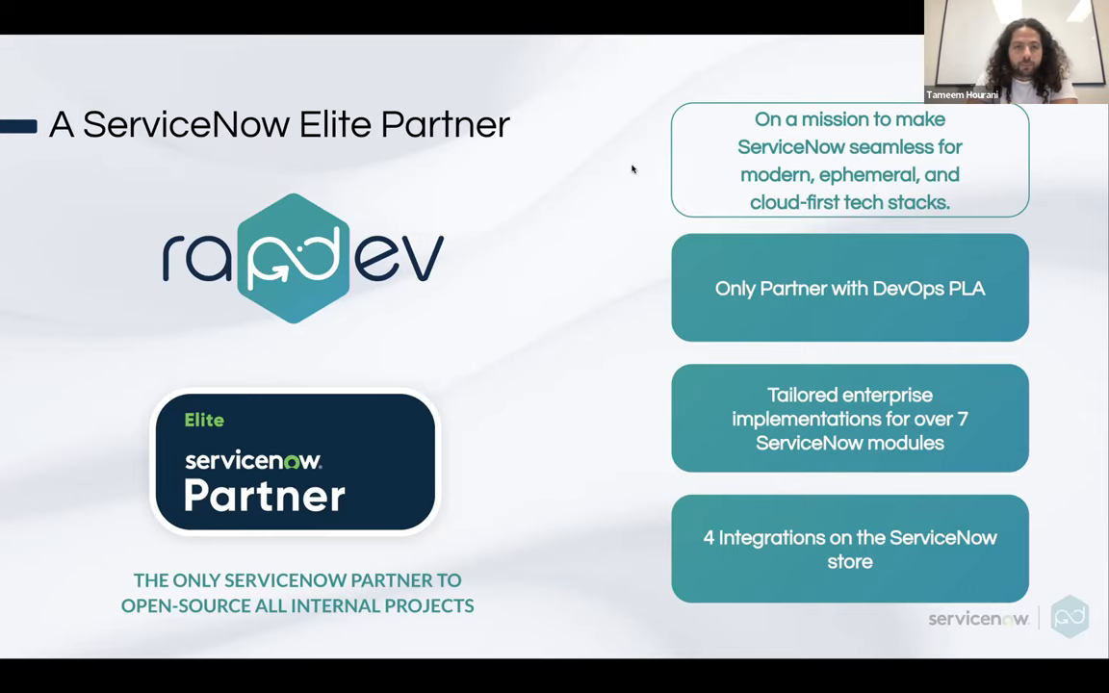
# - Advance the deck to the customer logos slide
pyautogui.press('Right')
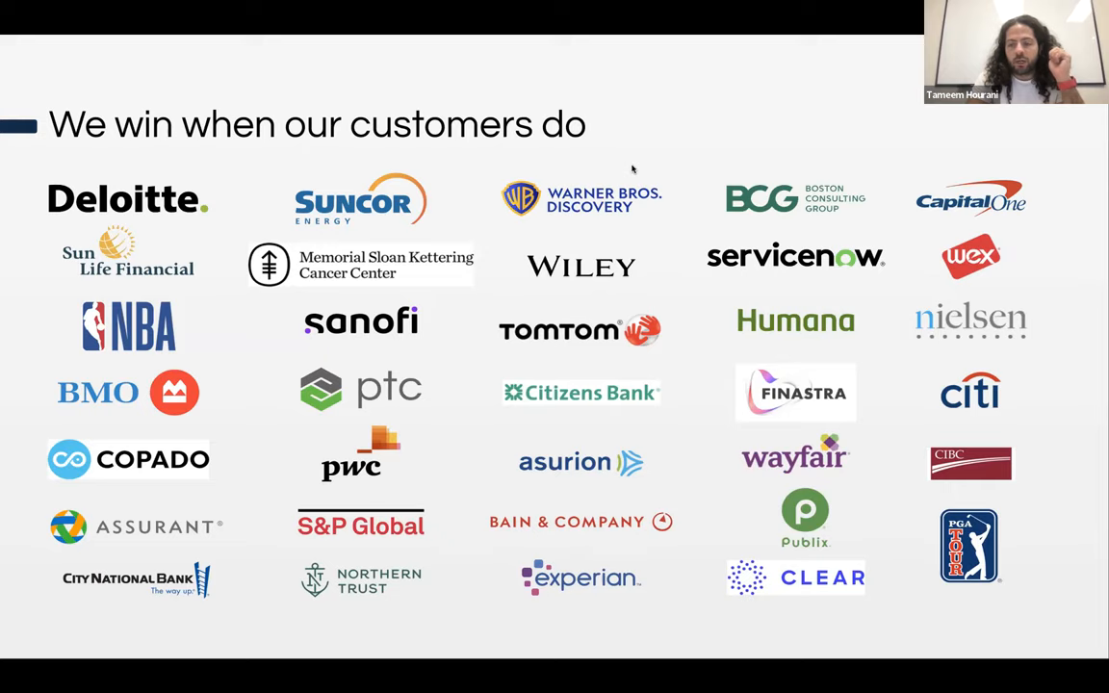
# - Advance the deck to the 'We want to hear from you.' slide
pyautogui.press('Right')
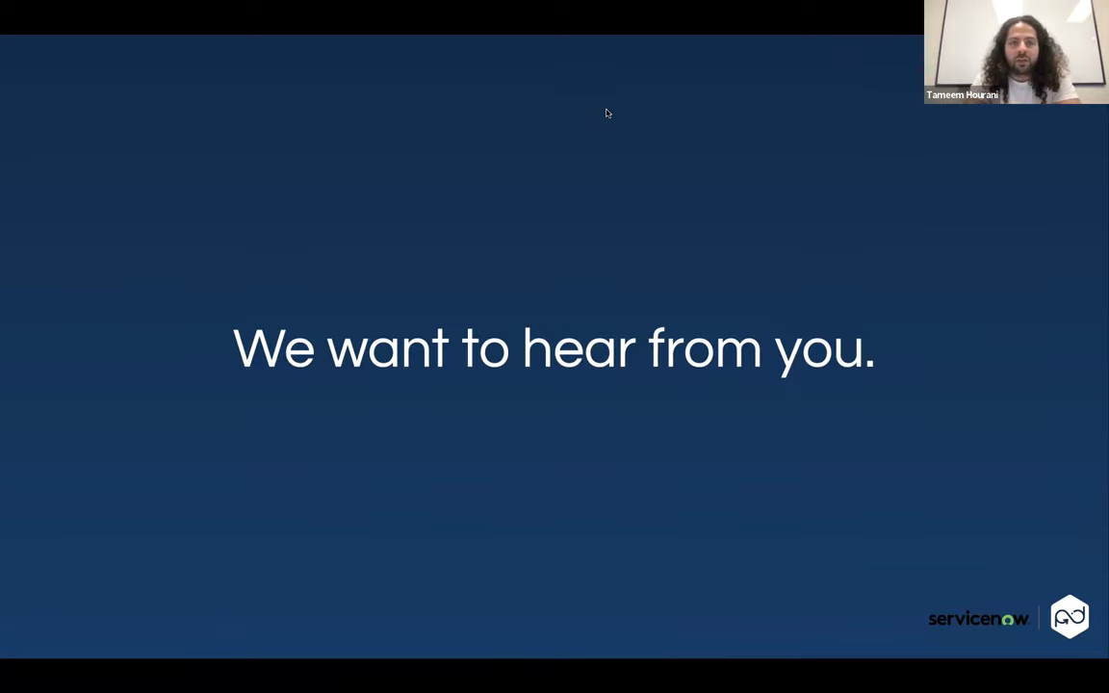
# - Advance the deck to the 'ServiceNow as a HUB' slide
pyautogui.press('Right')
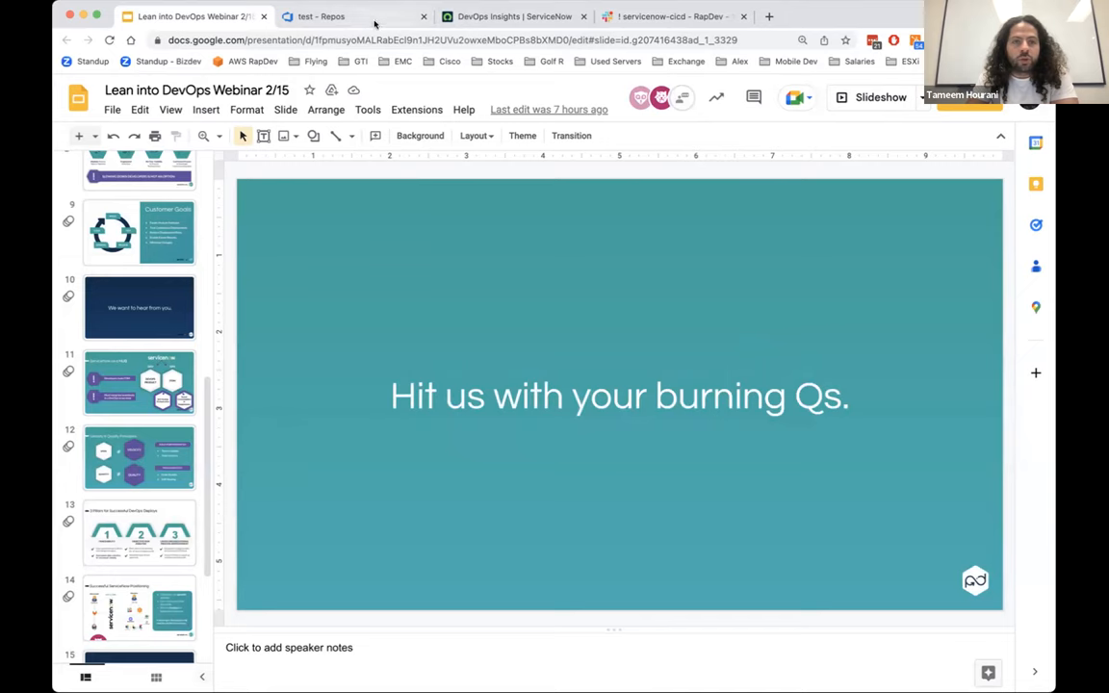
# - Go to the demo2 Work items list in Azure DevOps, discarding the unsaved test file edits
pyautogui.click(373, 20)
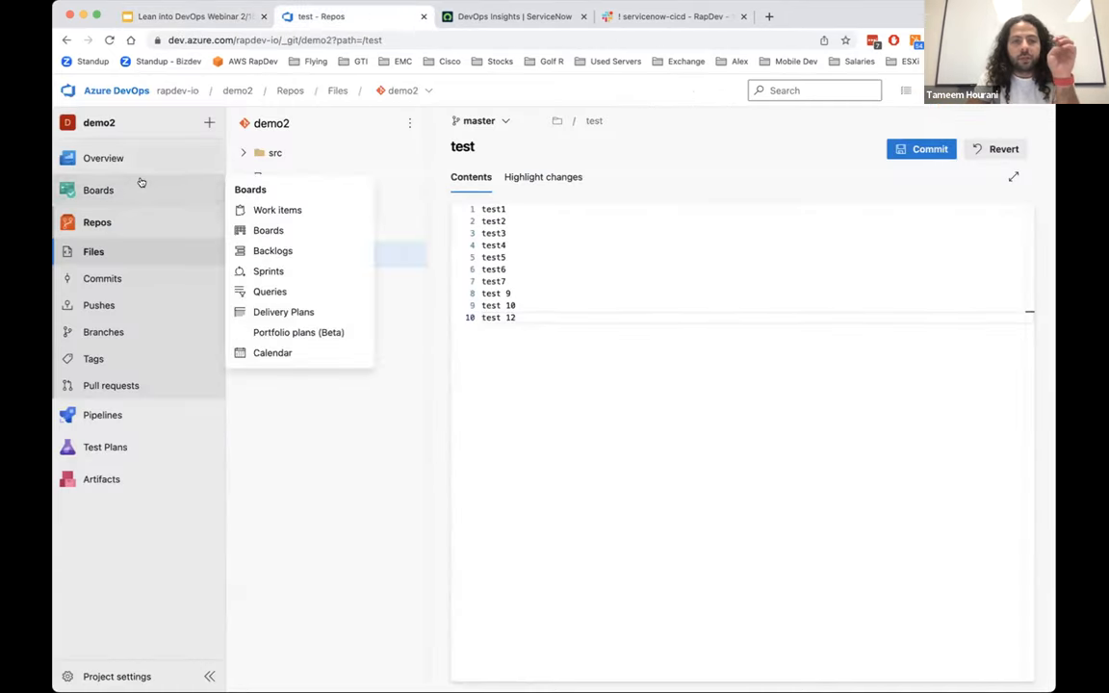
pyautogui.moveTo(98, 190)
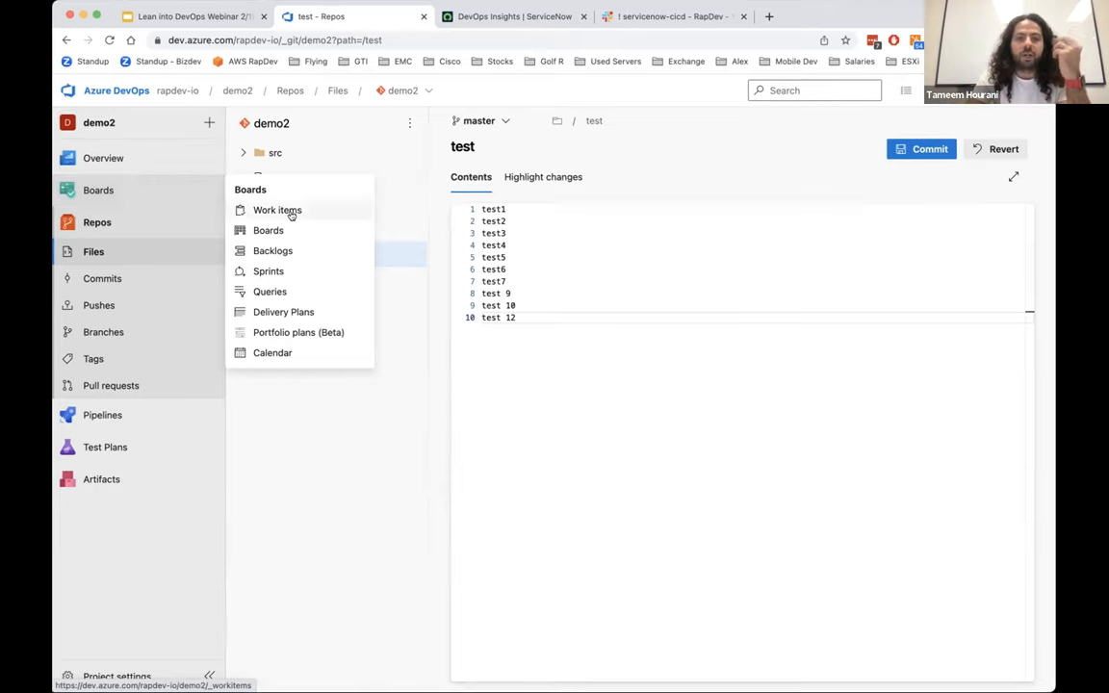
pyautogui.click(278, 210)
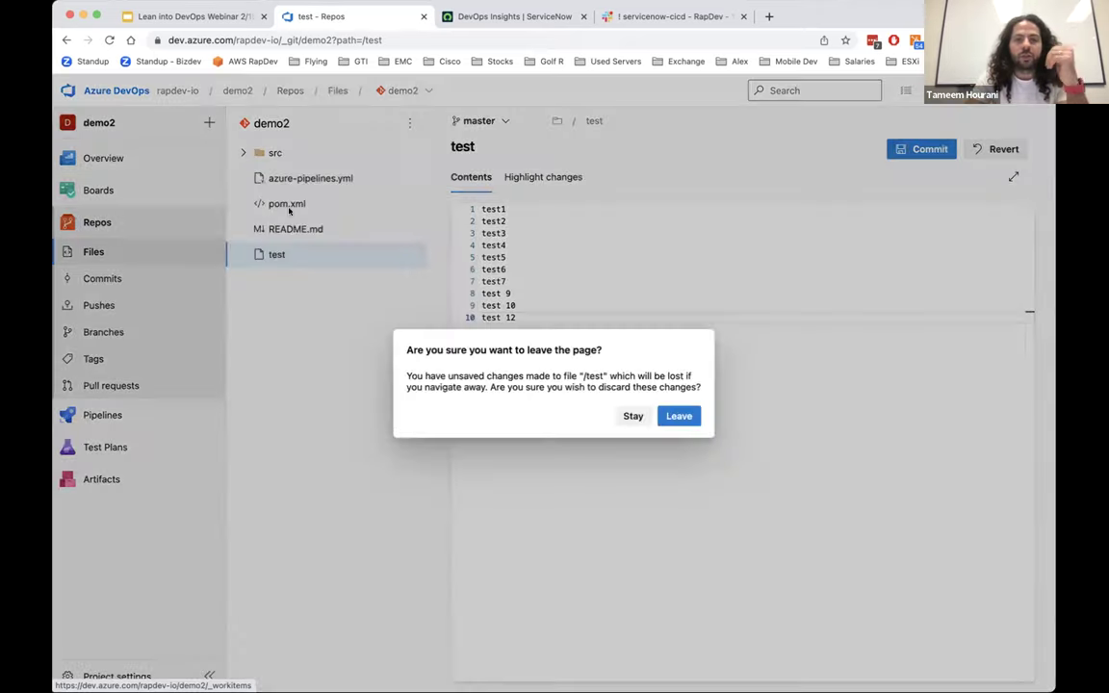
pyautogui.click(679, 416)
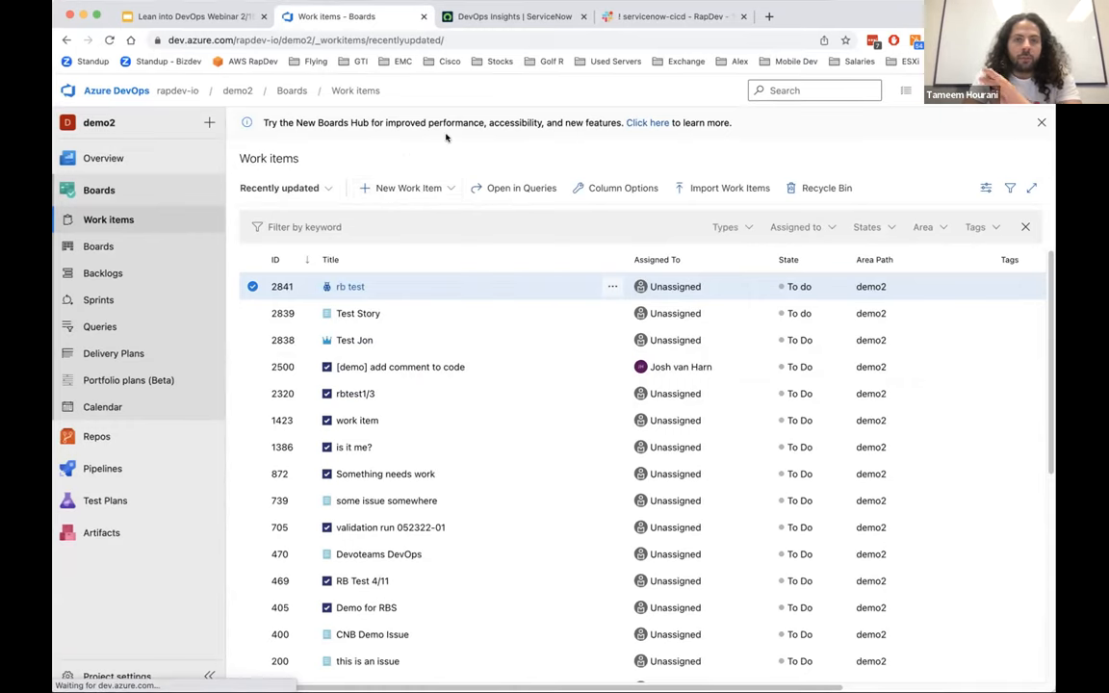
# - Create and save a new Bug, noting its number 2844
pyautogui.click(408, 188)
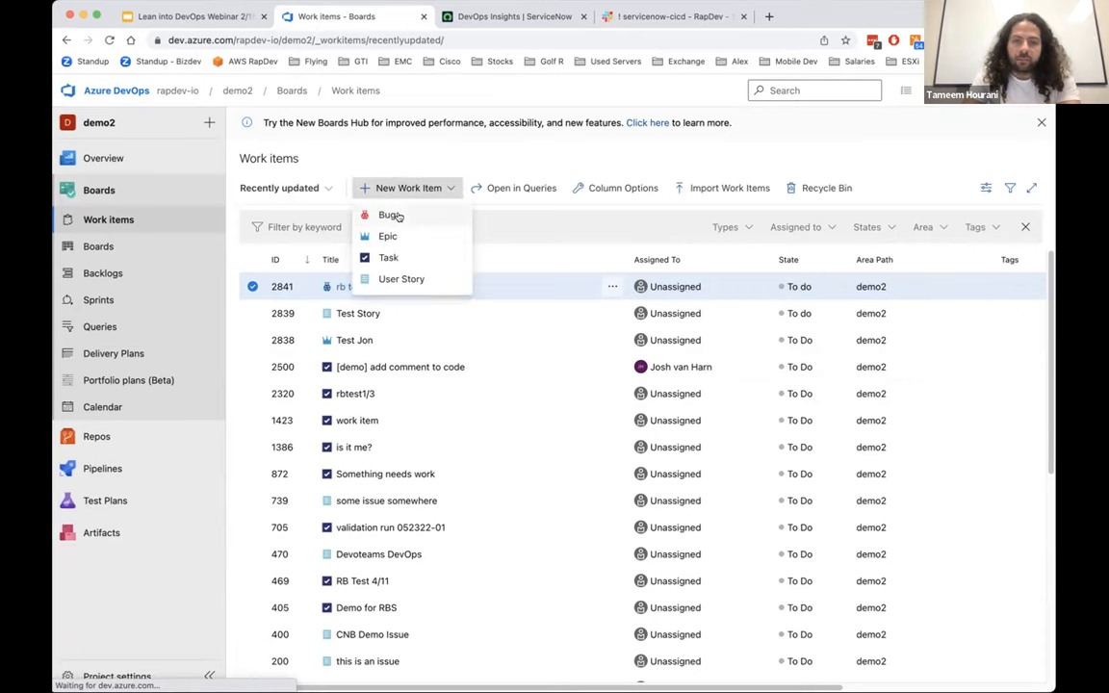
pyautogui.click(390, 214)
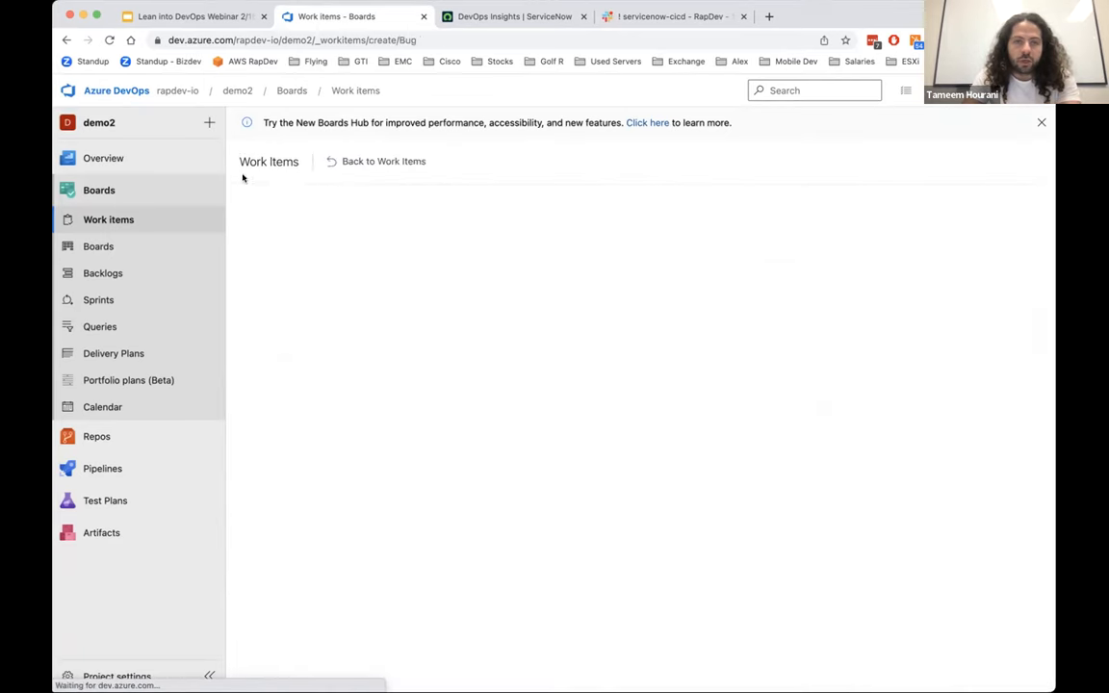
pyautogui.write('Ale')
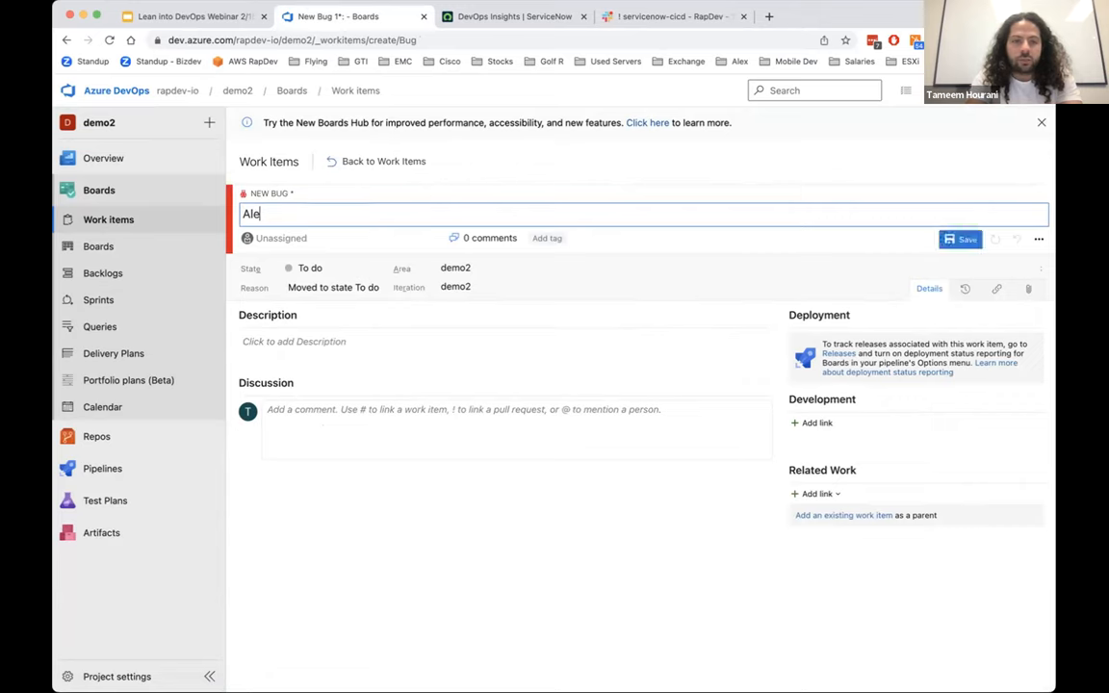
pyautogui.write('x P loves serviceNow!')
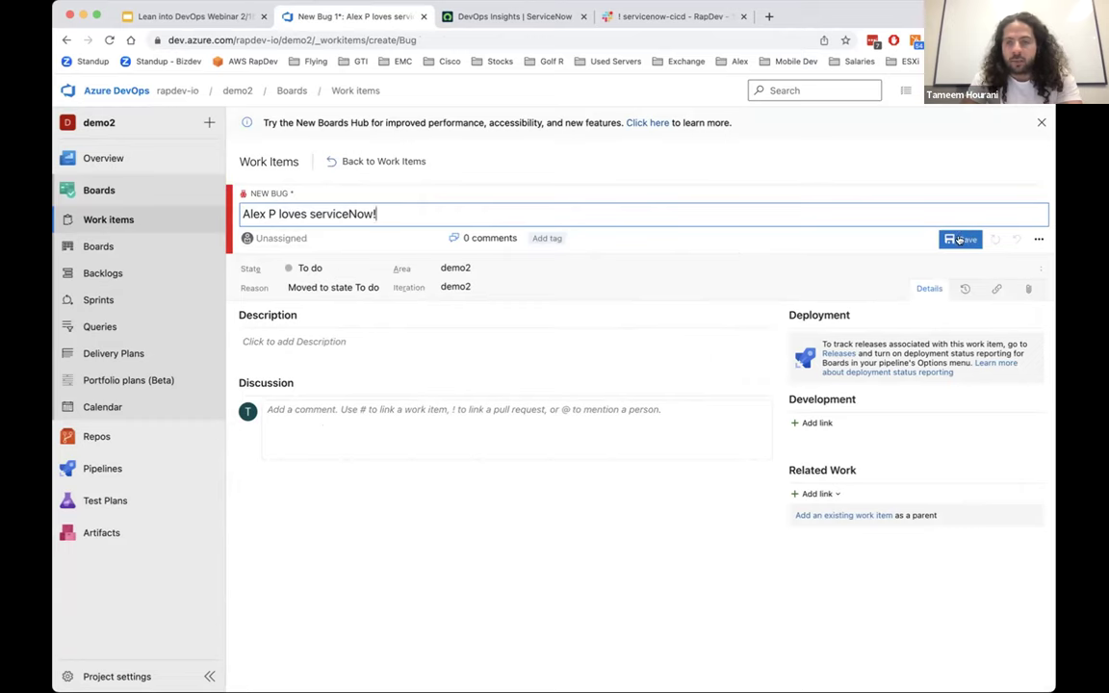
pyautogui.click(961, 239)
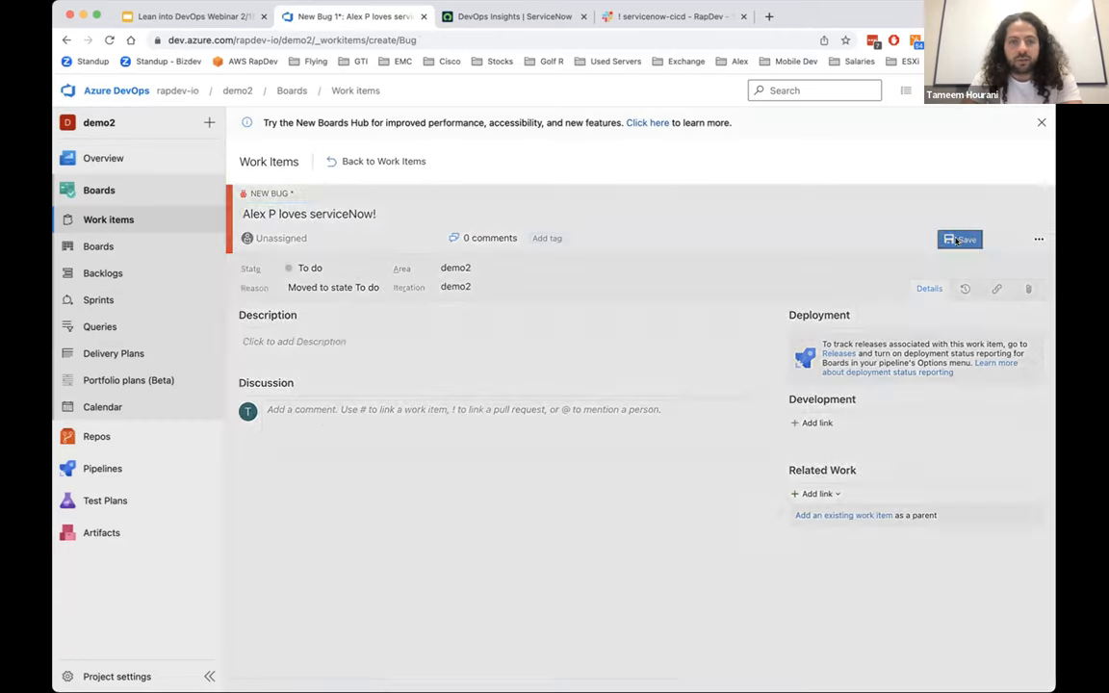
pyautogui.doubleClick(252, 214)
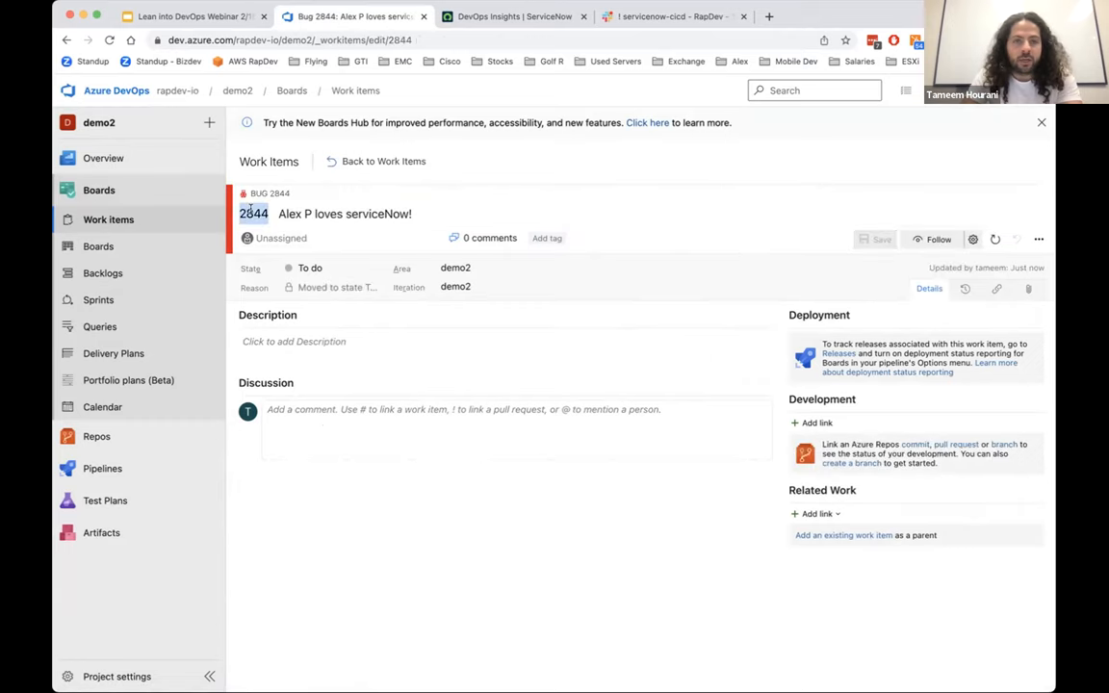
pyautogui.click(529, 192)
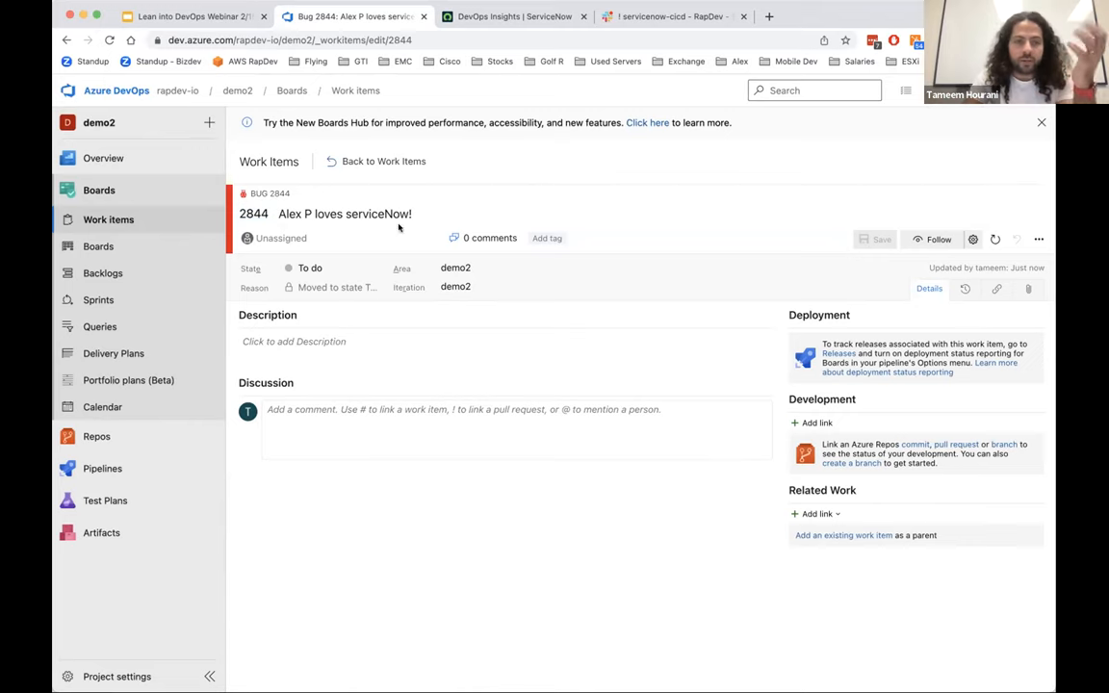
# - Edit the repo's test file, adding five new lines after test9
pyautogui.click(97, 436)
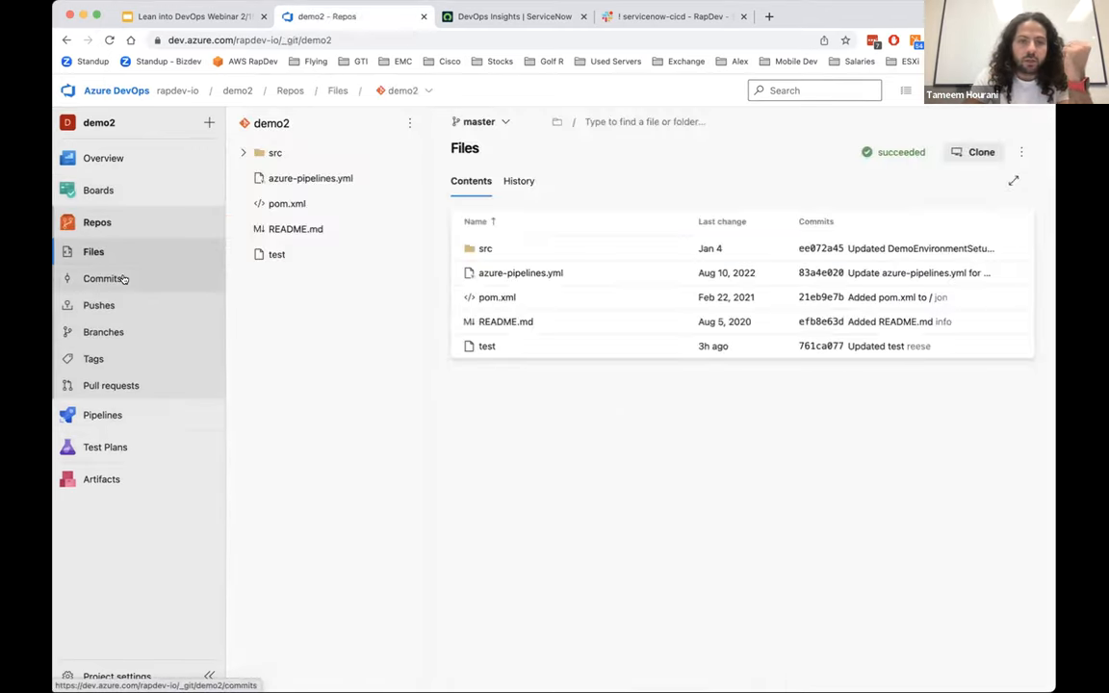
pyautogui.click(276, 255)
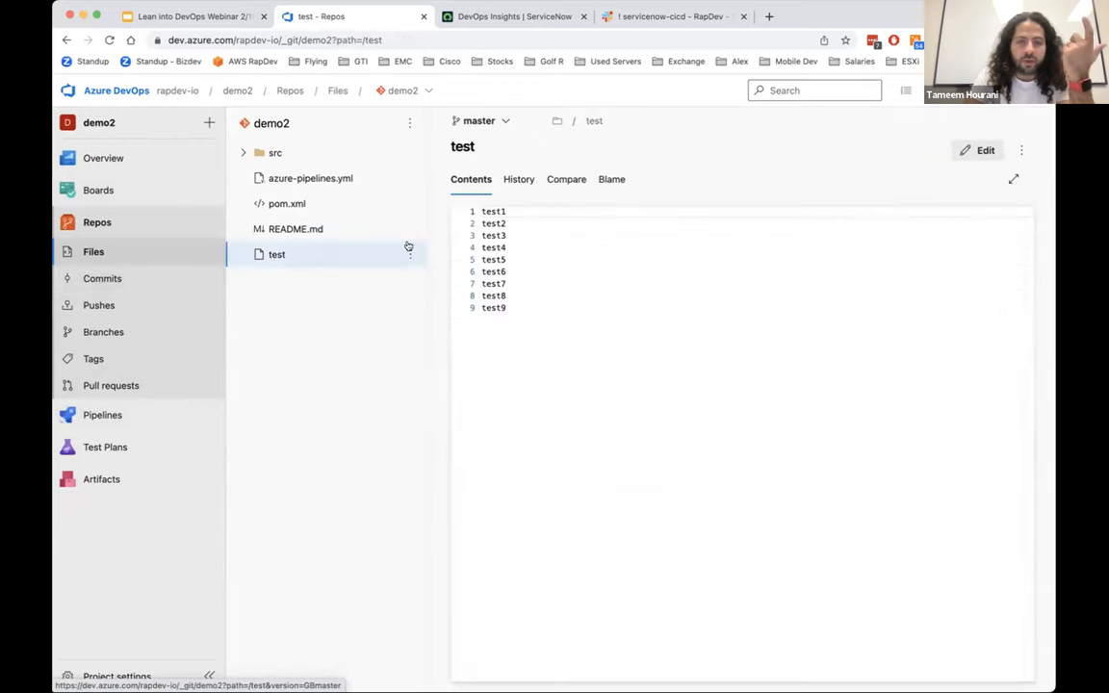
pyautogui.click(985, 150)
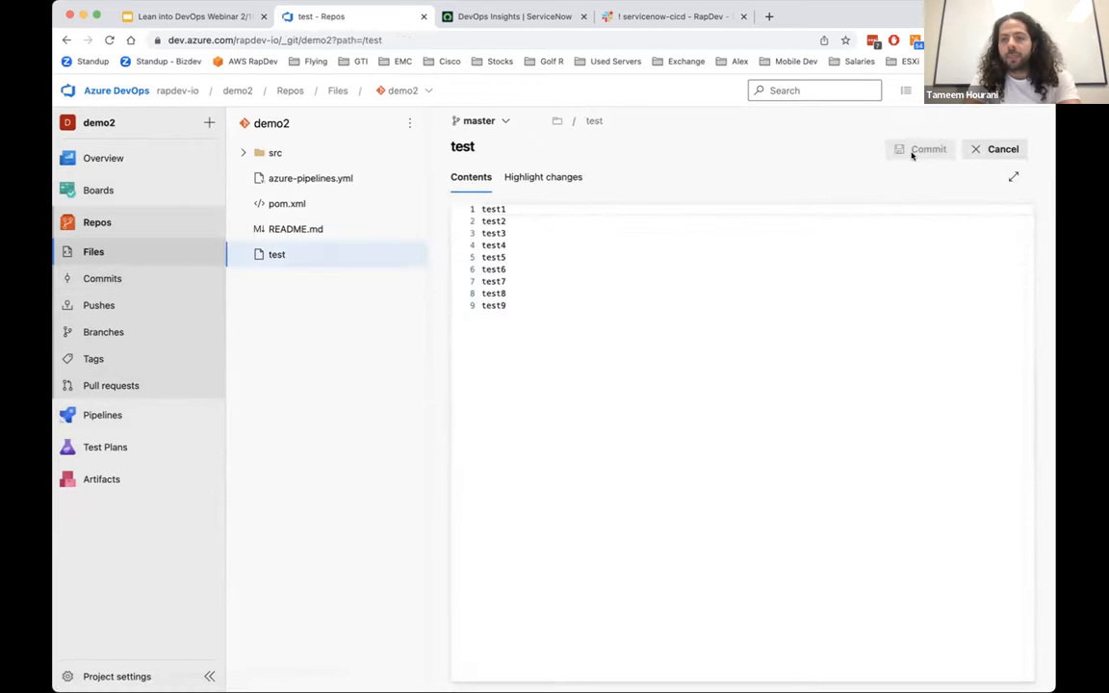
pyautogui.press('Return')
pyautogui.write('line 1')
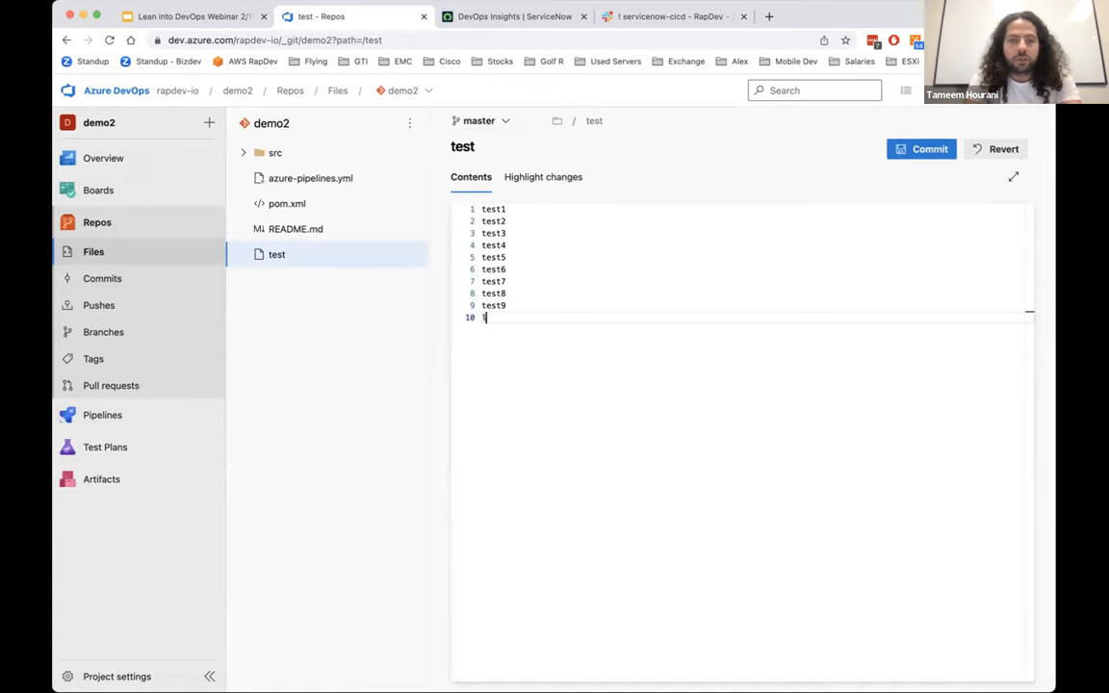
pyautogui.press('Return')
pyautogui.write('line 2')
pyautogui.press('Return')
pyautogui.write('webinars are awesome!')
pyautogui.press('Return')
pyautogui.write('line 4')
pyautogui.press('Return')
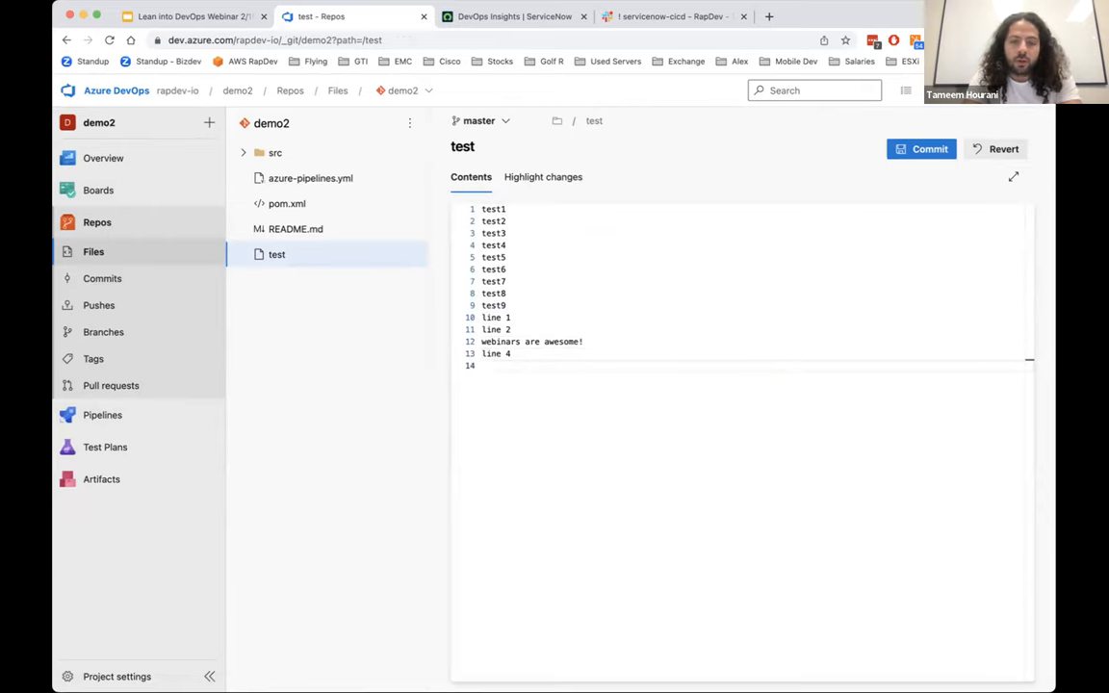
pyautogui.write('thanks for alex P!')
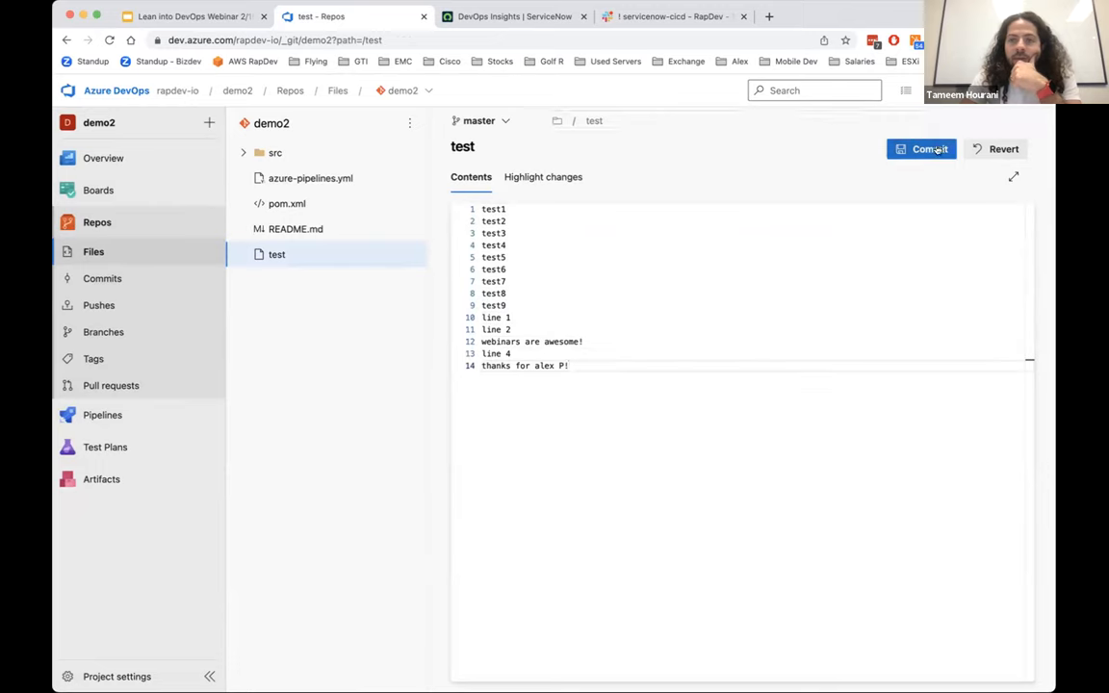
# - Start the commit of the test file and link Bug 2844 as its work item
pyautogui.click(929, 149)
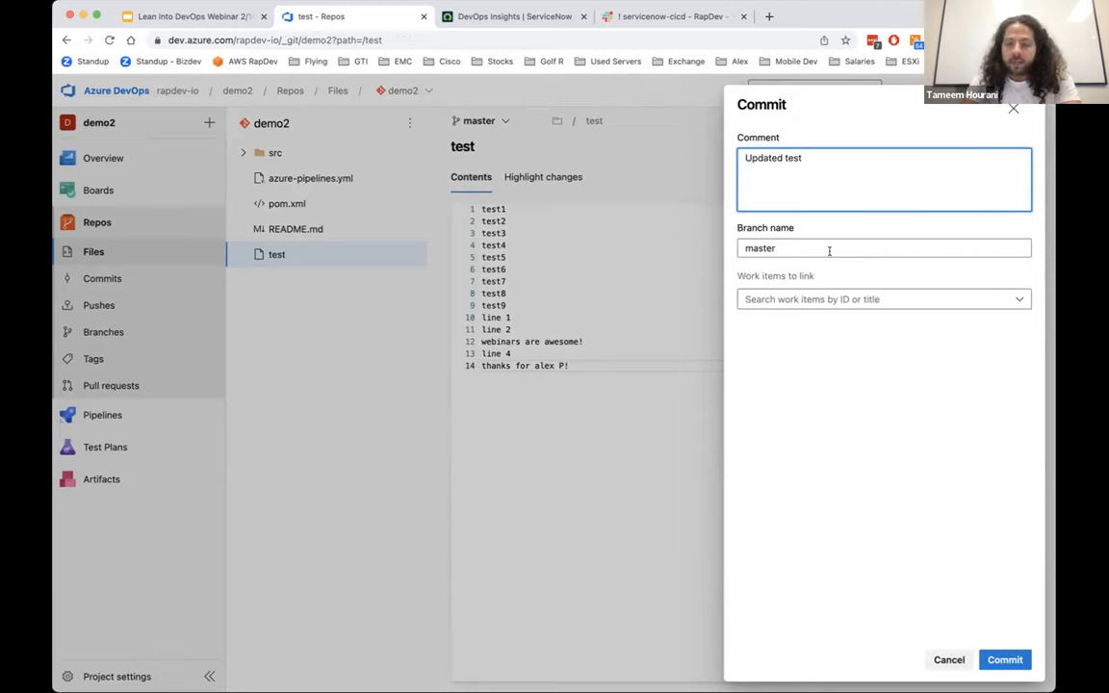
pyautogui.click(774, 298)
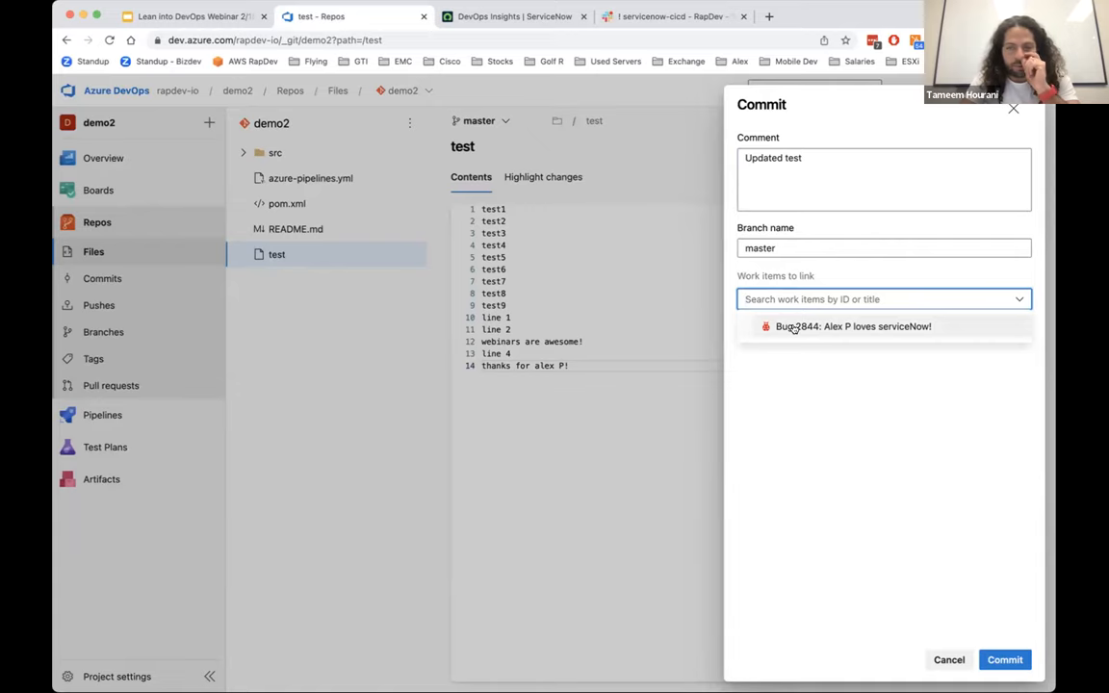
pyautogui.click(794, 328)
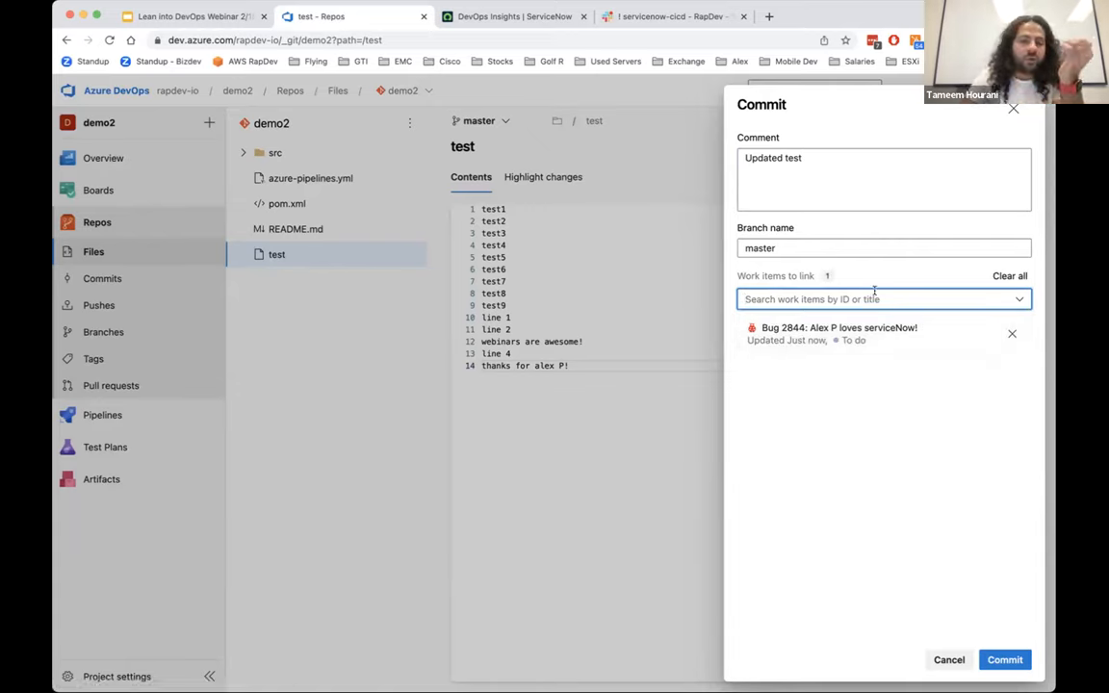
# - Add then remove the '2844:' prefix, leaving the comment 'Updated test'
pyautogui.click(744, 156)
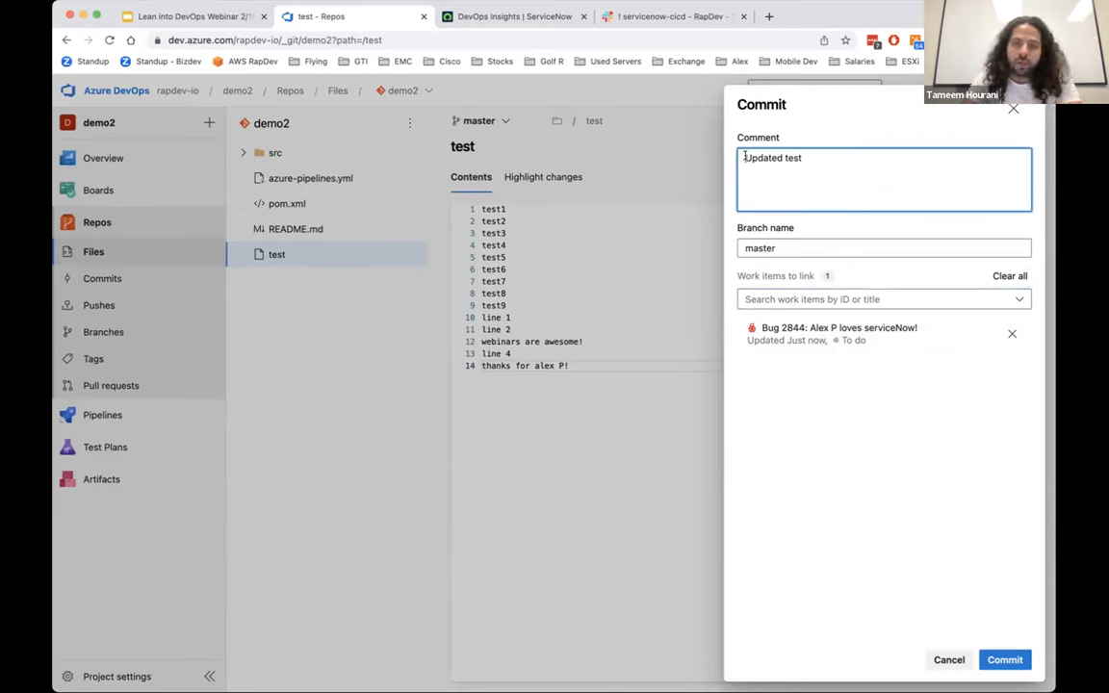
pyautogui.write('2844')
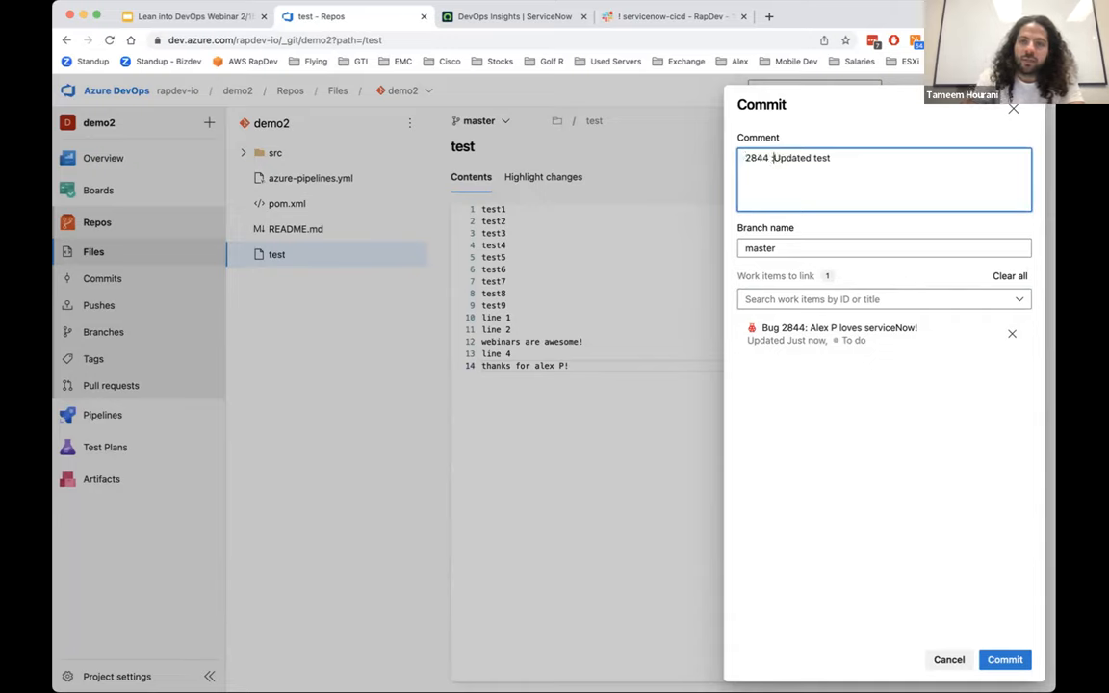
pyautogui.press('BackSpace')
pyautogui.write(':')
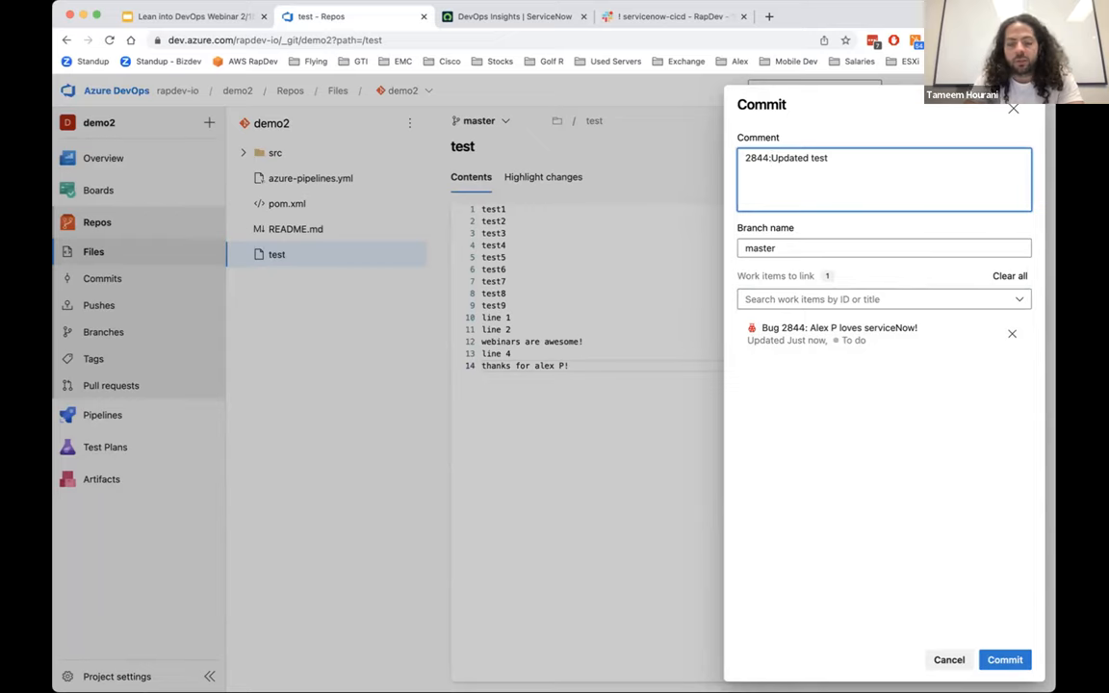
pyautogui.doubleClick(756, 157)
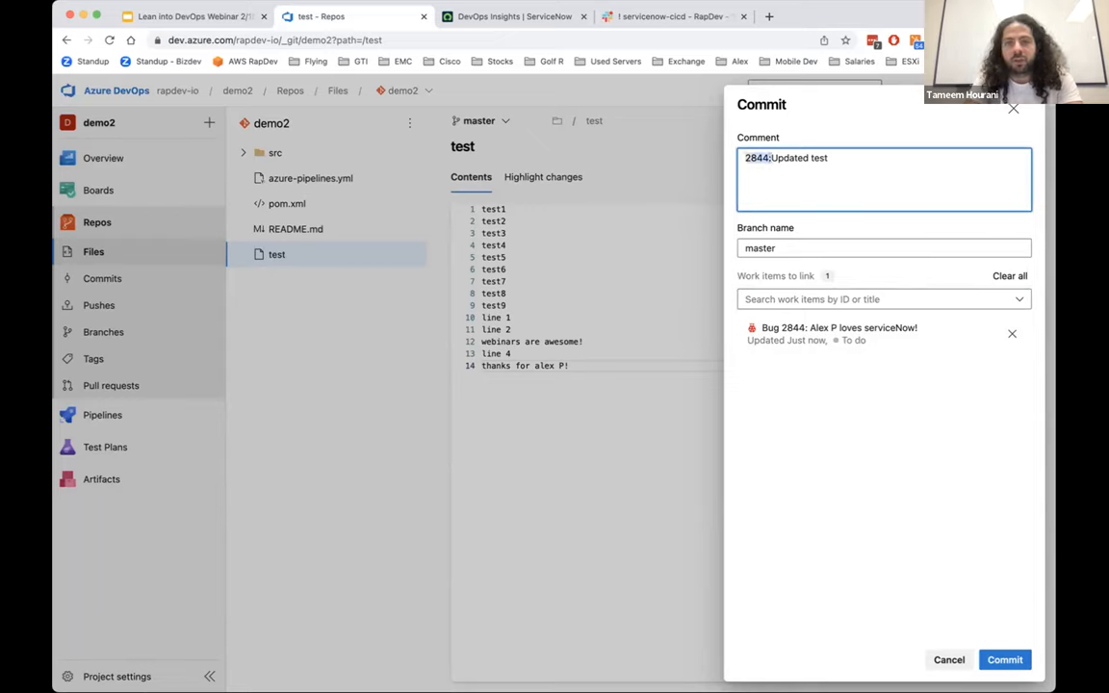
pyautogui.press('BackSpace')
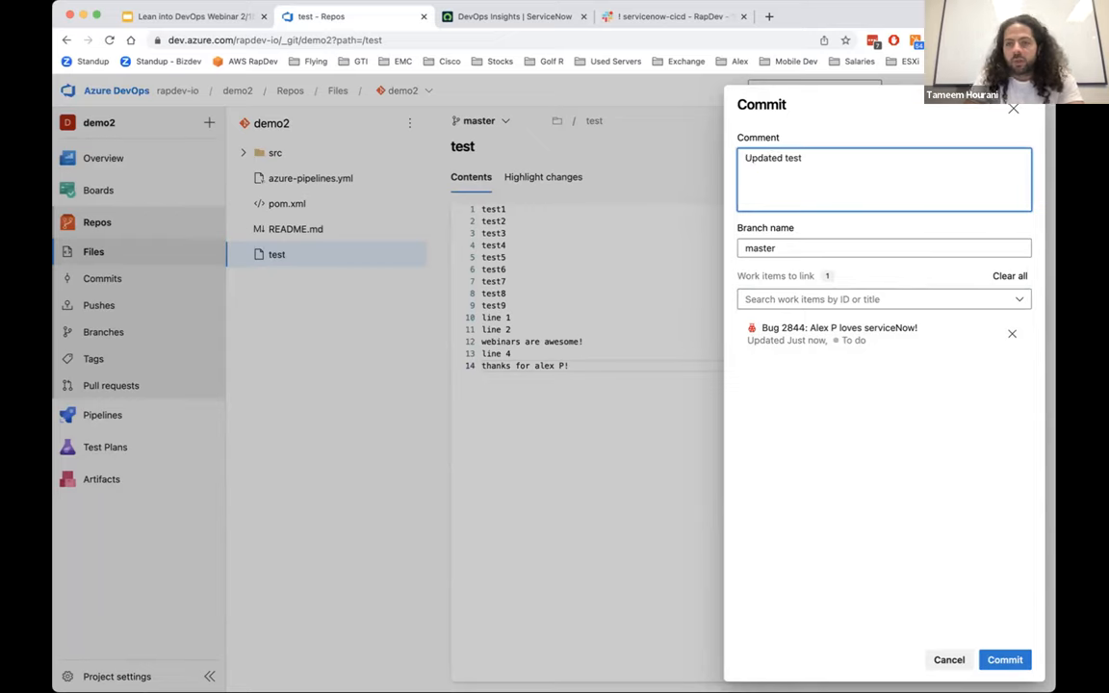
# - Commit to master and follow the new commit to its queued demo2 pipeline run #20230215.14
pyautogui.click(1004, 660)
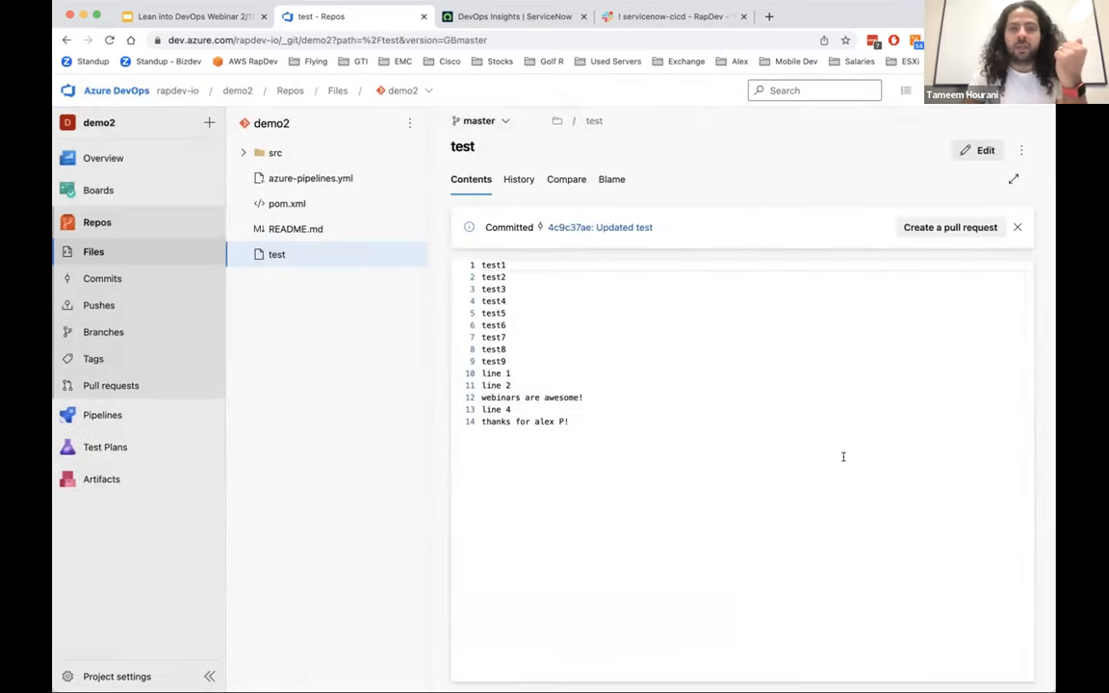
pyautogui.click(596, 227)
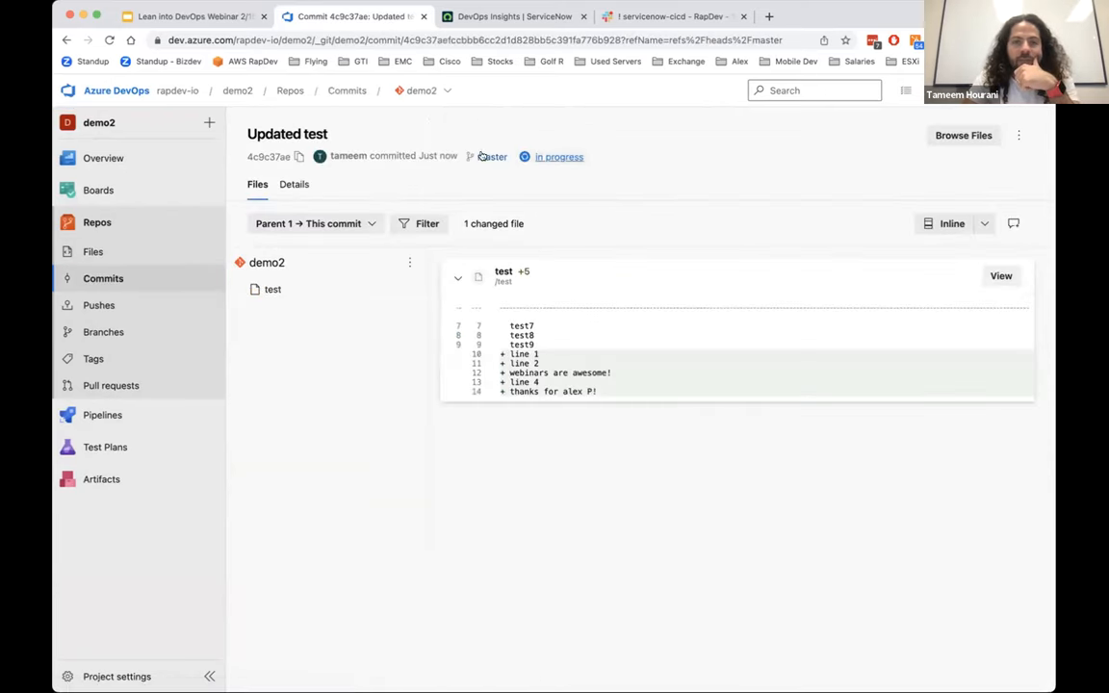
pyautogui.click(559, 157)
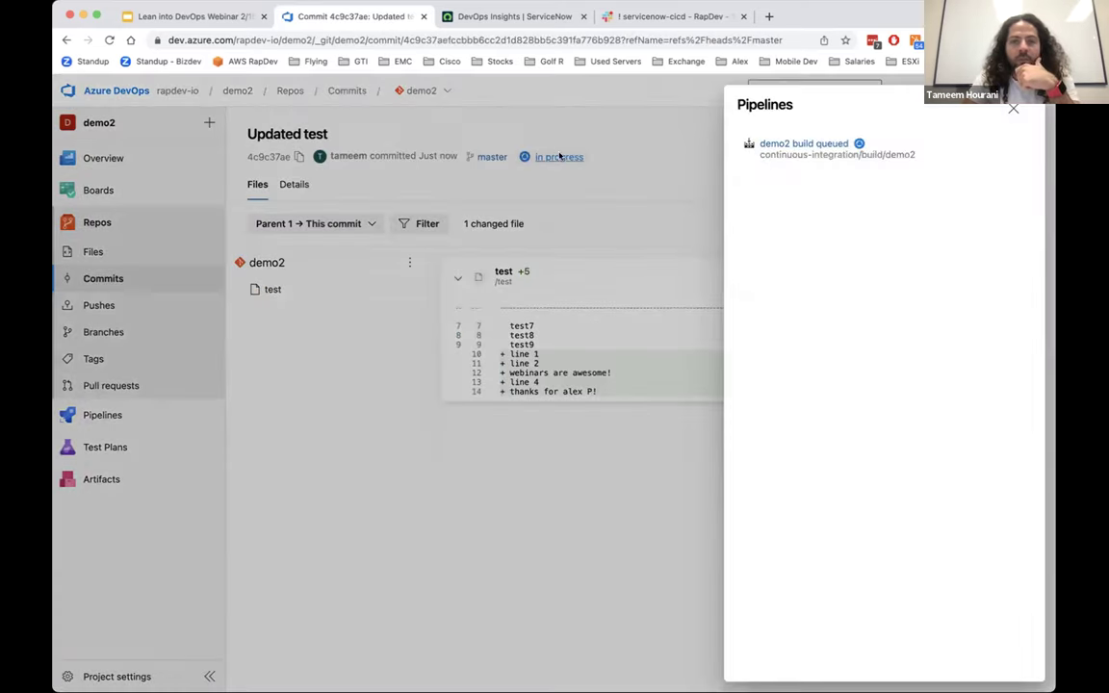
pyautogui.click(798, 143)
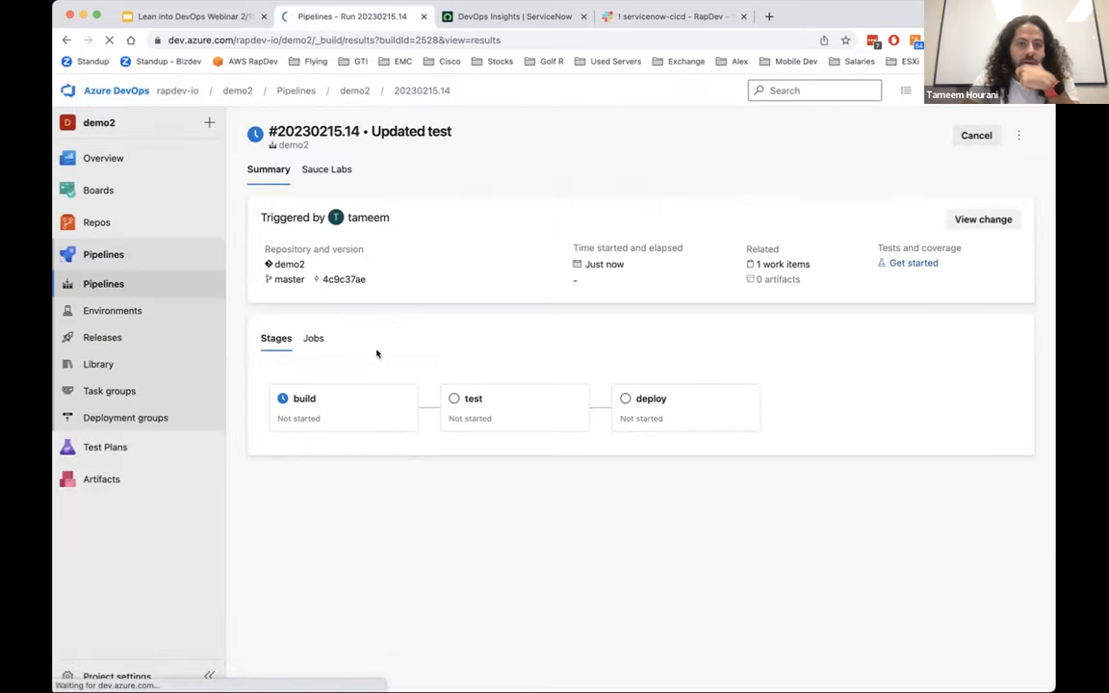
# - Reopen run #20230215.14 from the demo2 pipeline history, then switch to the servicenow-cicd Slack channel
pyautogui.click(103, 283)
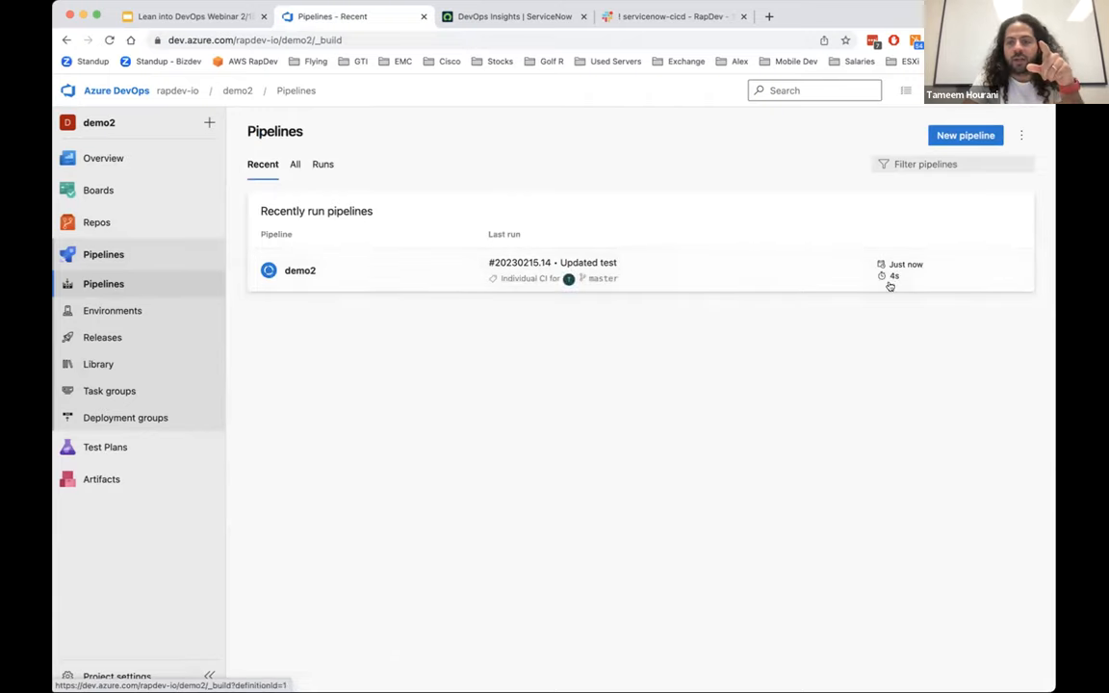
pyautogui.click(420, 272)
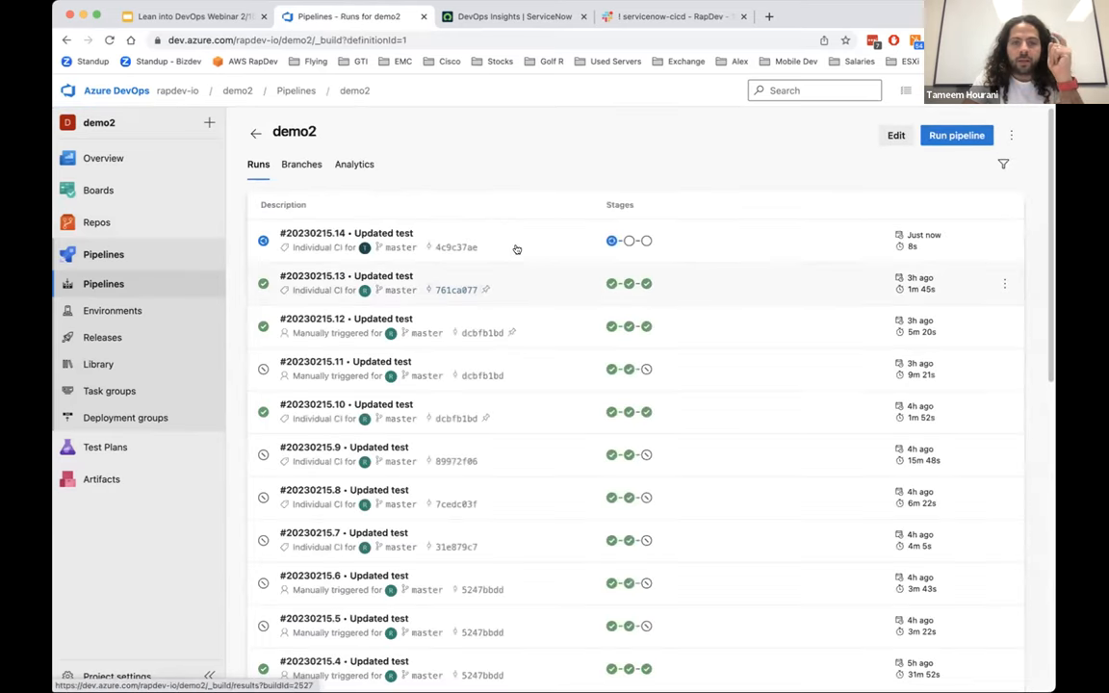
pyautogui.click(520, 236)
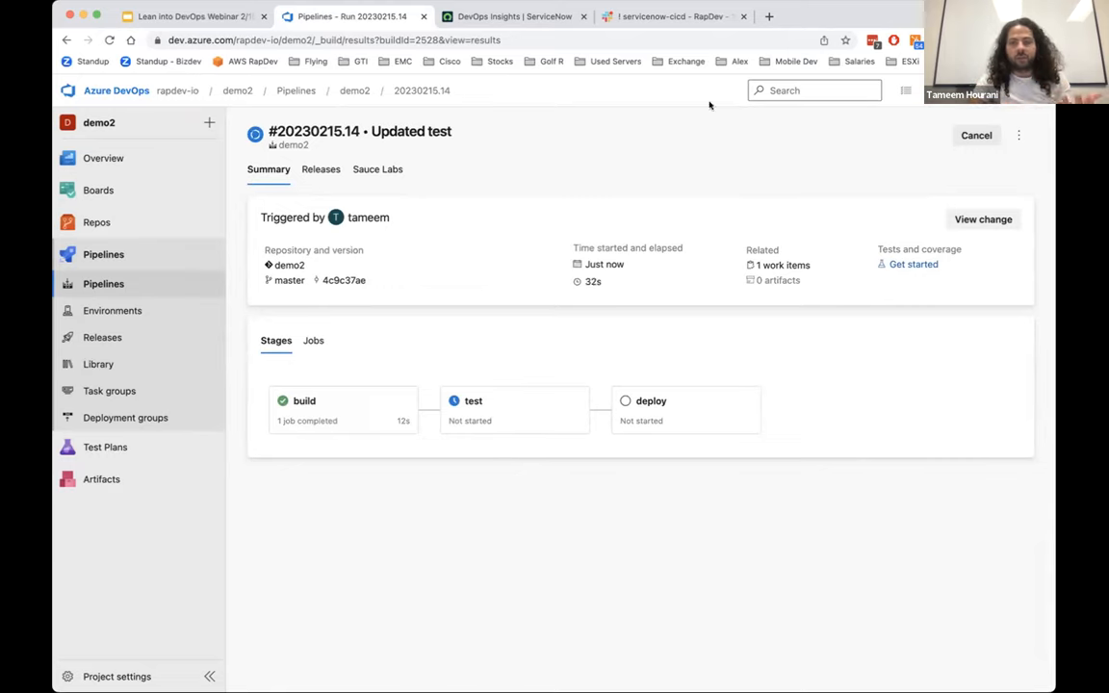
pyautogui.click(693, 17)
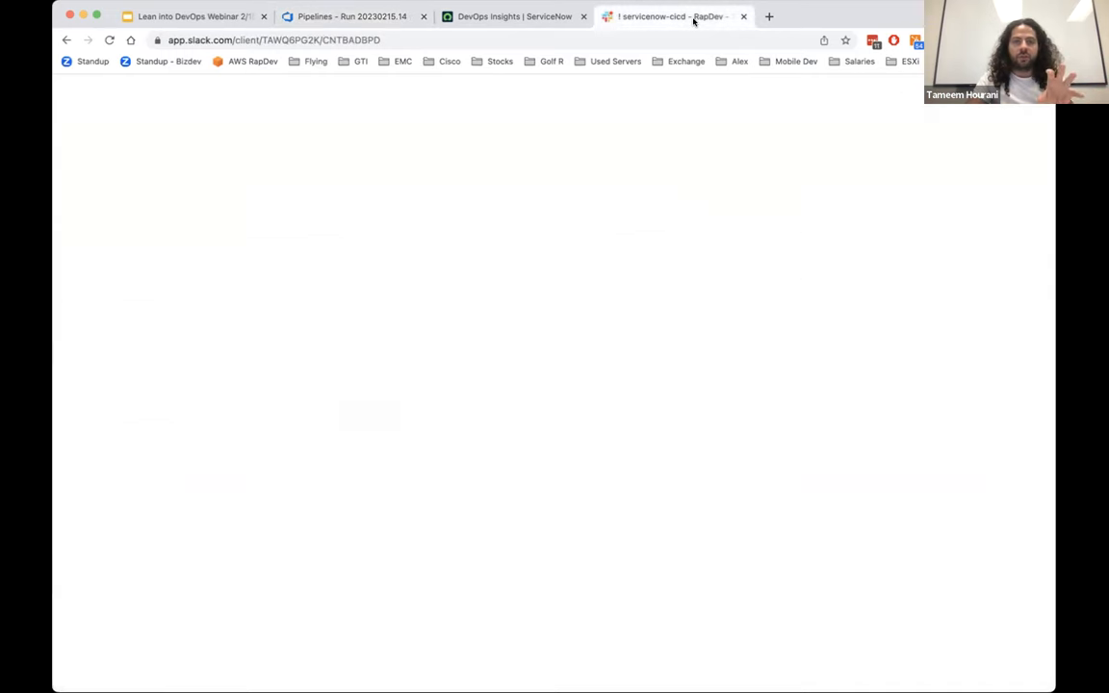
pyautogui.moveTo(626, 544)
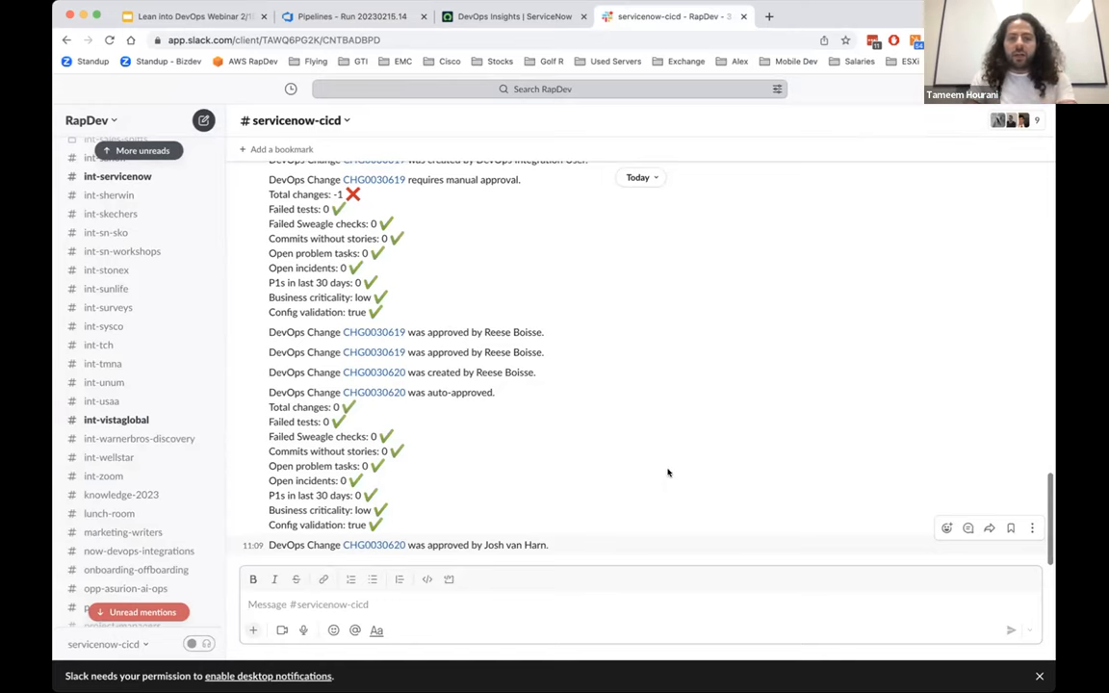
pyautogui.scroll(5, 668, 385)
pyautogui.scroll(3, 668, 318)
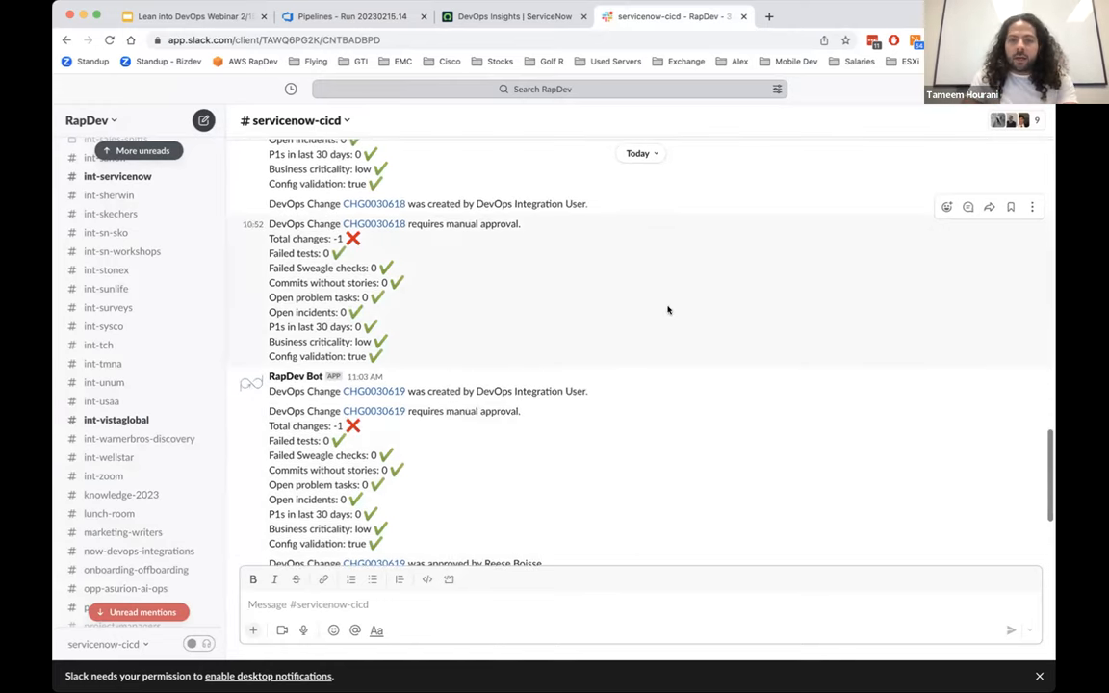
pyautogui.scroll(-5, 668, 310)
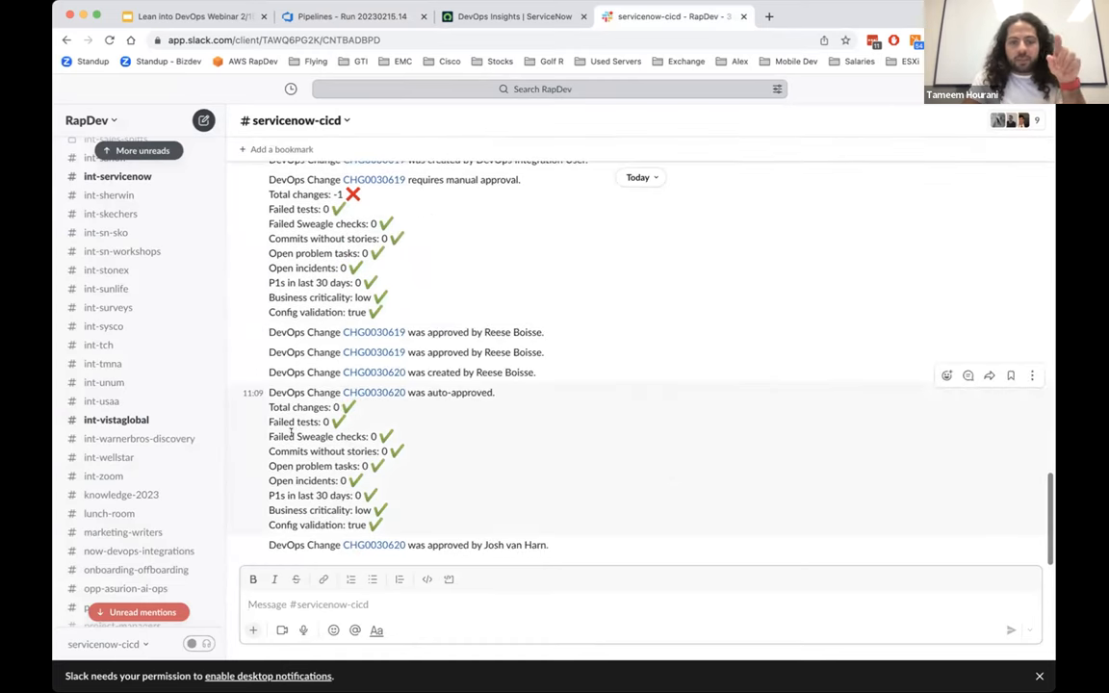
# - Highlight the CHG0030620 auto-approval results and CHG0030619 manual approval messages in Slack
pyautogui.moveTo(268, 403); pyautogui.dragTo(381, 526)
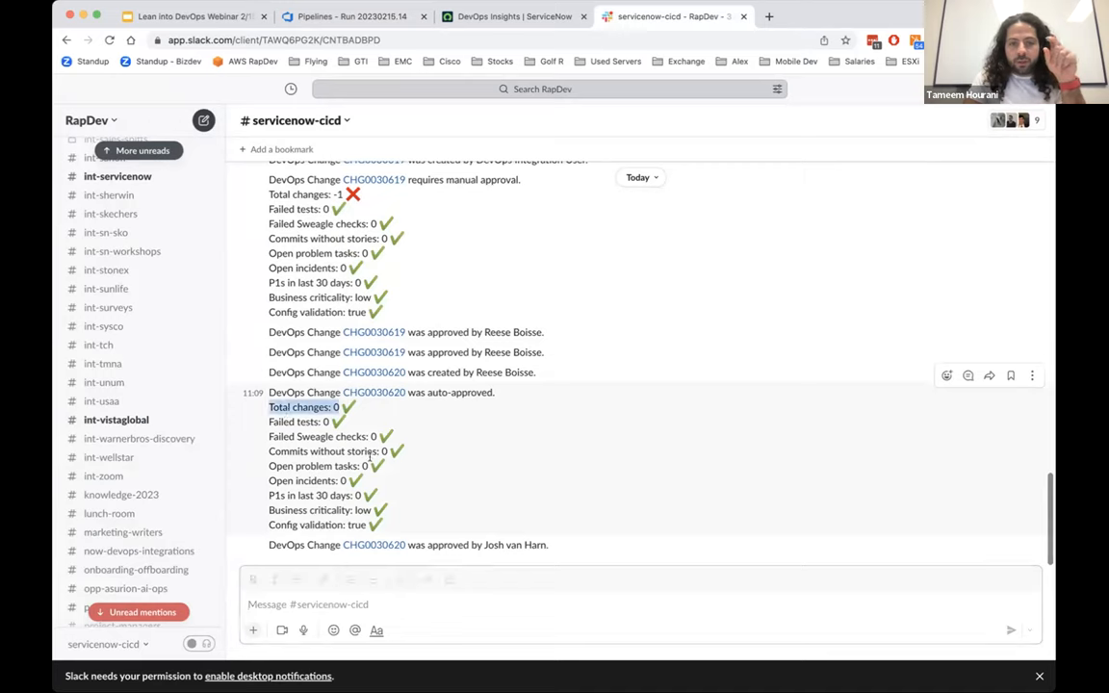
pyautogui.click(420, 530)
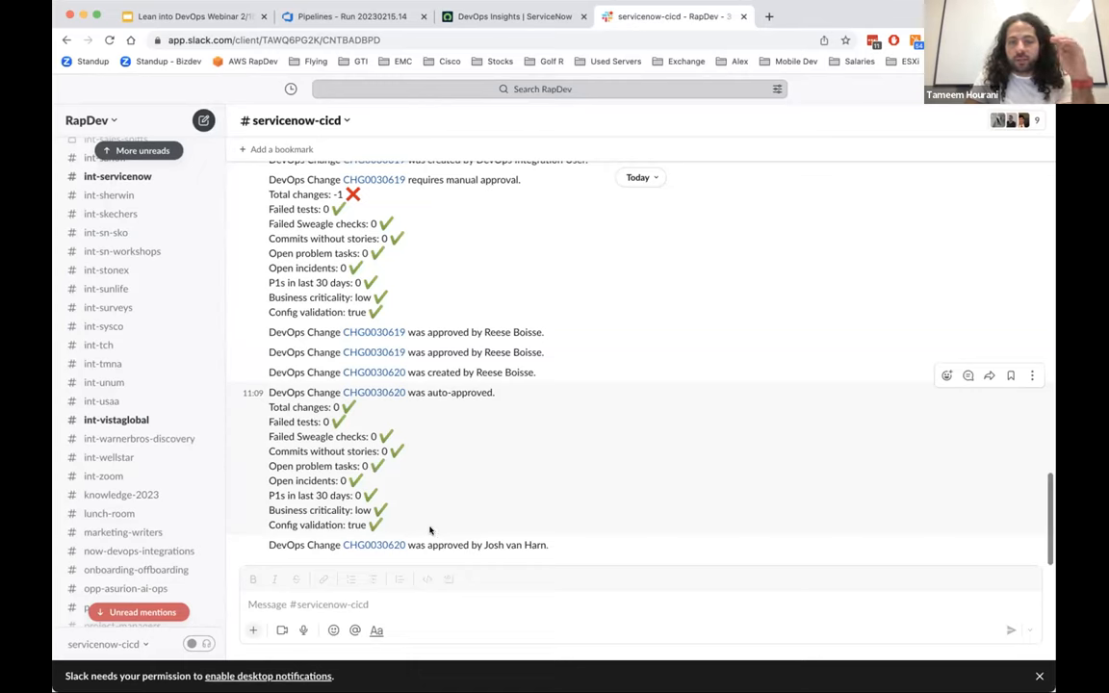
pyautogui.scroll(1, 348, 440)
pyautogui.scroll(1, 347, 440)
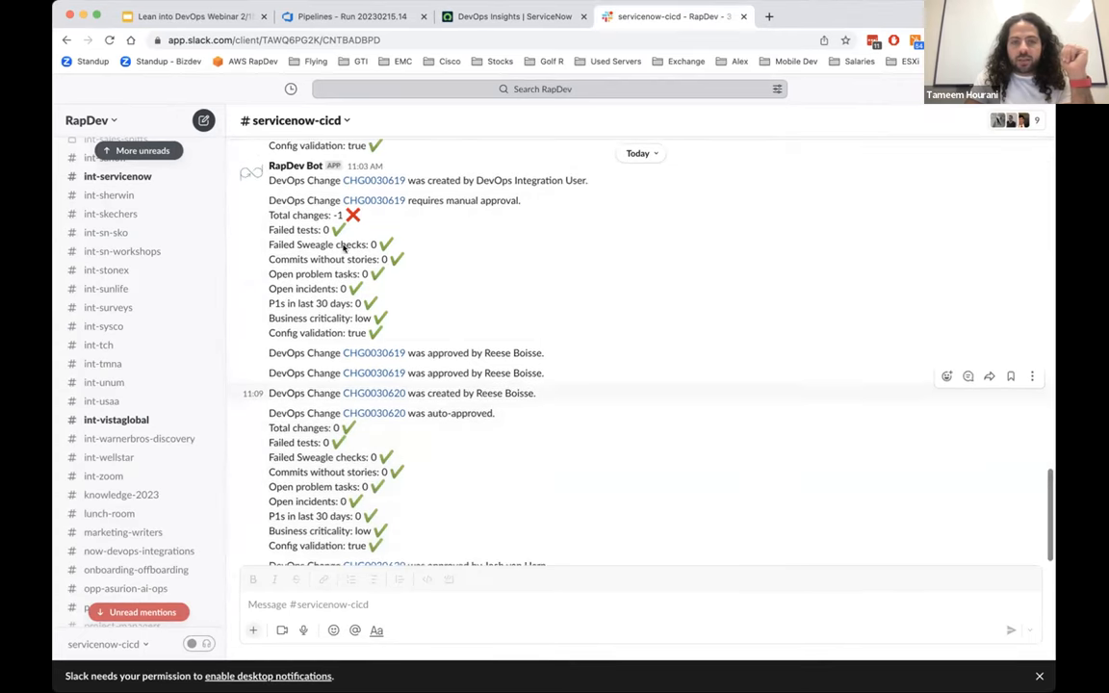
pyautogui.scroll(-1, 423, 233)
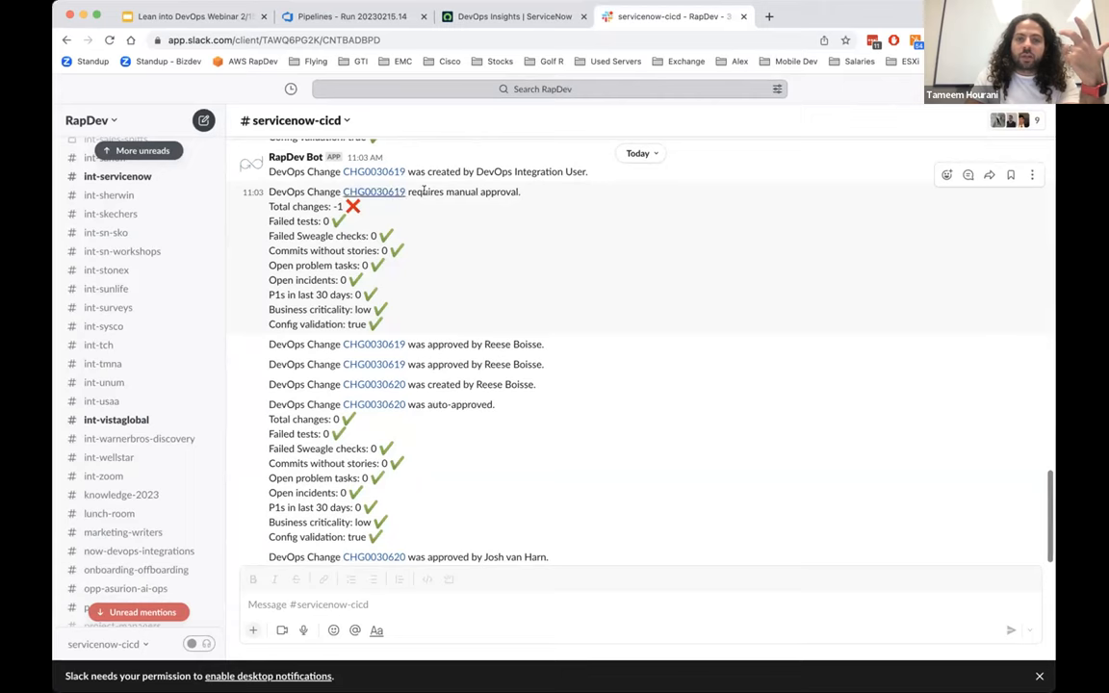
pyautogui.moveTo(522, 191); pyautogui.dragTo(284, 192)
pyautogui.click(412, 215)
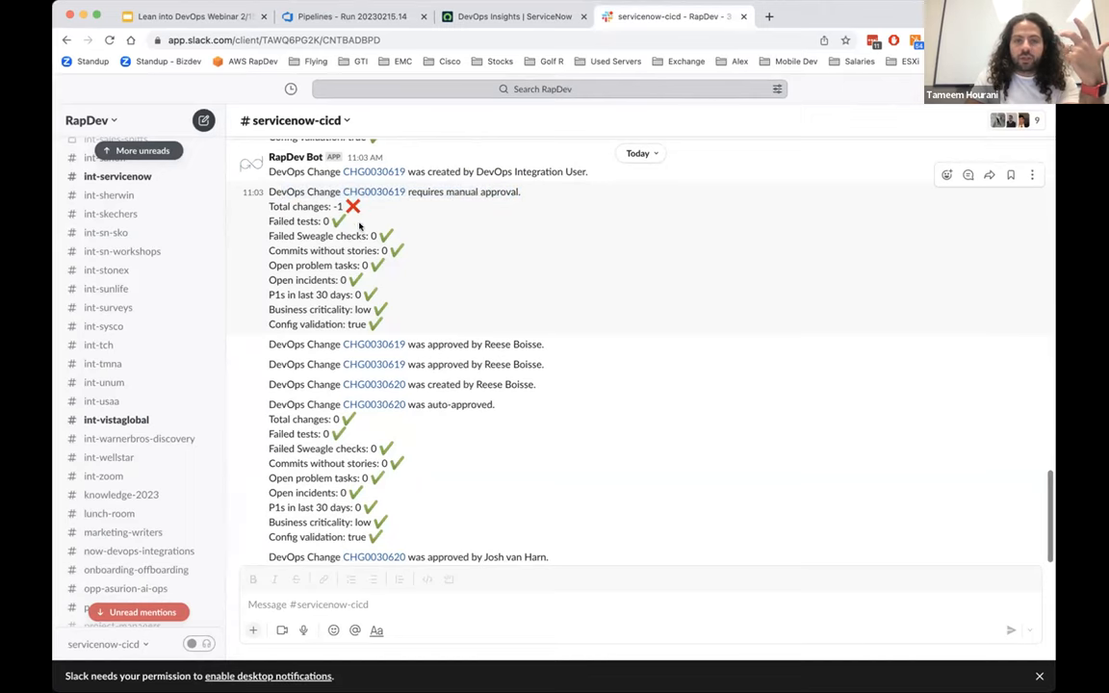
pyautogui.scroll(-1, 442, 337)
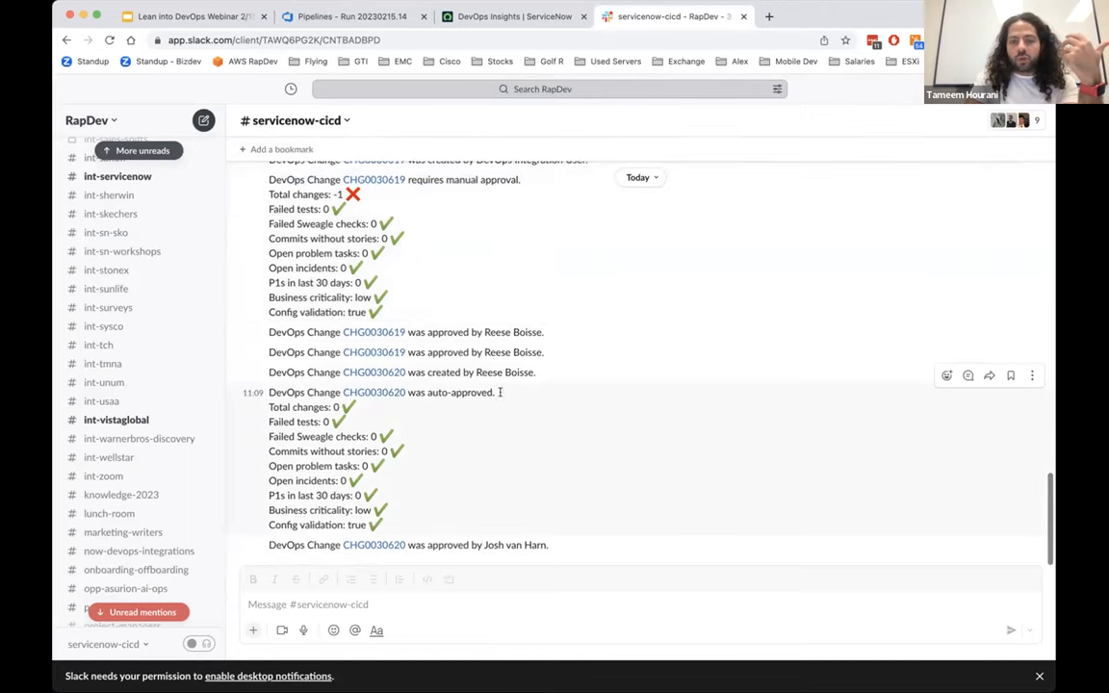
pyautogui.moveTo(494, 392); pyautogui.dragTo(285, 391)
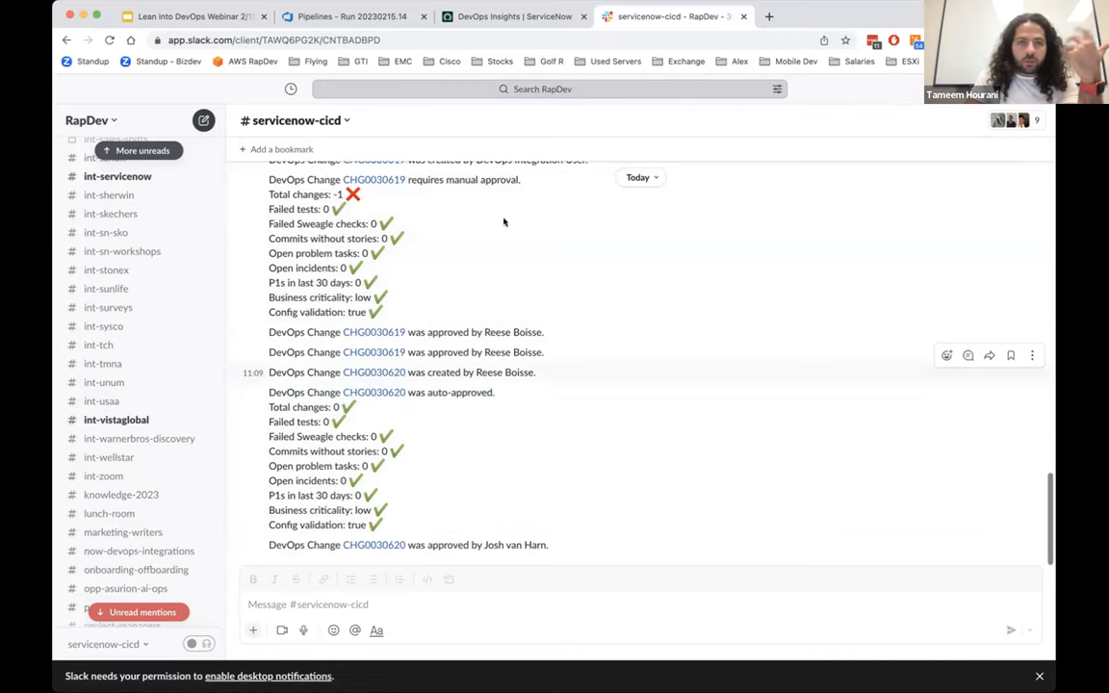
# - Check the running pipeline tab, then return to the servicenow-cicd channel
pyautogui.click(351, 16)
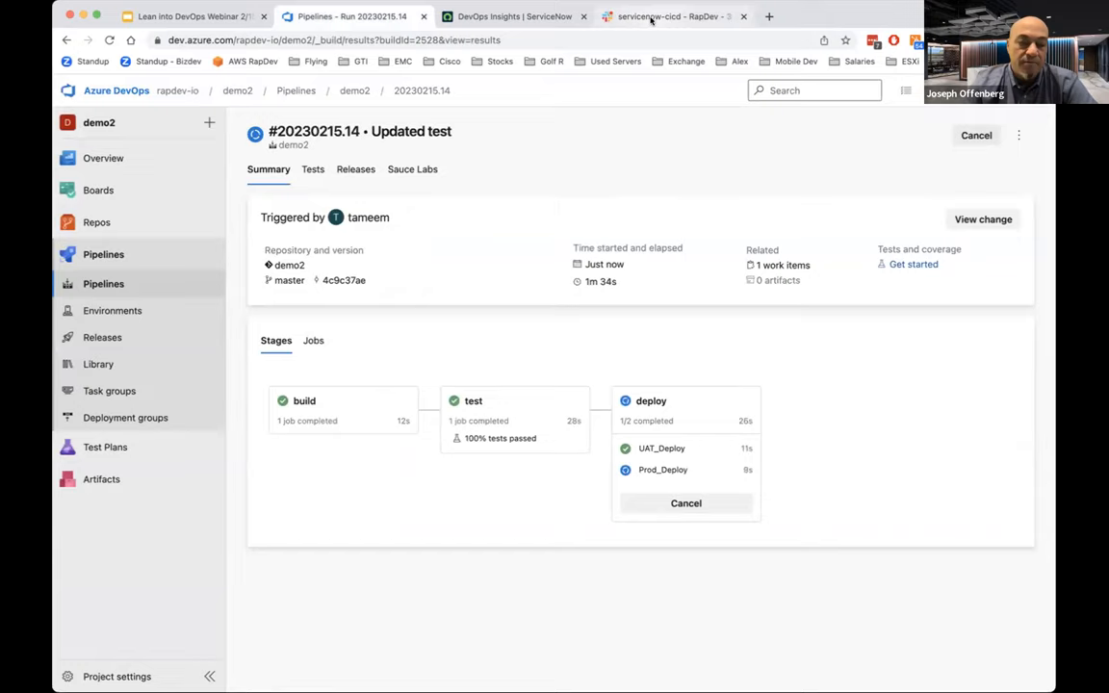
pyautogui.click(650, 16)
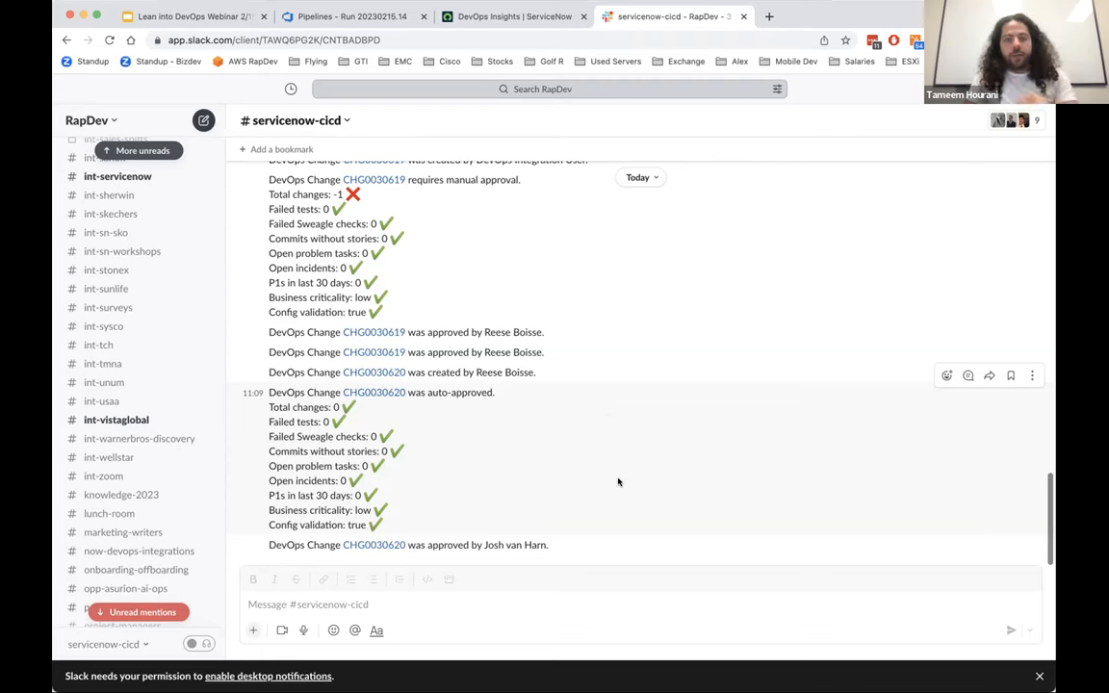
# - Review the UAT_Deploy job logs and the ServiceNow change acceleration task, then check Slack for CHG0030621 messages
pyautogui.click(351, 16)
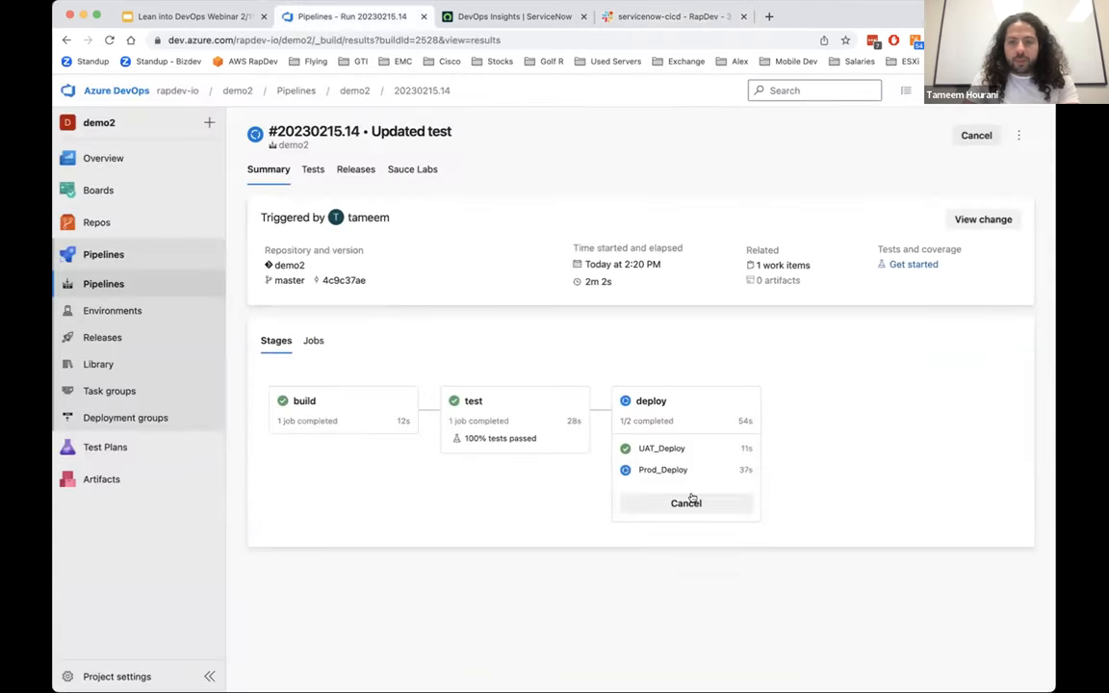
pyautogui.click(663, 449)
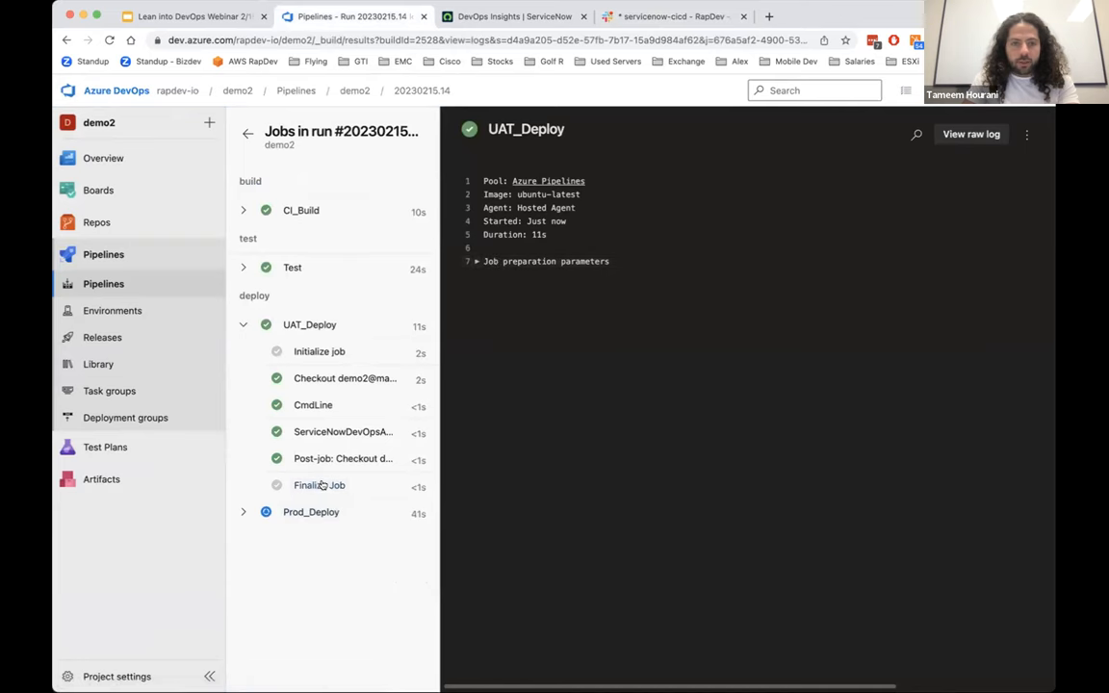
pyautogui.click(311, 512)
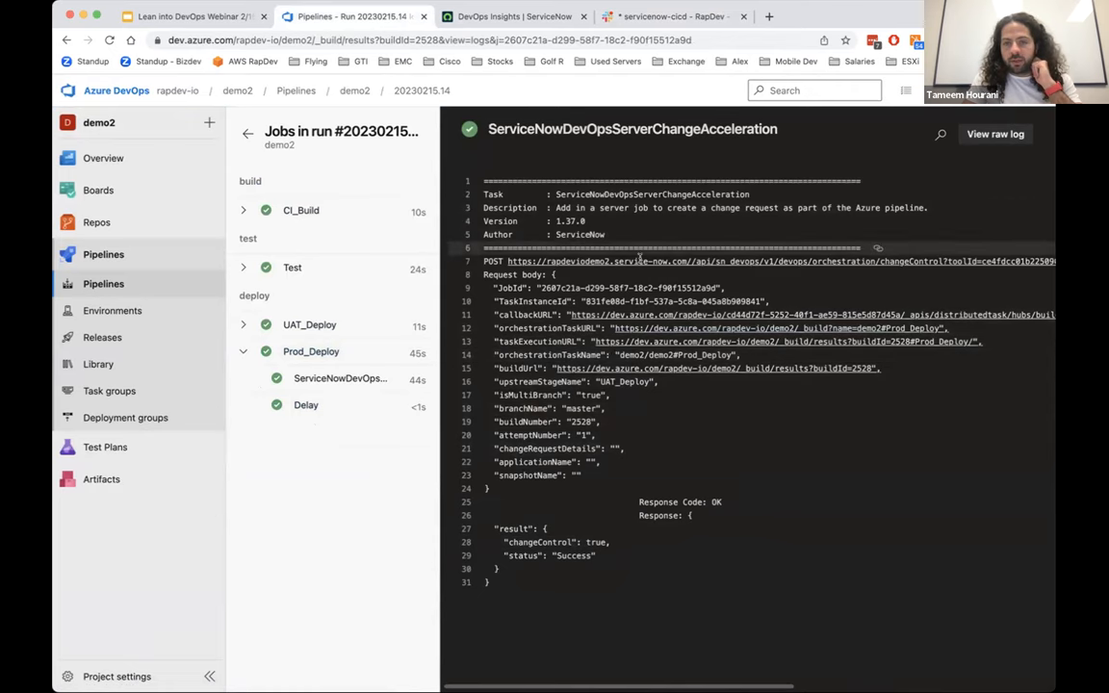
pyautogui.click(664, 16)
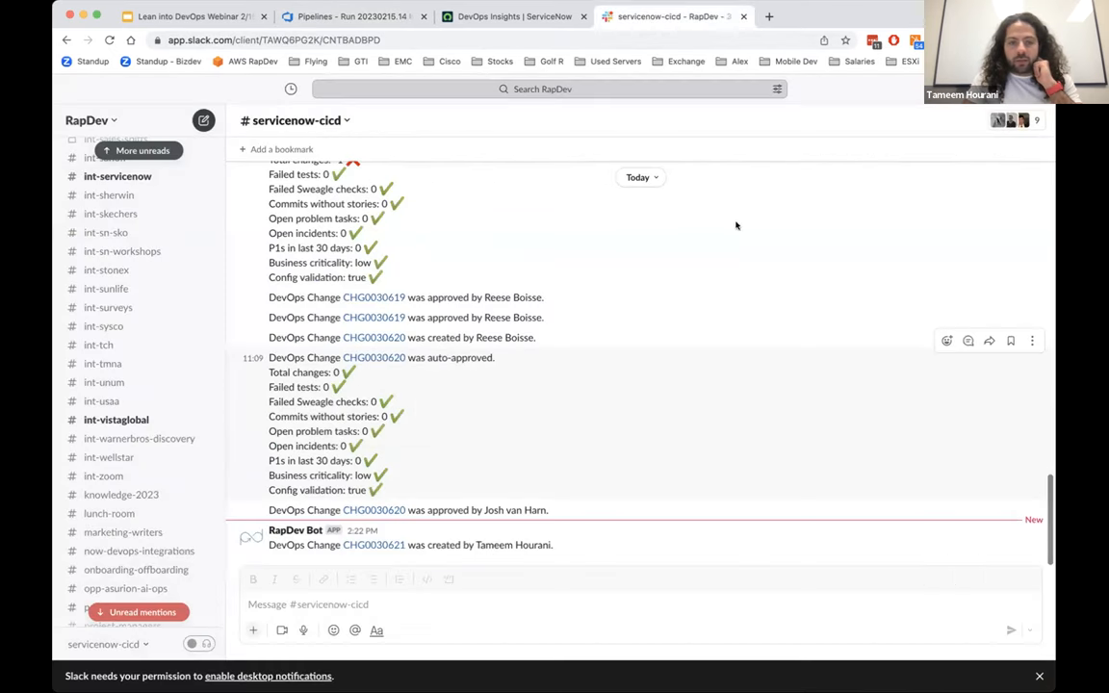
pyautogui.moveTo(578, 453)
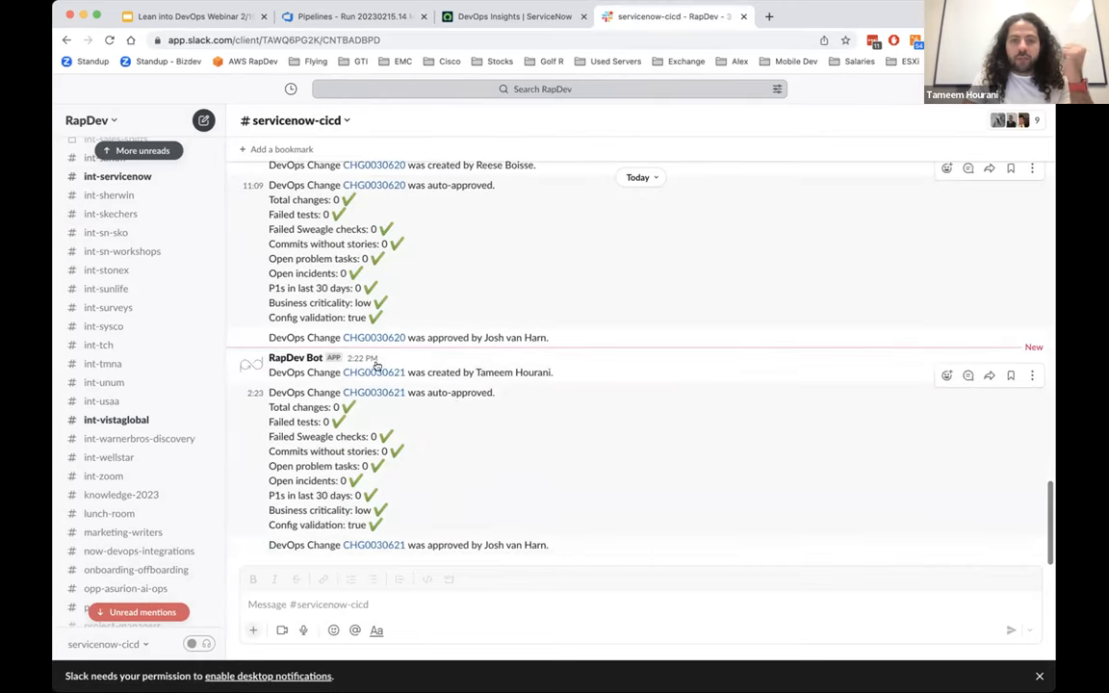
pyautogui.moveTo(553, 373)
pyautogui.mouseDown()
pyautogui.moveTo(469, 372)
pyautogui.moveTo(427, 393)
pyautogui.mouseUp()
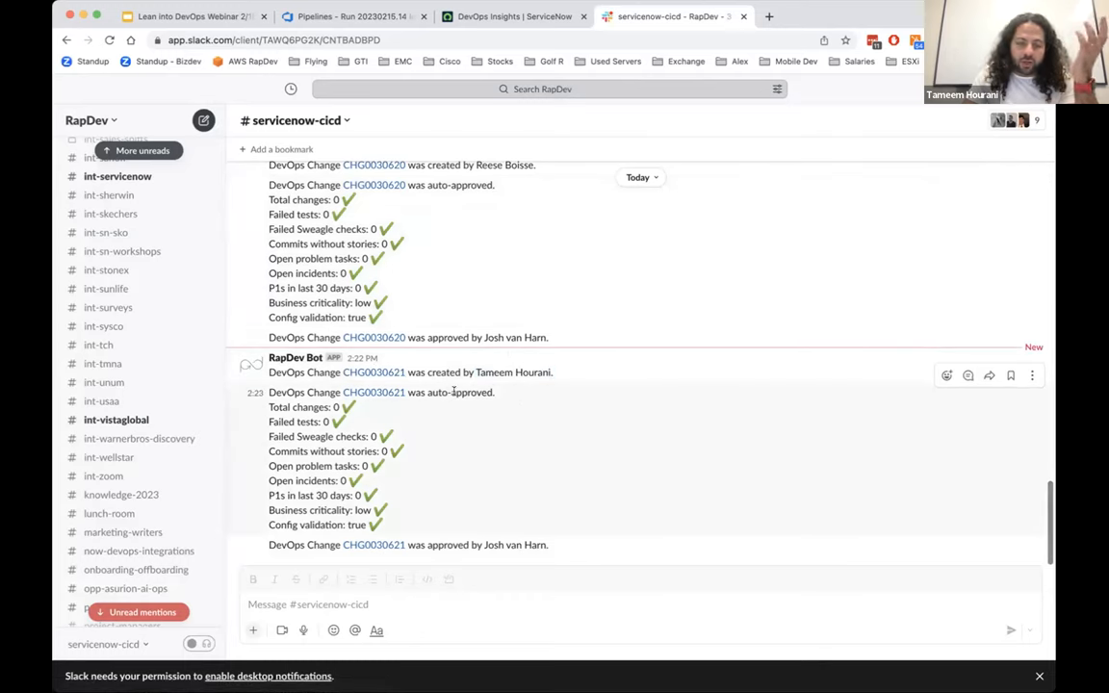
pyautogui.click(432, 478)
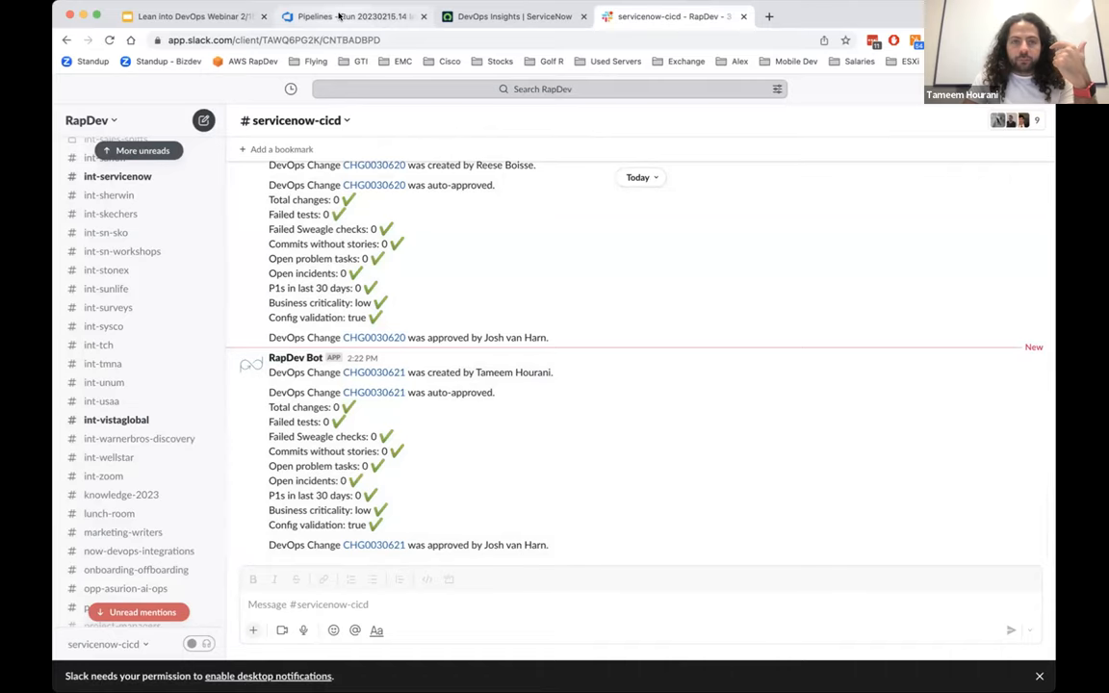
pyautogui.click(338, 16)
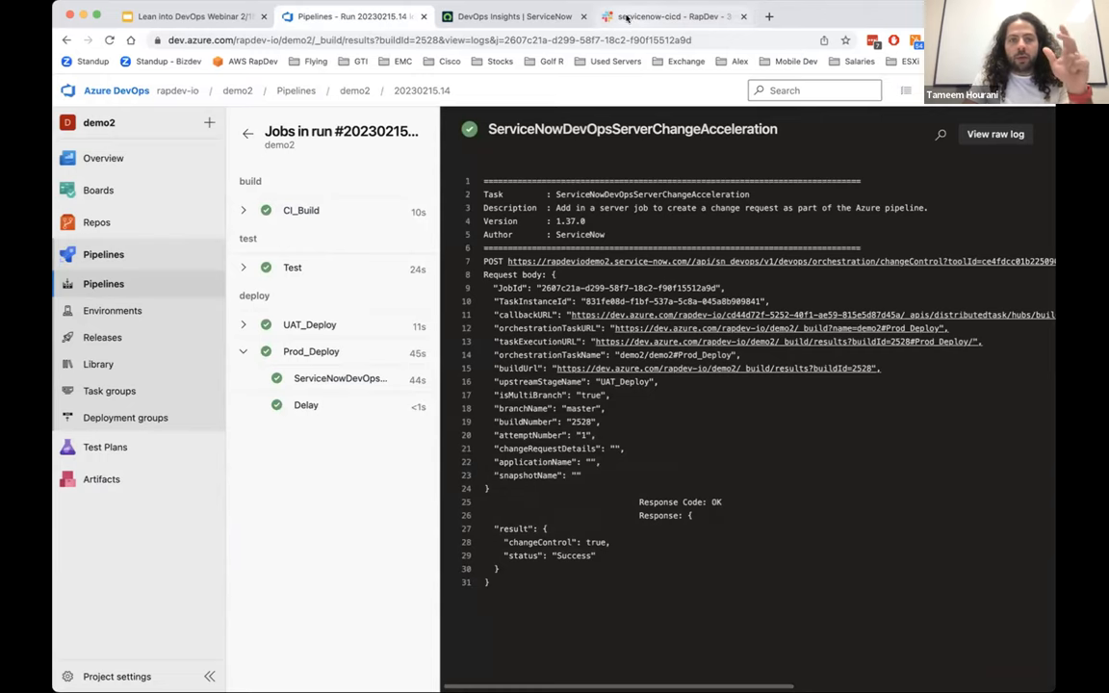
pyautogui.click(665, 16)
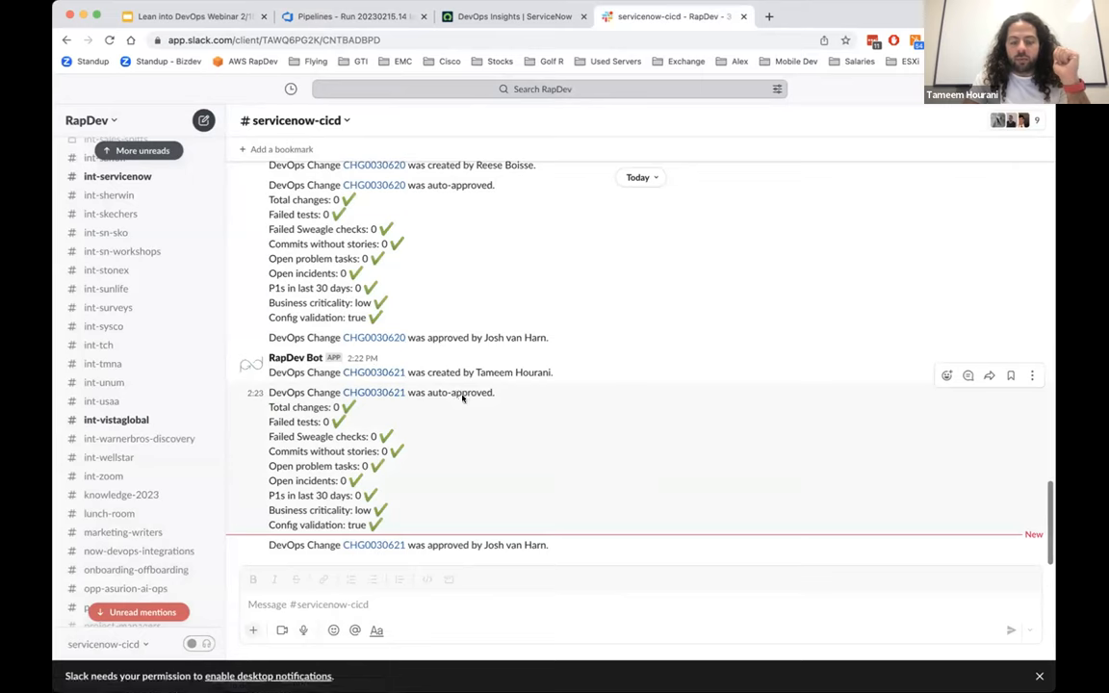
pyautogui.moveTo(521, 376)
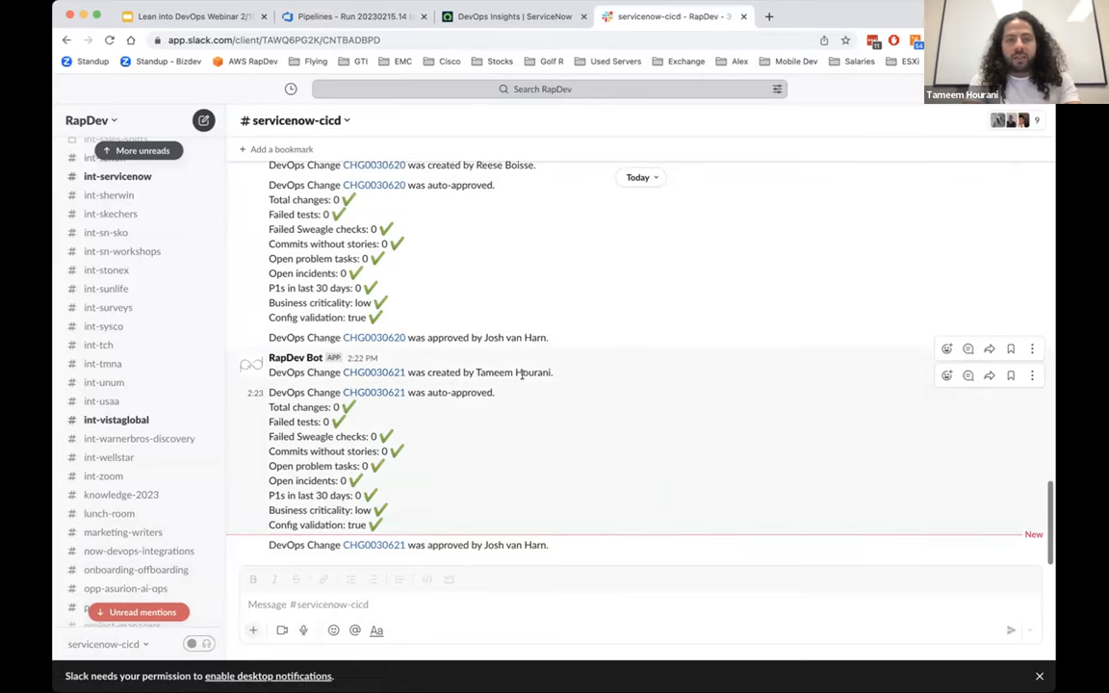
# - Jump to the RapDev Bot conversation and its app details, then bring up the DevOps Insights dashboard
pyautogui.press('super+k')
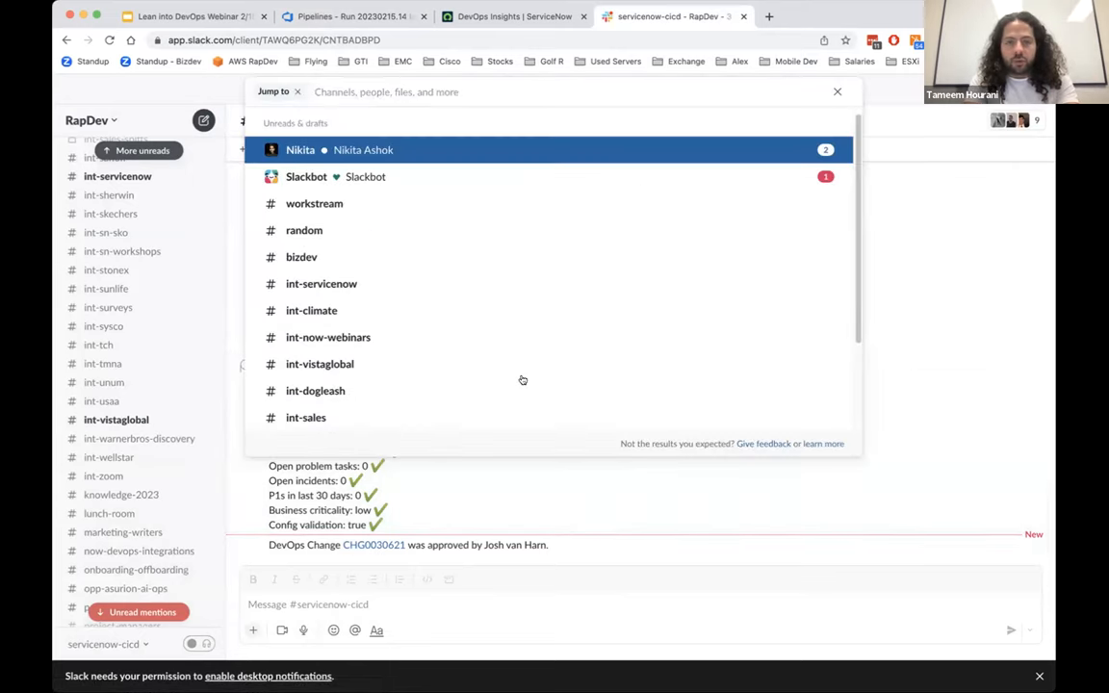
pyautogui.write('rapde')
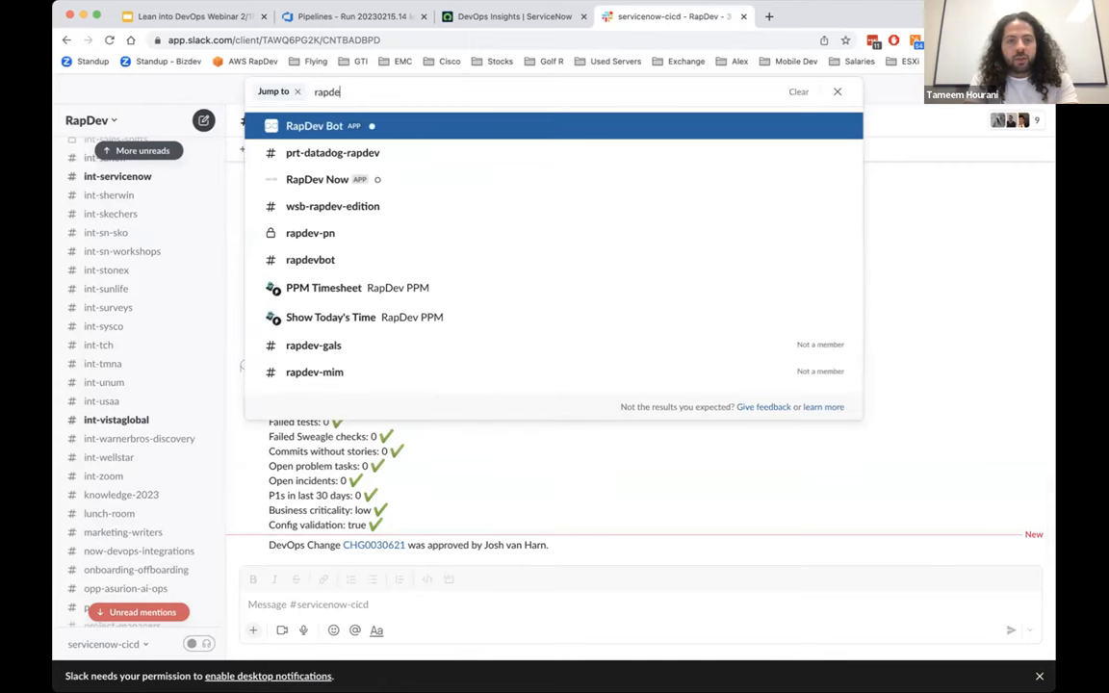
pyautogui.press('Return')
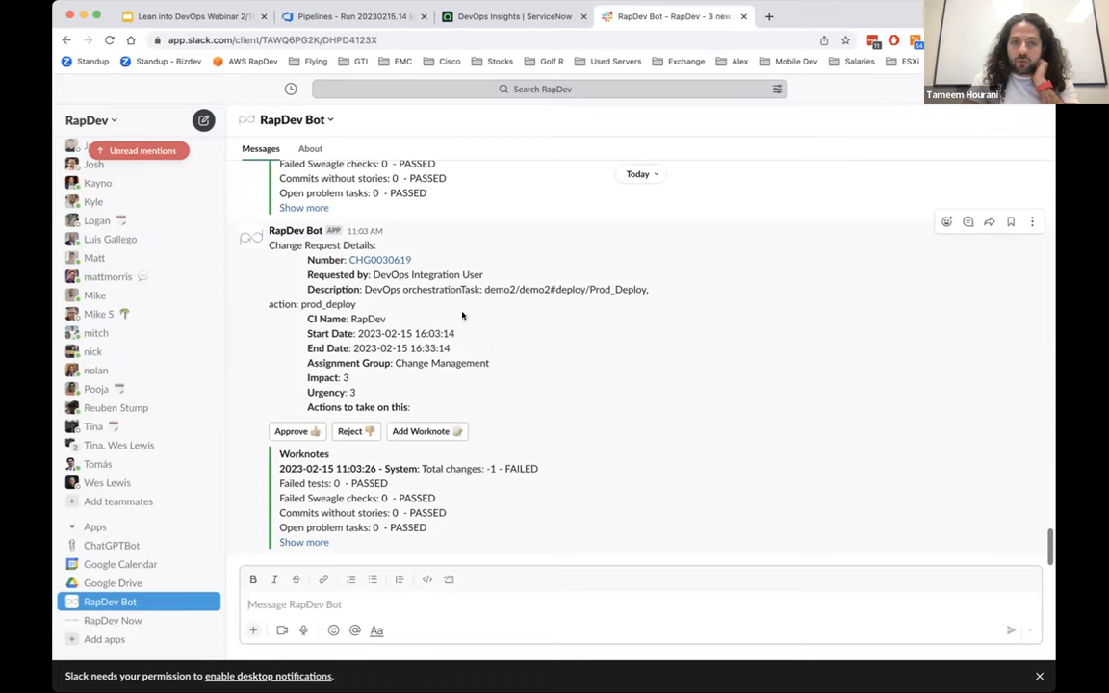
pyautogui.click(252, 237)
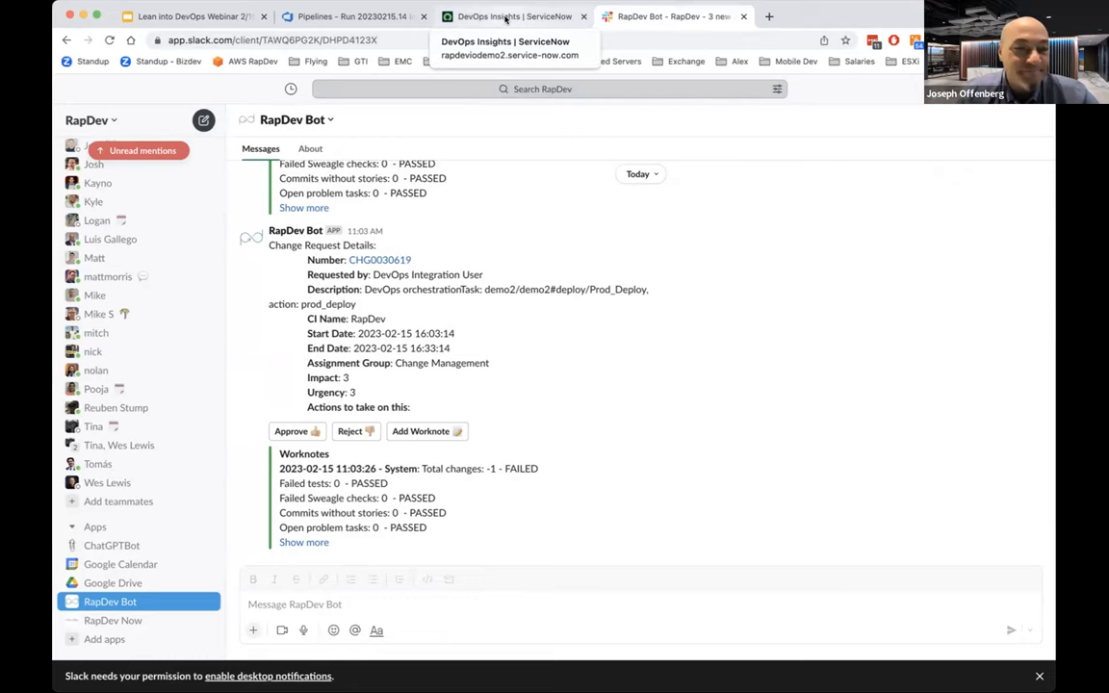
pyautogui.click(503, 16)
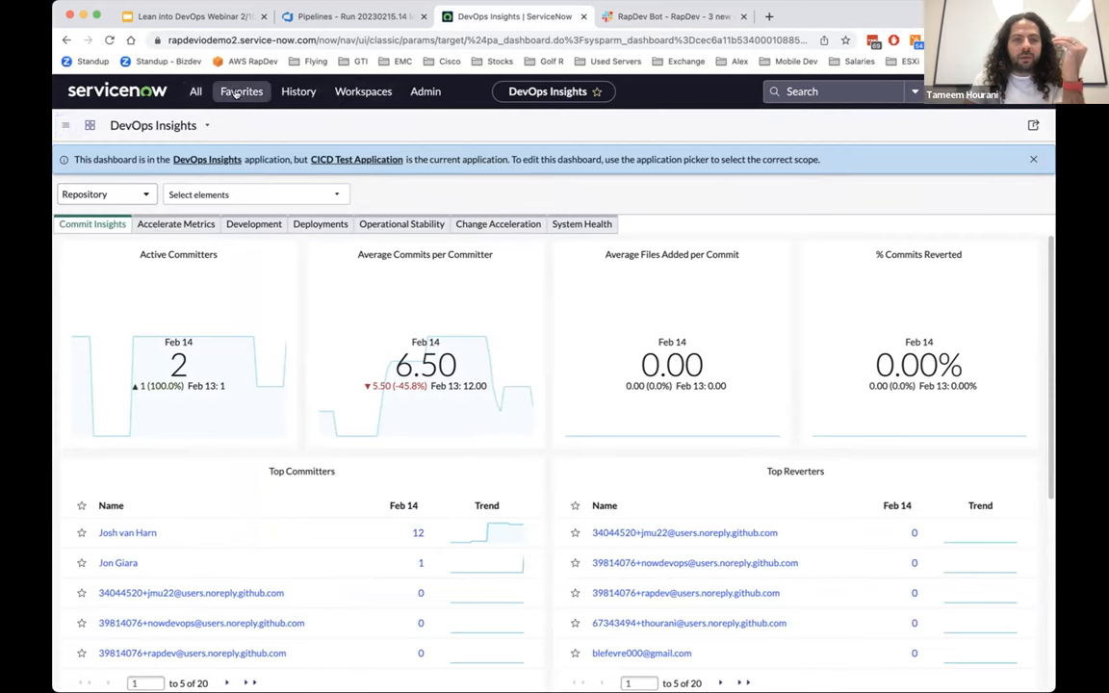
# - Navigate to the DevOps Commits list from Favorites
pyautogui.click(241, 91)
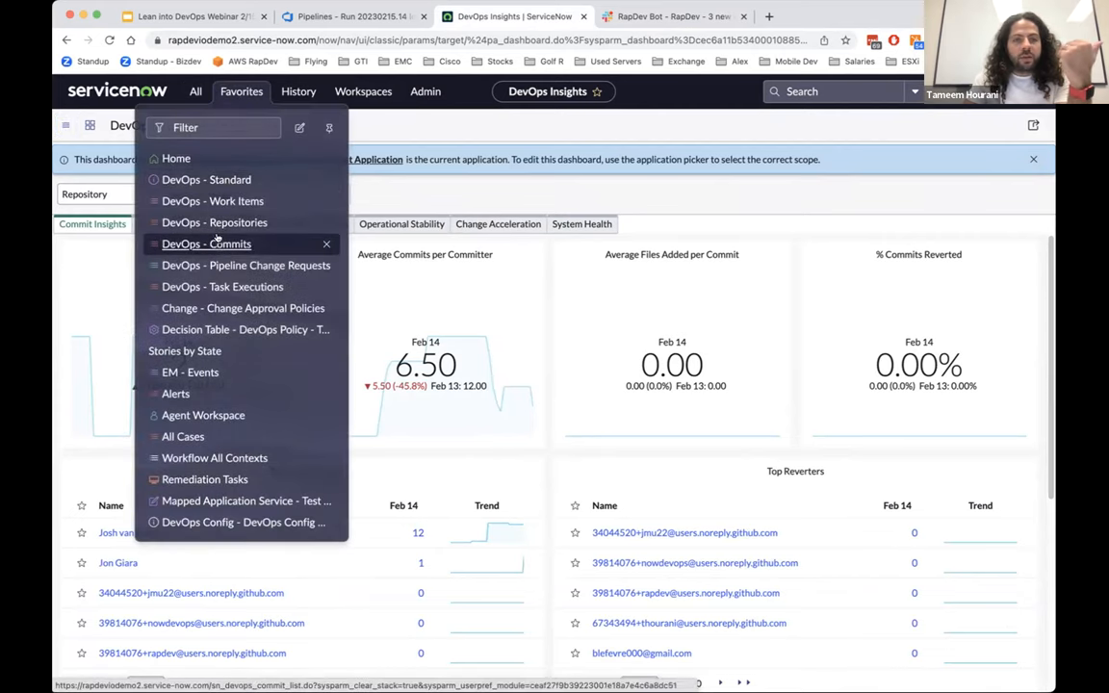
pyautogui.click(215, 244)
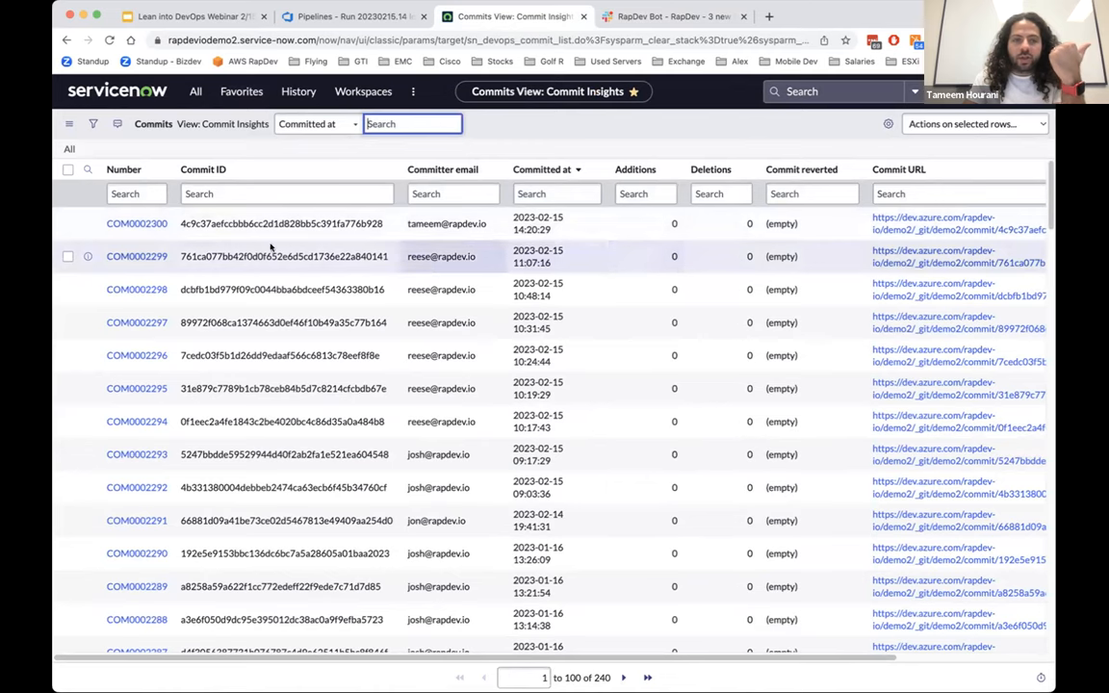
# - View commit COM0002300 with its branches and linked work items related lists
pyautogui.click(134, 224)
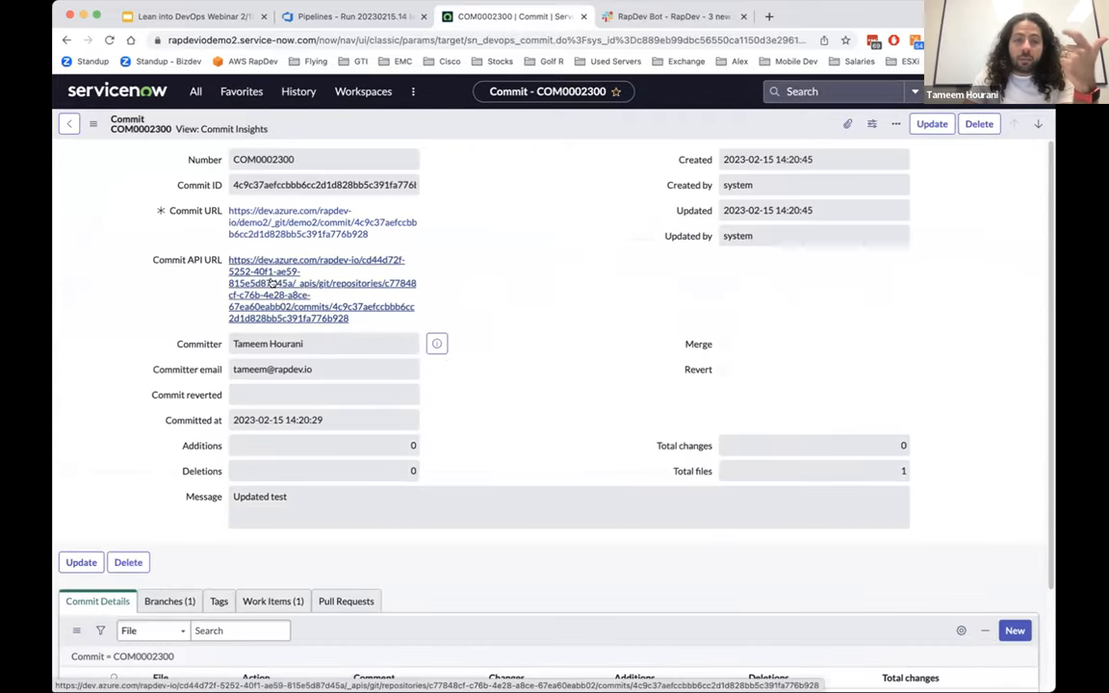
pyautogui.scroll(-2, 539, 289)
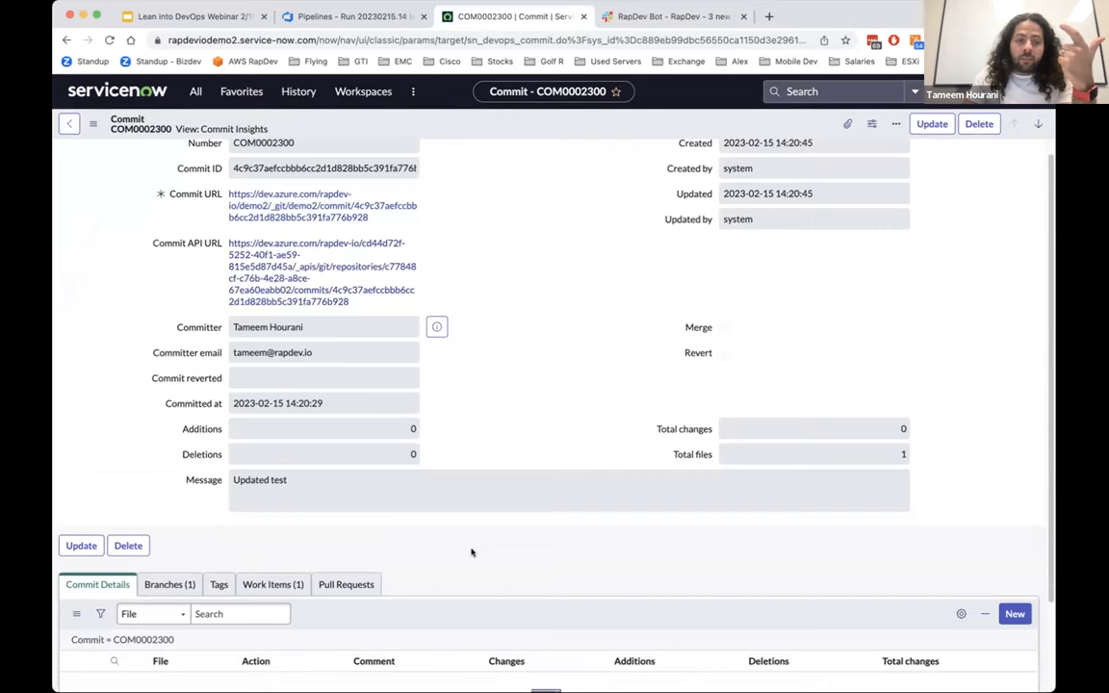
pyautogui.scroll(-2, 504, 513)
pyautogui.click(169, 539)
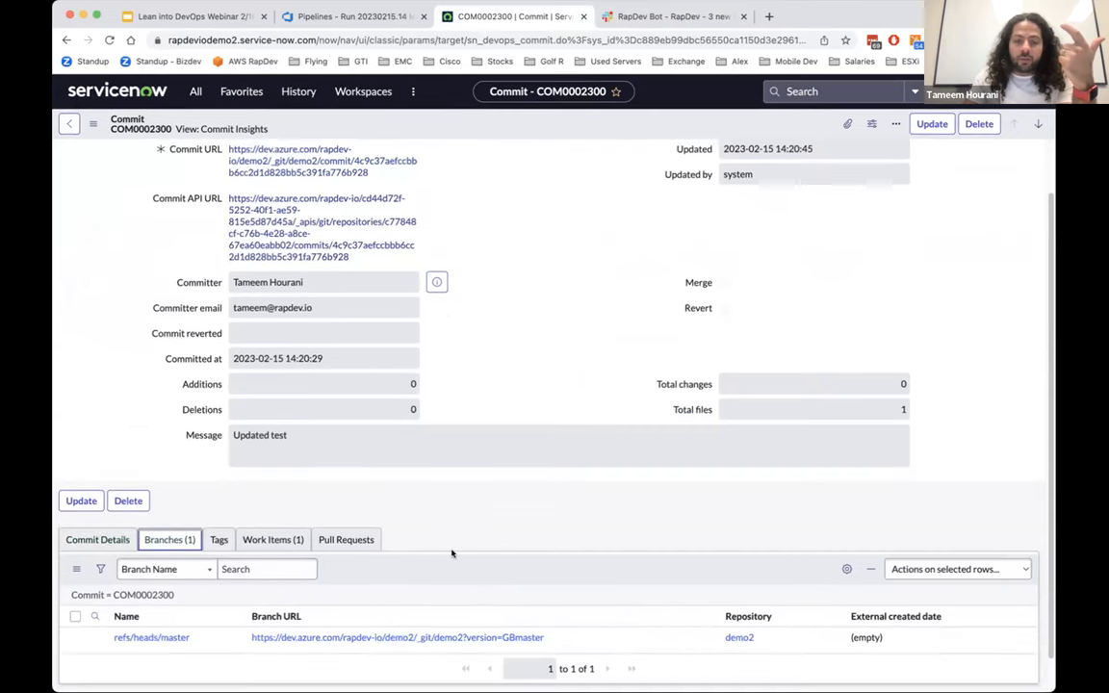
pyautogui.scroll(1, 452, 553)
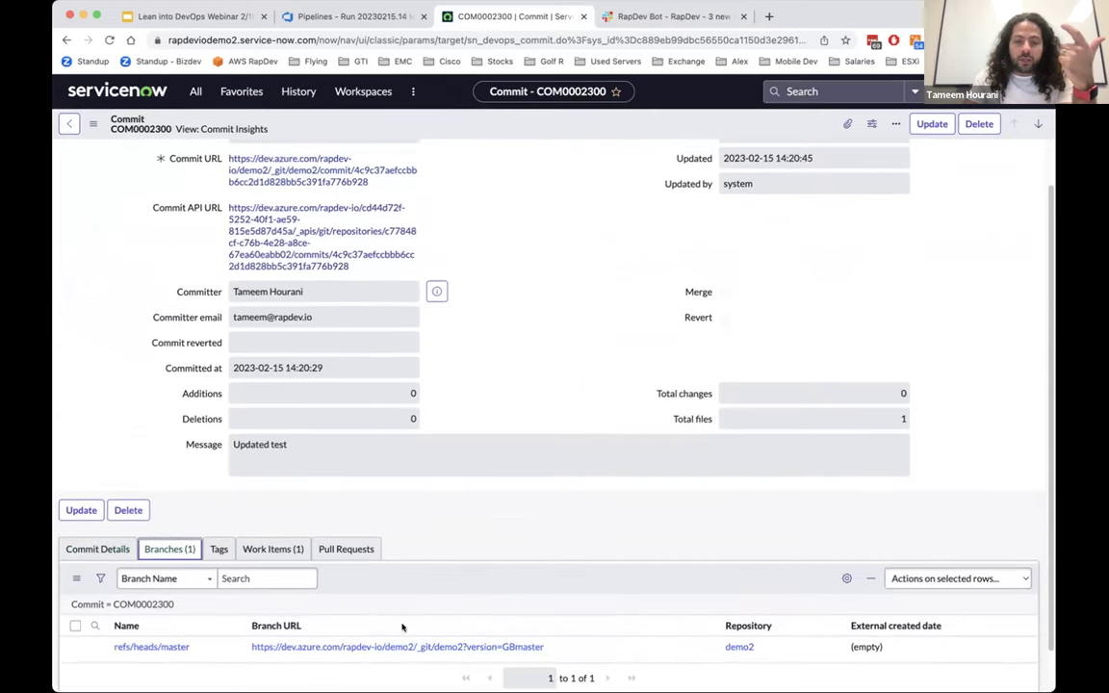
pyautogui.click(279, 552)
pyautogui.scroll(-2, 481, 530)
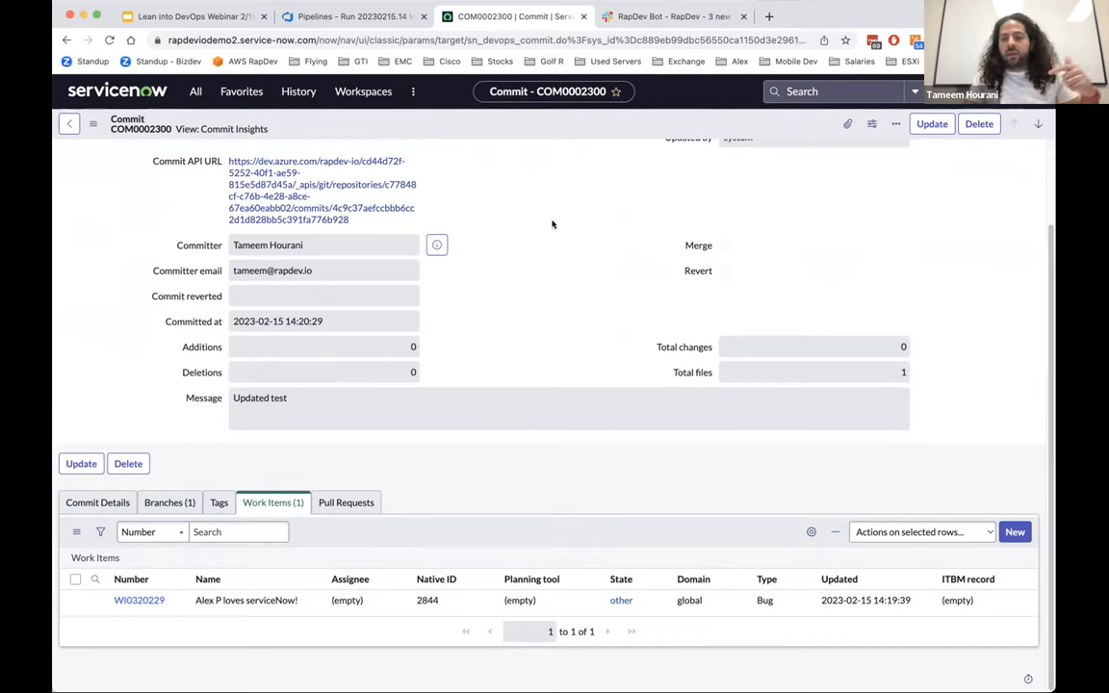
# - Inspect work item WI0320229, pointing out its name and linked commit COM0002300
pyautogui.click(139, 600)
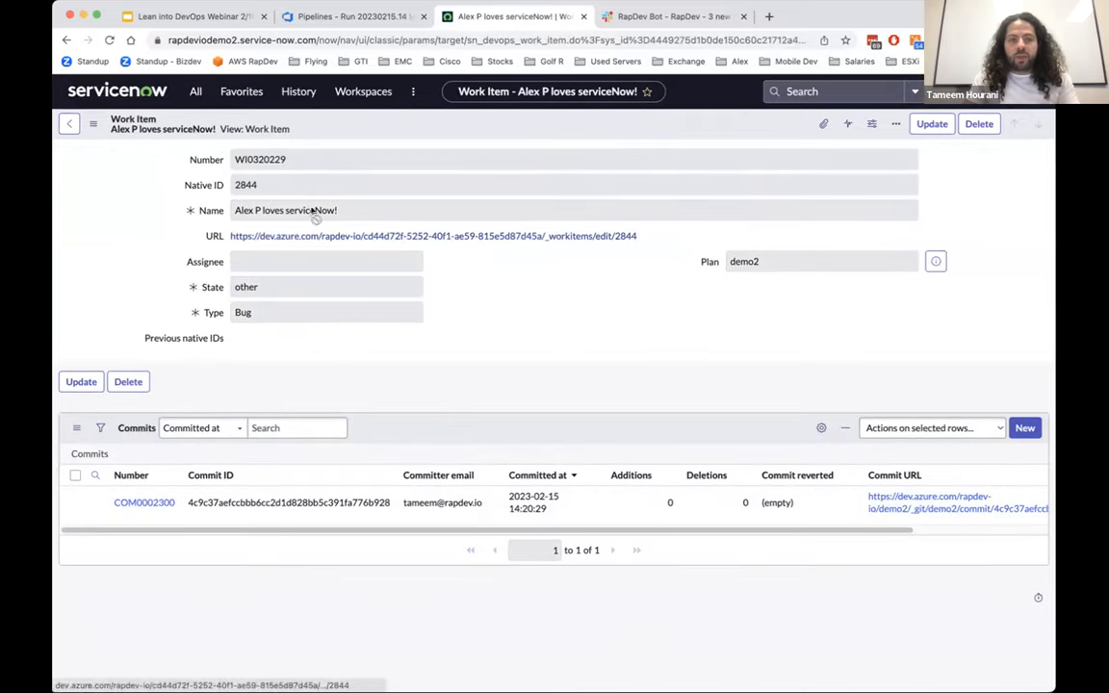
pyautogui.click(347, 210)
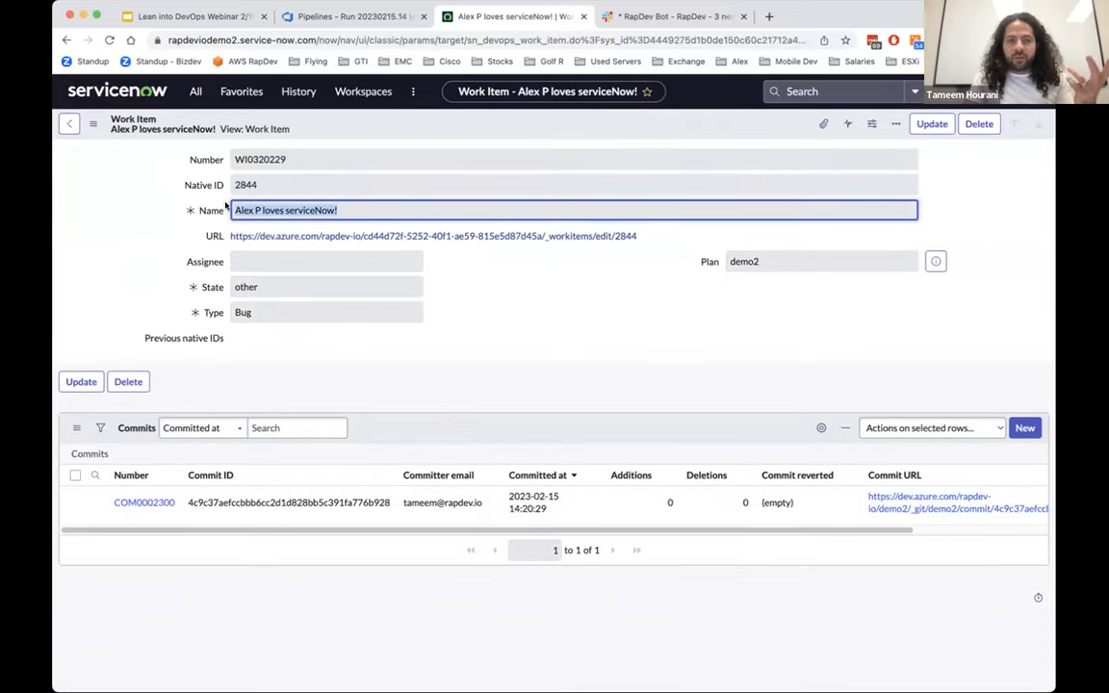
pyautogui.click(536, 296)
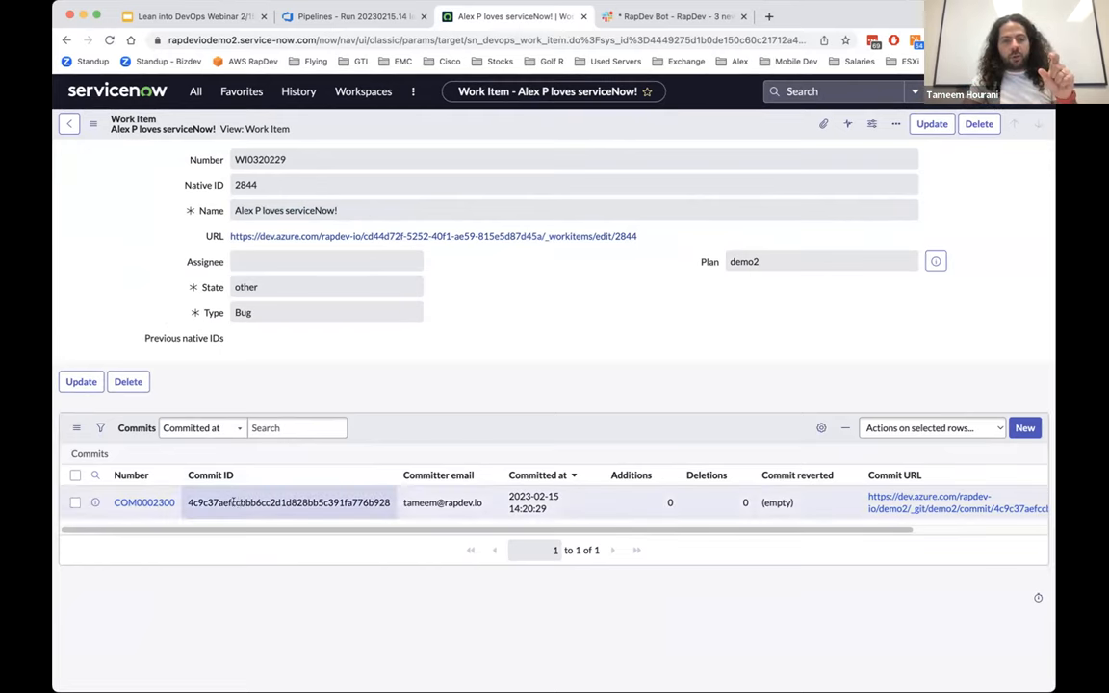
pyautogui.click(209, 501)
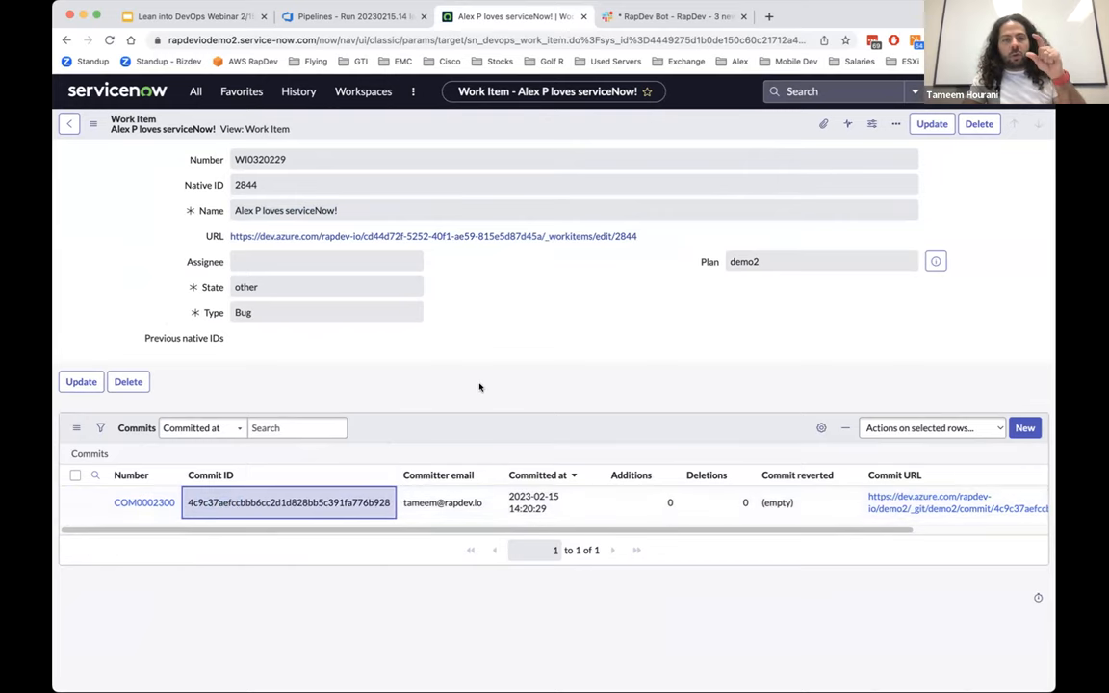
pyautogui.click(356, 547)
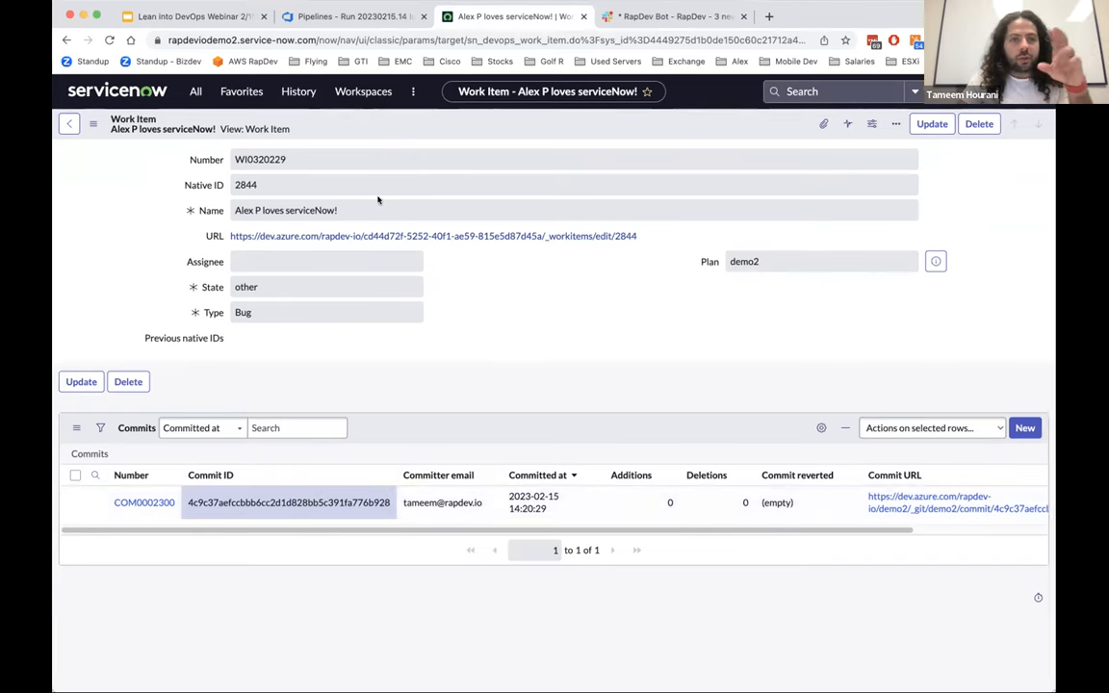
# - Show the Step Executions list, jump to the #servicenow-cicd Slack channel, and return to ServiceNow
pyautogui.click(241, 91)
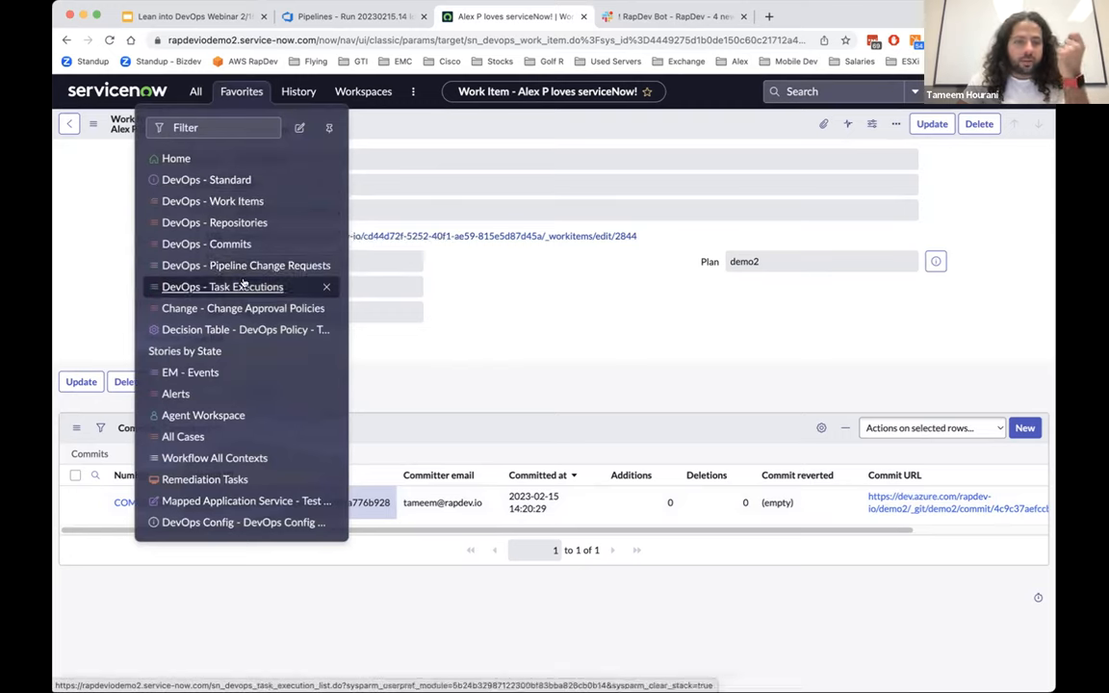
pyautogui.click(252, 270)
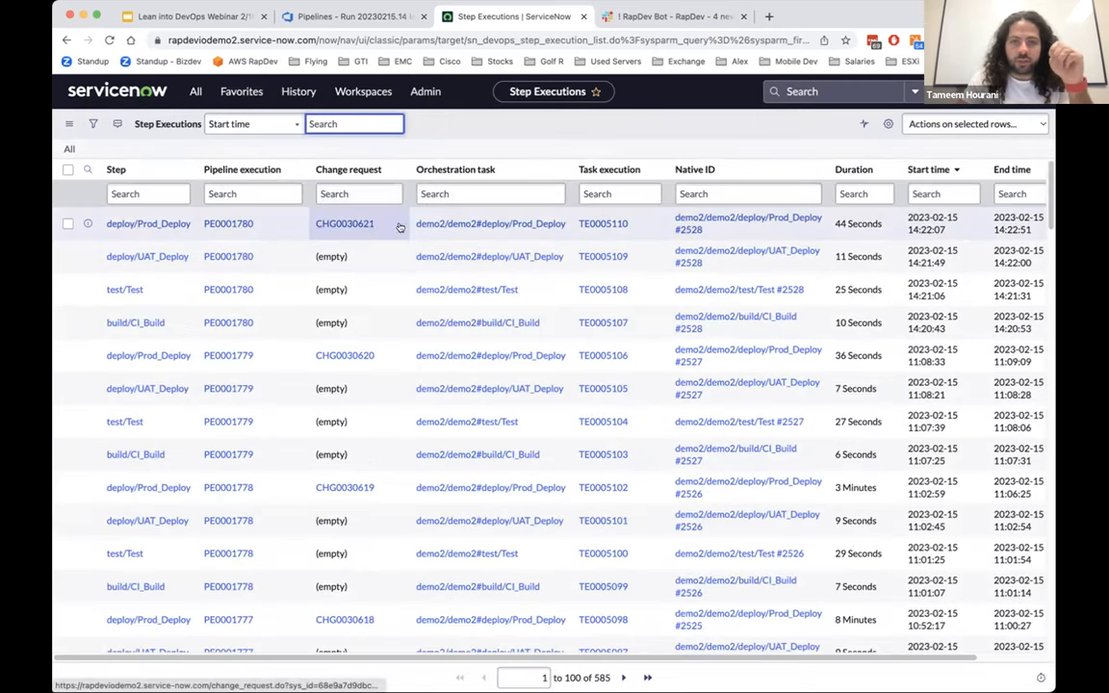
pyautogui.click(664, 17)
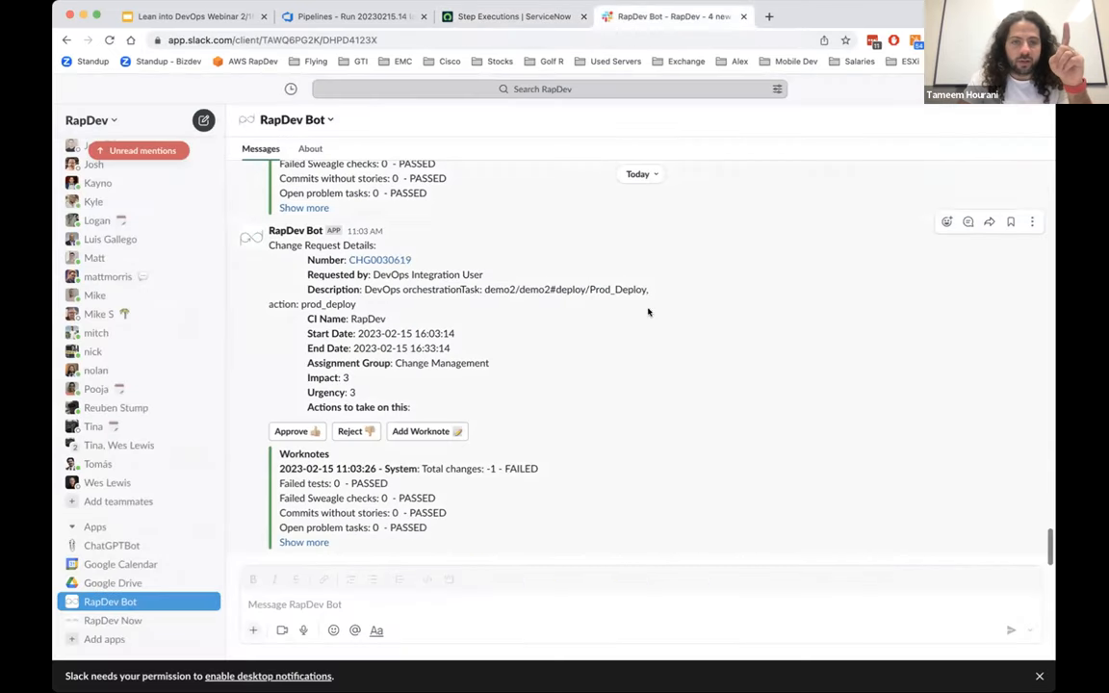
pyautogui.hotkey('ctrl', 'k')
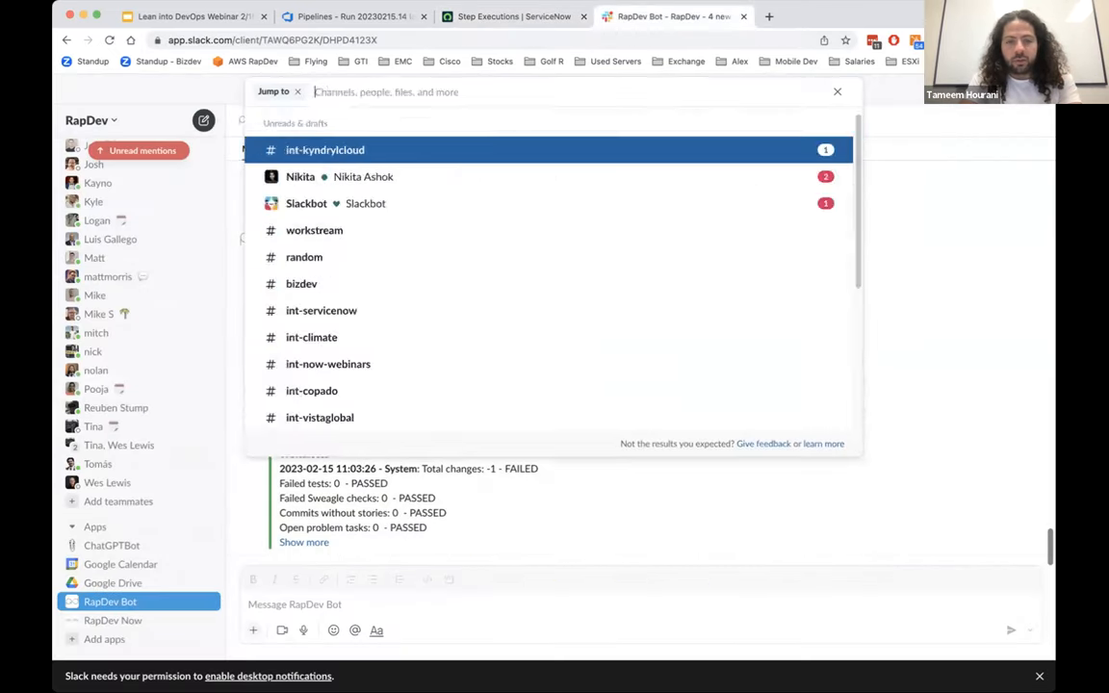
pyautogui.write('servicenow-cicd')
pyautogui.press('Return')
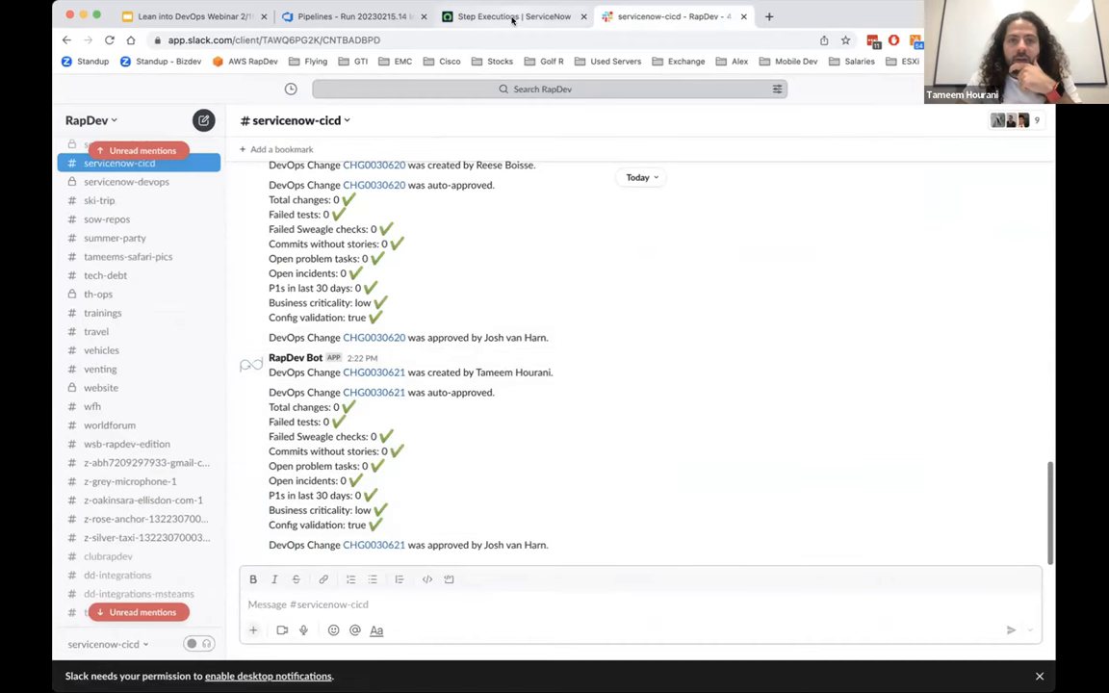
pyautogui.click(486, 16)
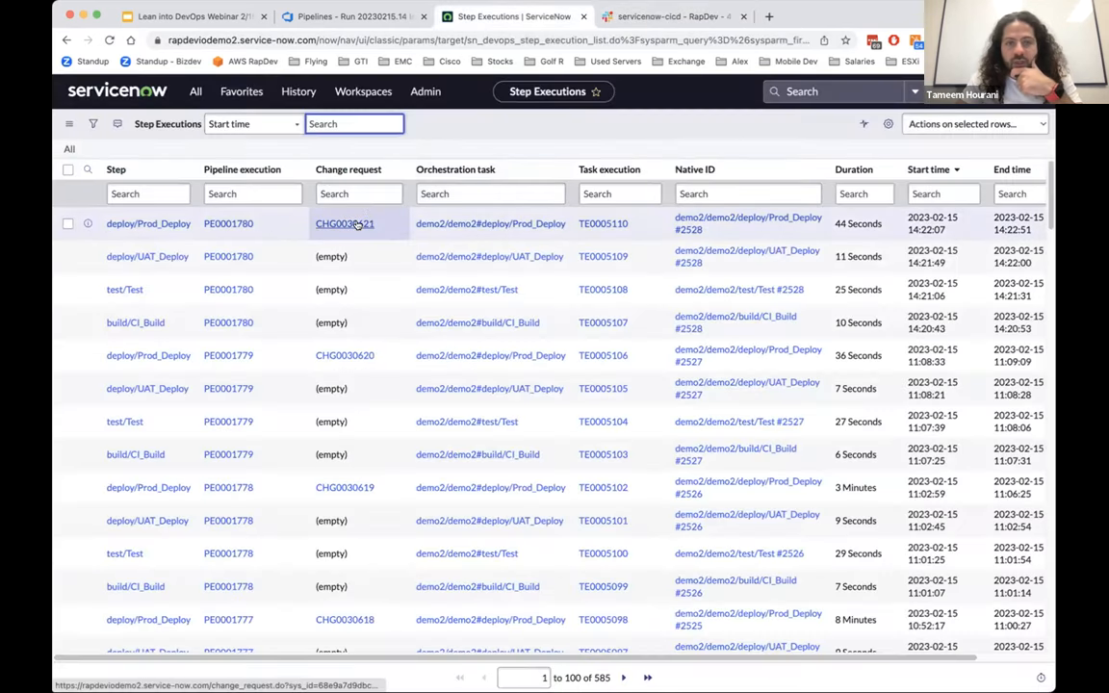
# - View change request CHG0030621 from the Step Executions list
pyautogui.click(356, 225)
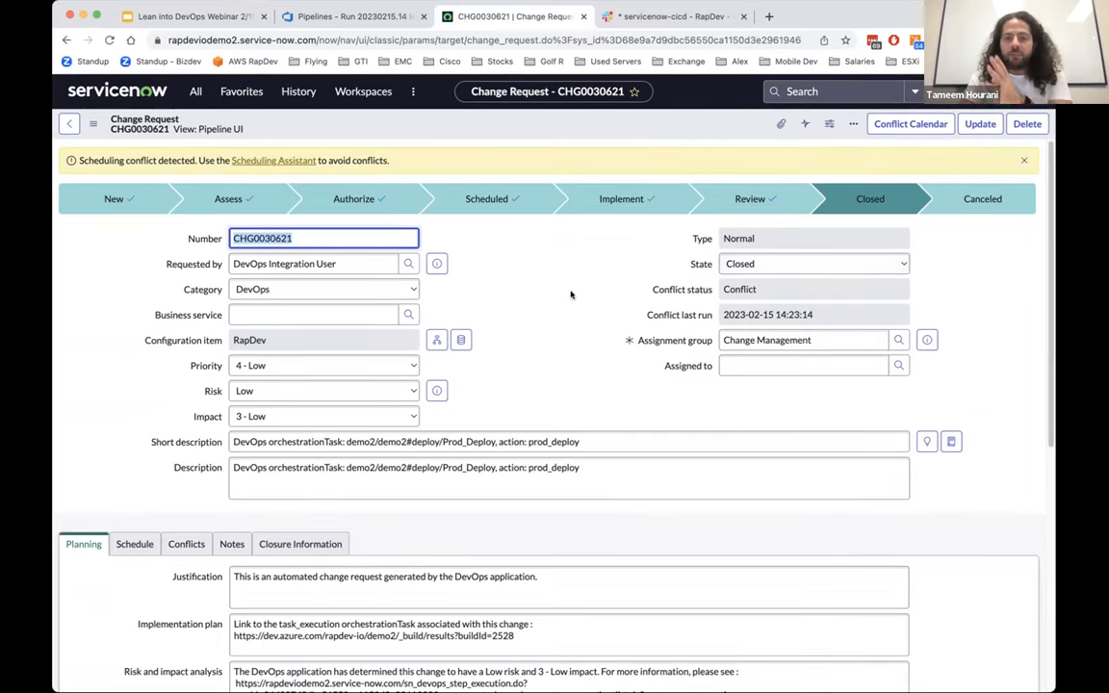
pyautogui.scroll(-1, 571, 294)
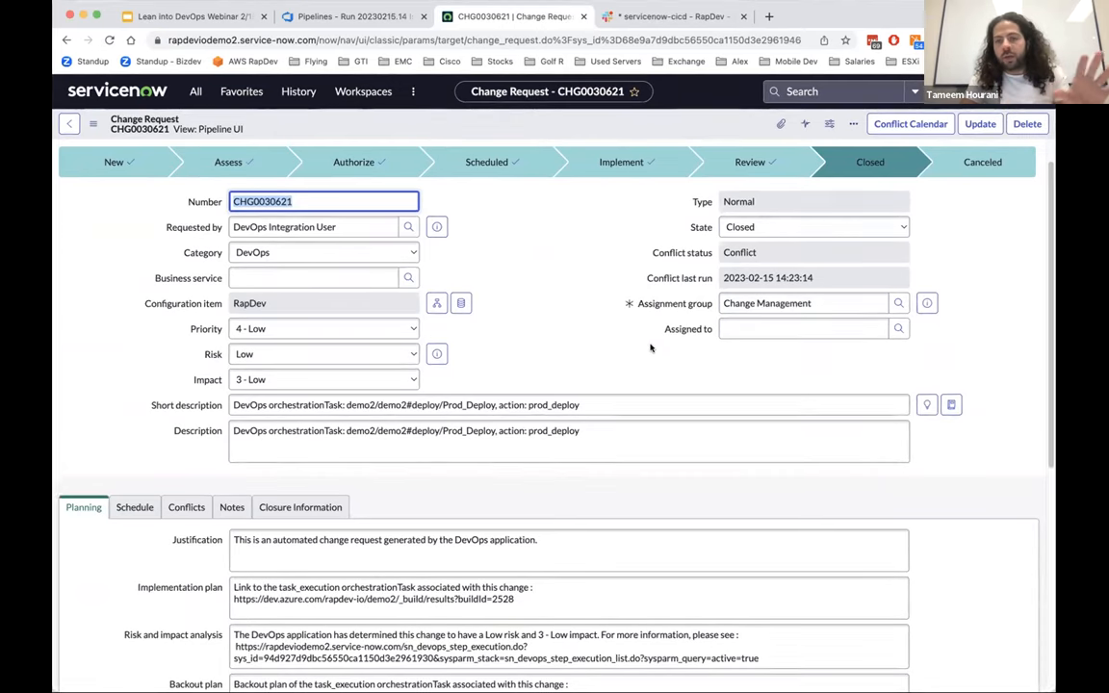
pyautogui.scroll(-1, 651, 348)
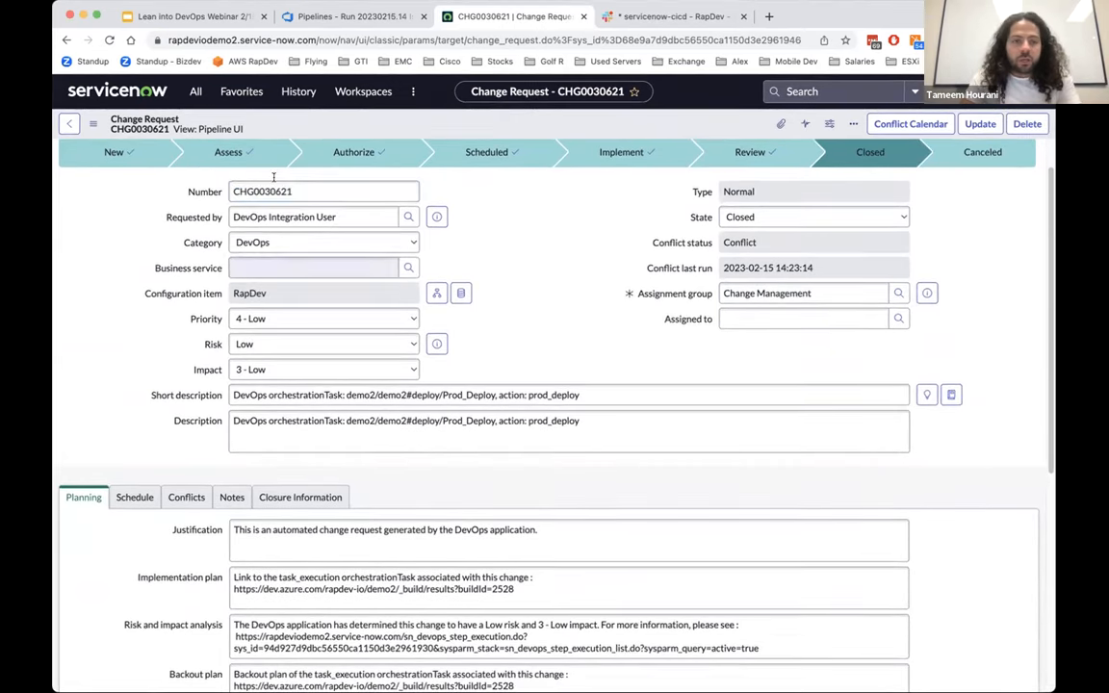
pyautogui.scroll(-3, 656, 342)
pyautogui.scroll(-5, 578, 288)
pyautogui.scroll(-5, 548, 231)
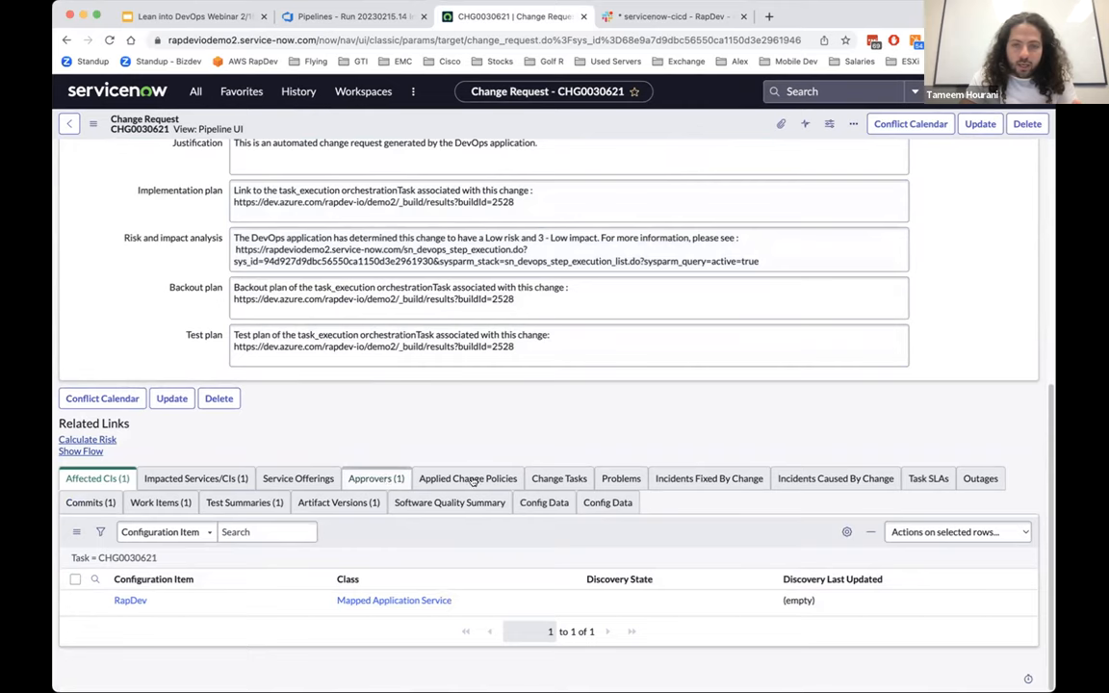
# - Review CHG0030621's commits, work items, test summaries, artifact versions and applied change policies lists
pyautogui.click(90, 503)
pyautogui.scroll(-1, 289, 482)
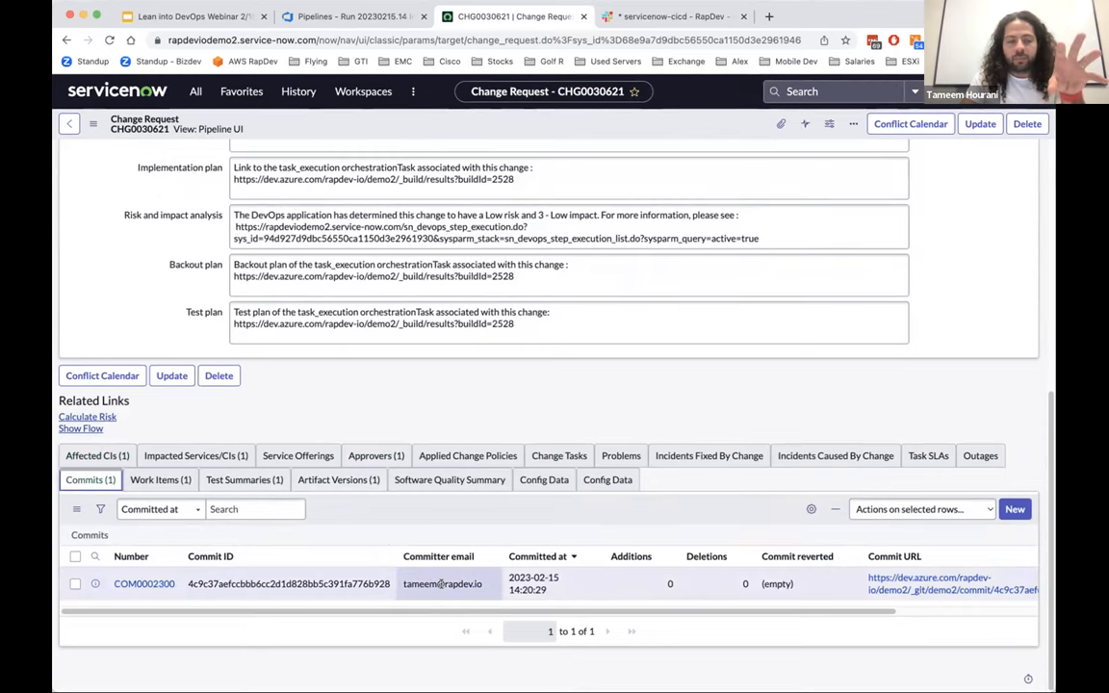
pyautogui.click(161, 479)
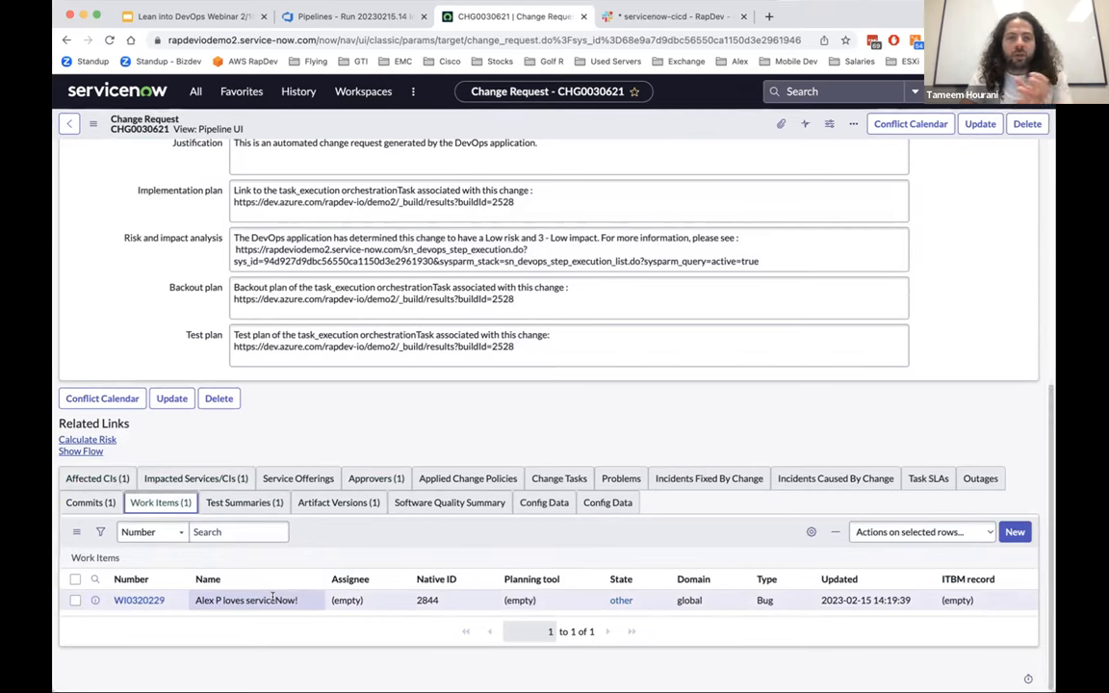
pyautogui.click(244, 502)
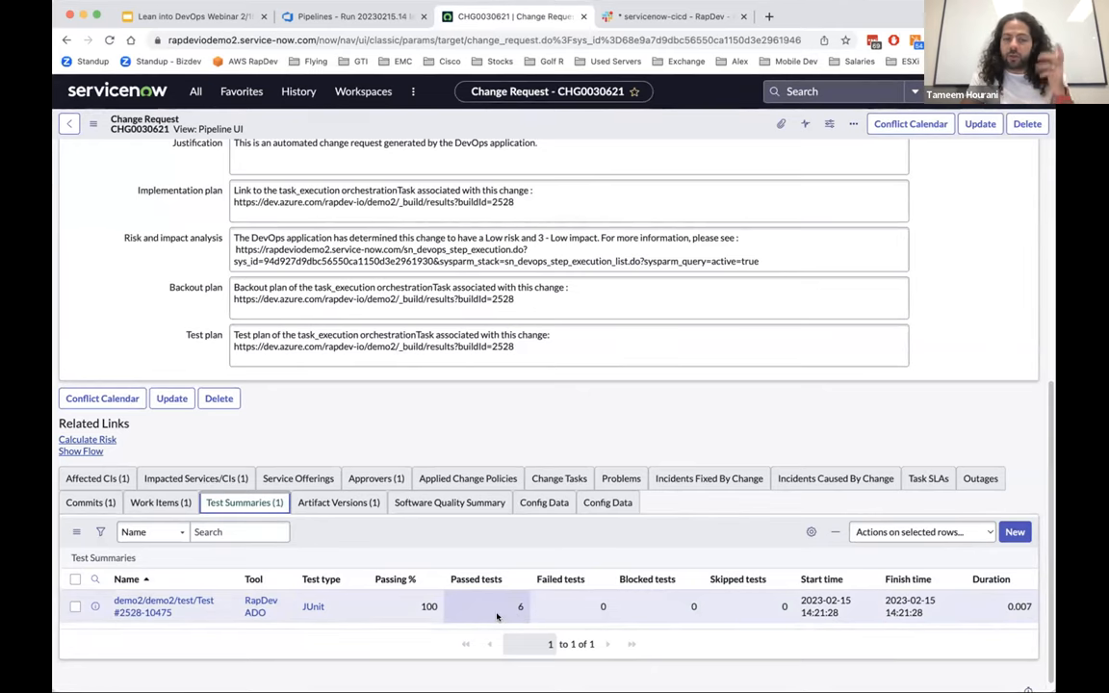
pyautogui.click(338, 503)
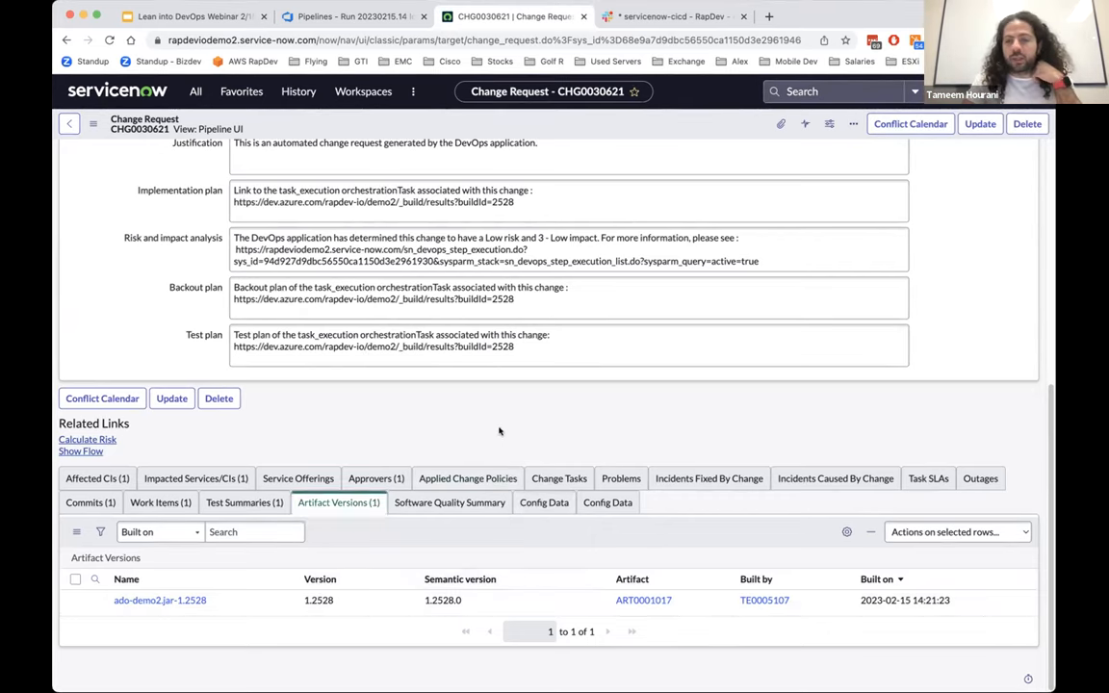
pyautogui.click(468, 478)
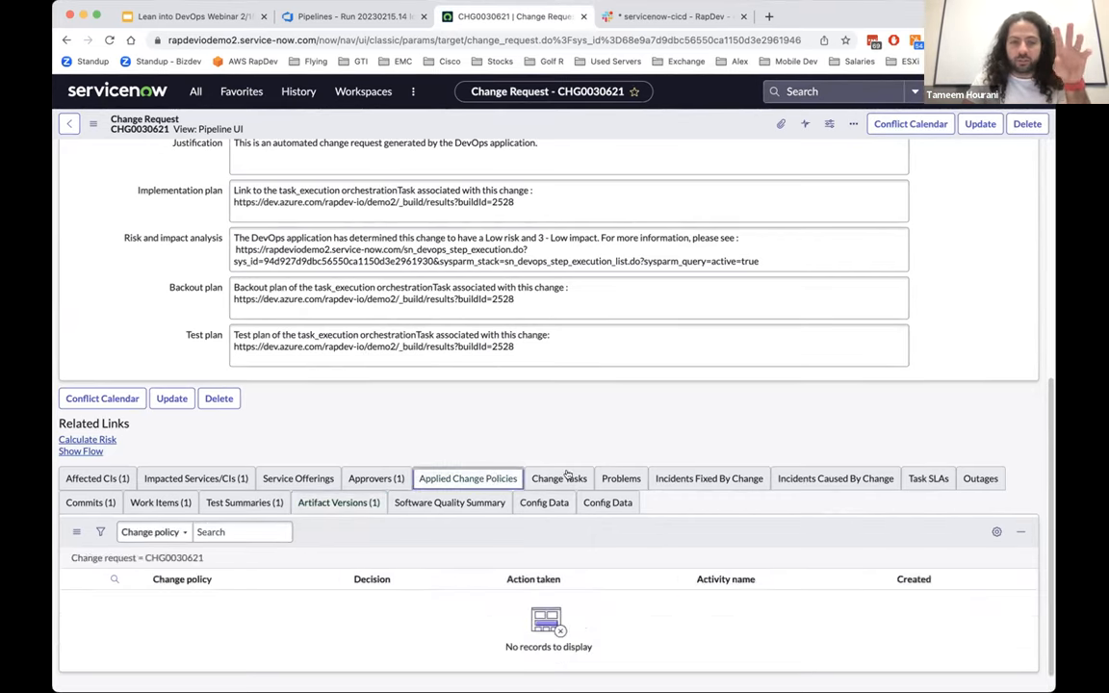
pyautogui.scroll(10, 578, 433)
pyautogui.scroll(5, 616, 433)
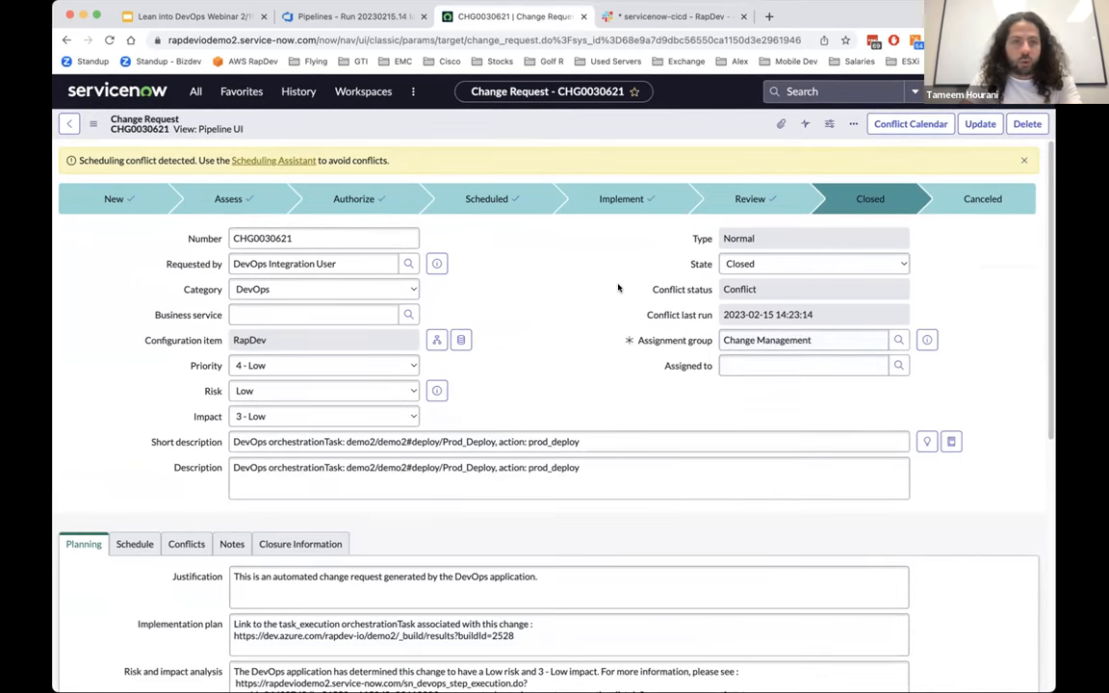
pyautogui.click(241, 92)
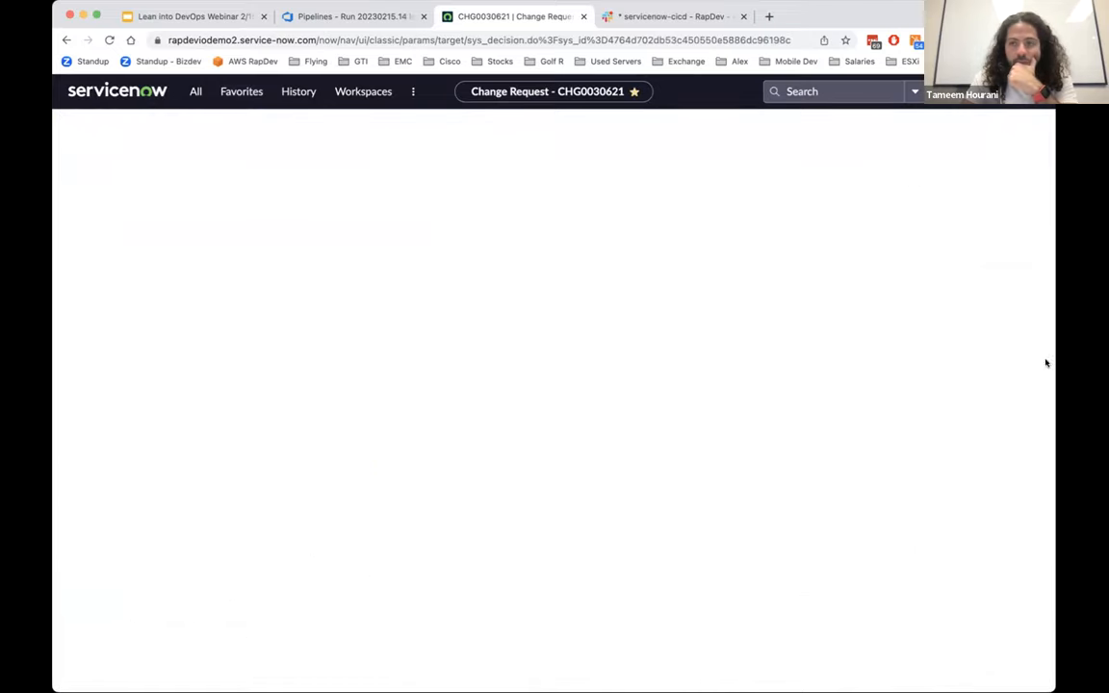
pyautogui.click(673, 16)
pyautogui.moveTo(625, 402)
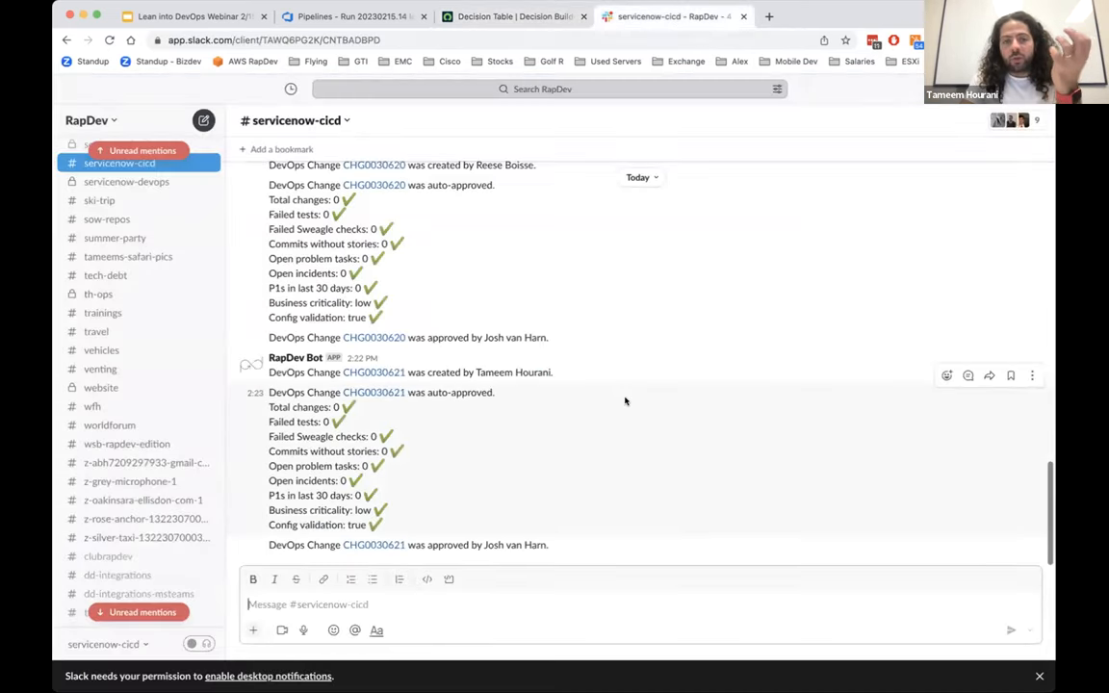
pyautogui.scroll(5, 650, 436)
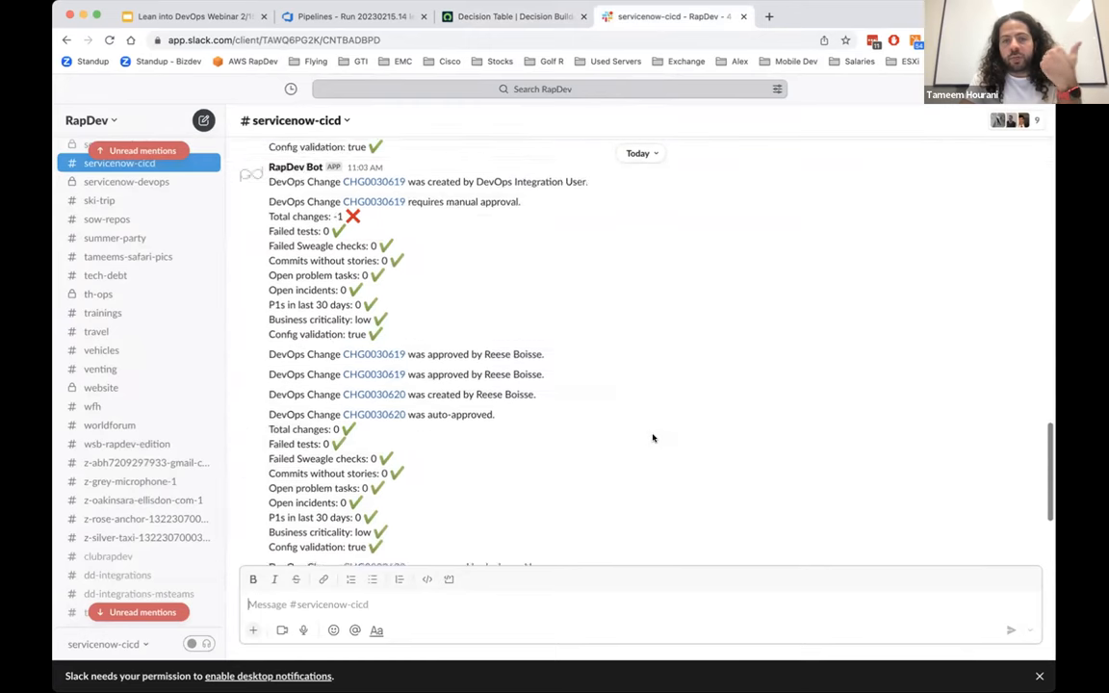
pyautogui.scroll(3, 649, 436)
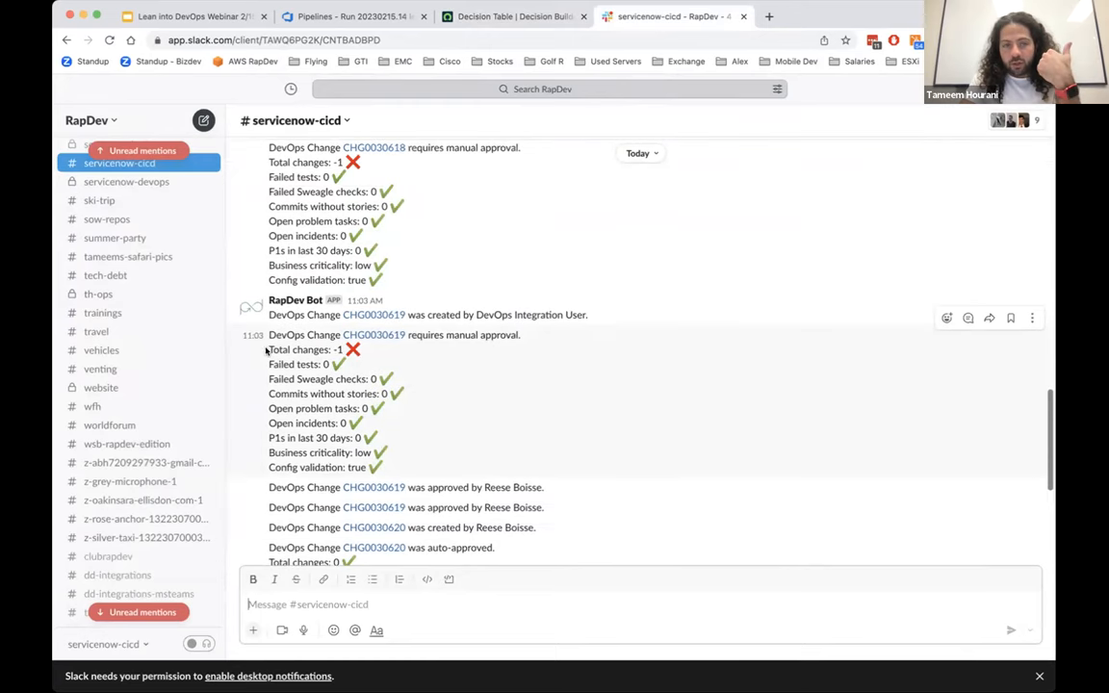
pyautogui.moveTo(268, 350); pyautogui.dragTo(409, 467)
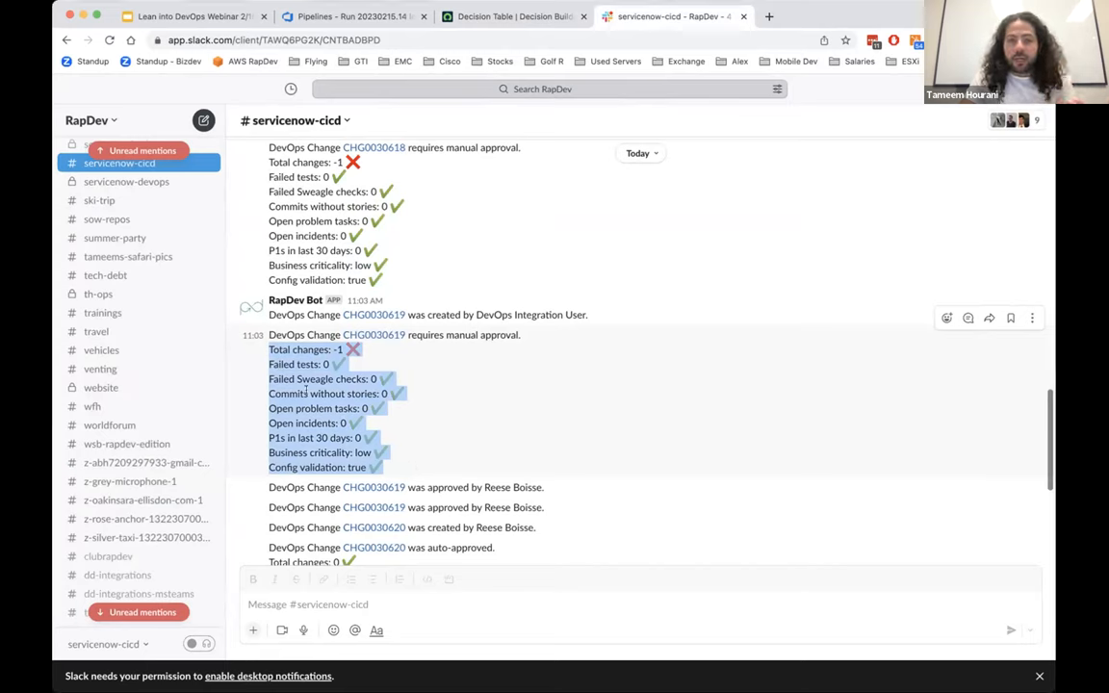
pyautogui.moveTo(288, 350); pyautogui.dragTo(339, 348)
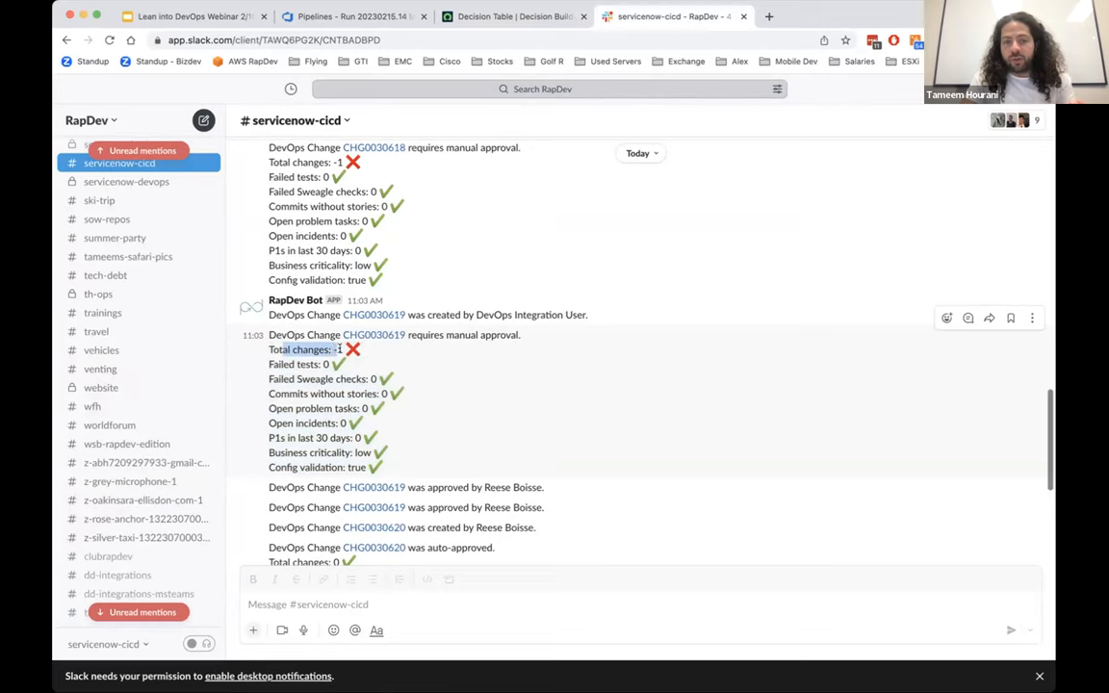
pyautogui.moveTo(268, 364); pyautogui.dragTo(377, 379)
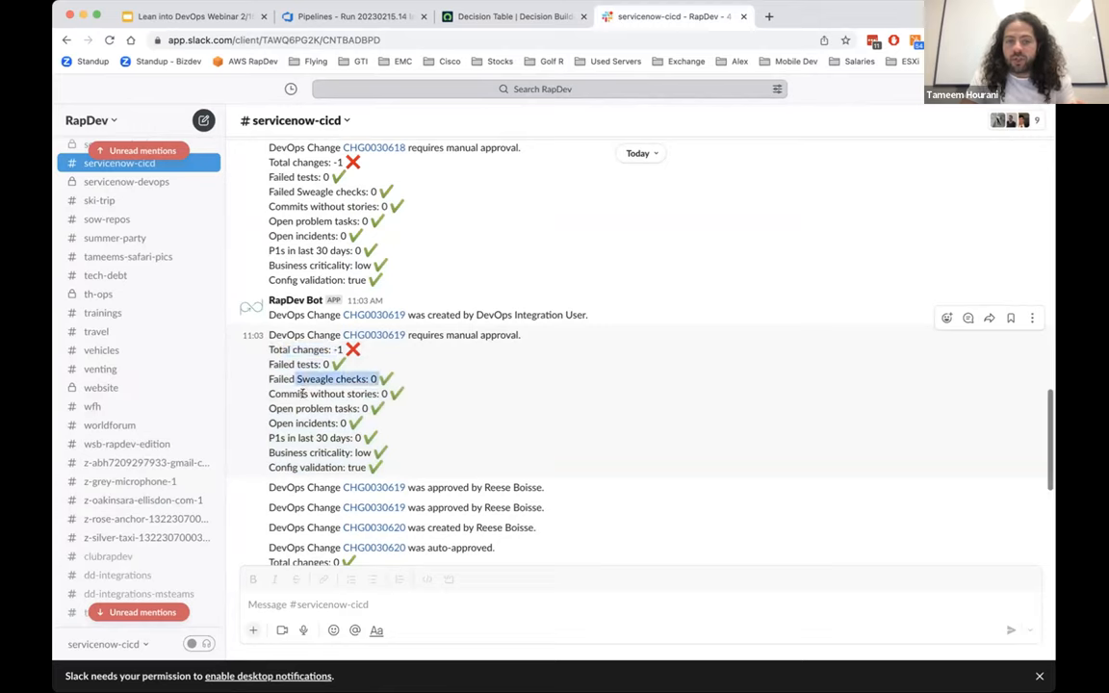
pyautogui.moveTo(310, 393); pyautogui.dragTo(378, 393)
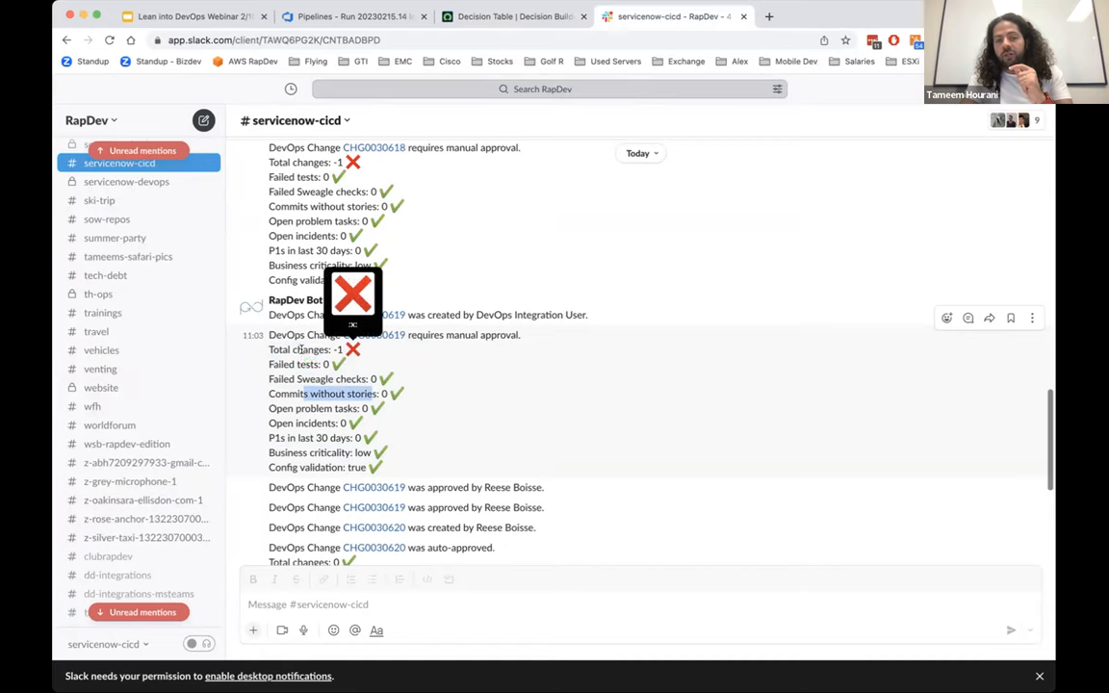
pyautogui.moveTo(293, 349); pyautogui.dragTo(345, 350)
pyautogui.click(418, 371)
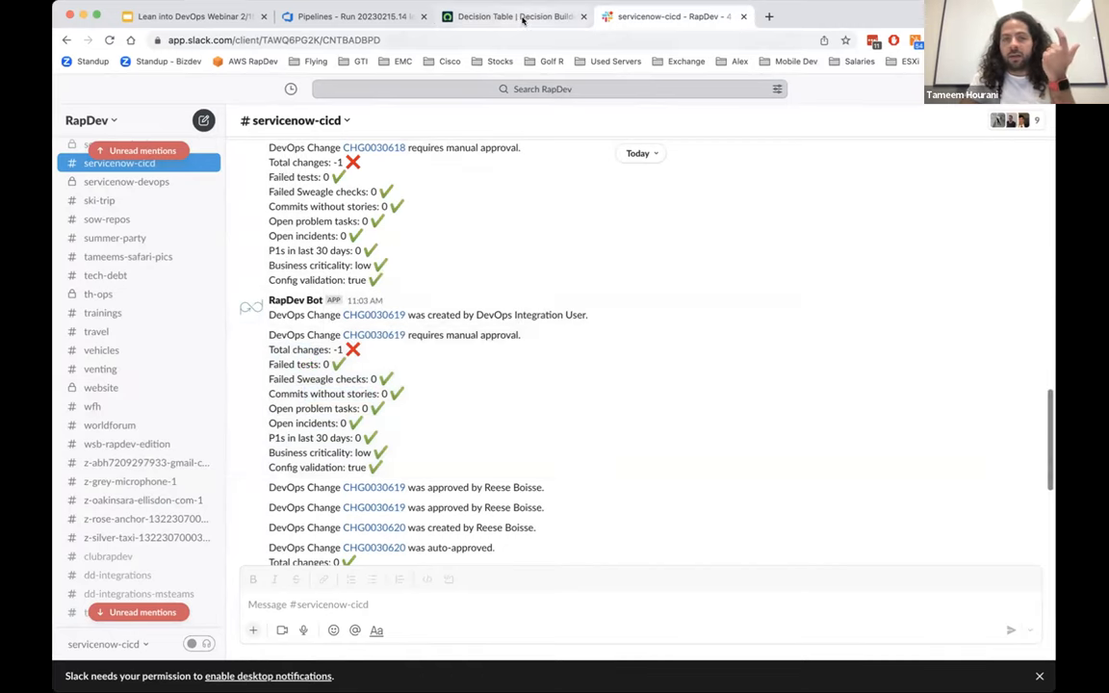
pyautogui.click(523, 19)
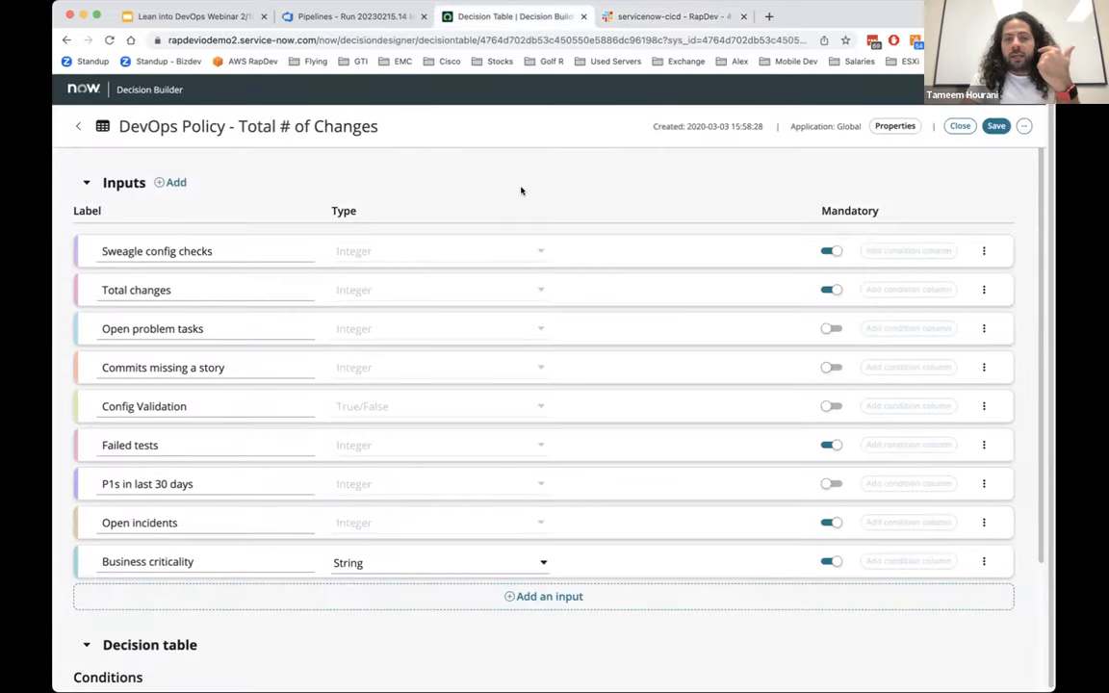
pyautogui.scroll(-1, 521, 190)
pyautogui.scroll(-1, 608, 356)
pyautogui.scroll(-3, 608, 356)
pyautogui.scroll(3, 608, 356)
pyautogui.scroll(2, 607, 356)
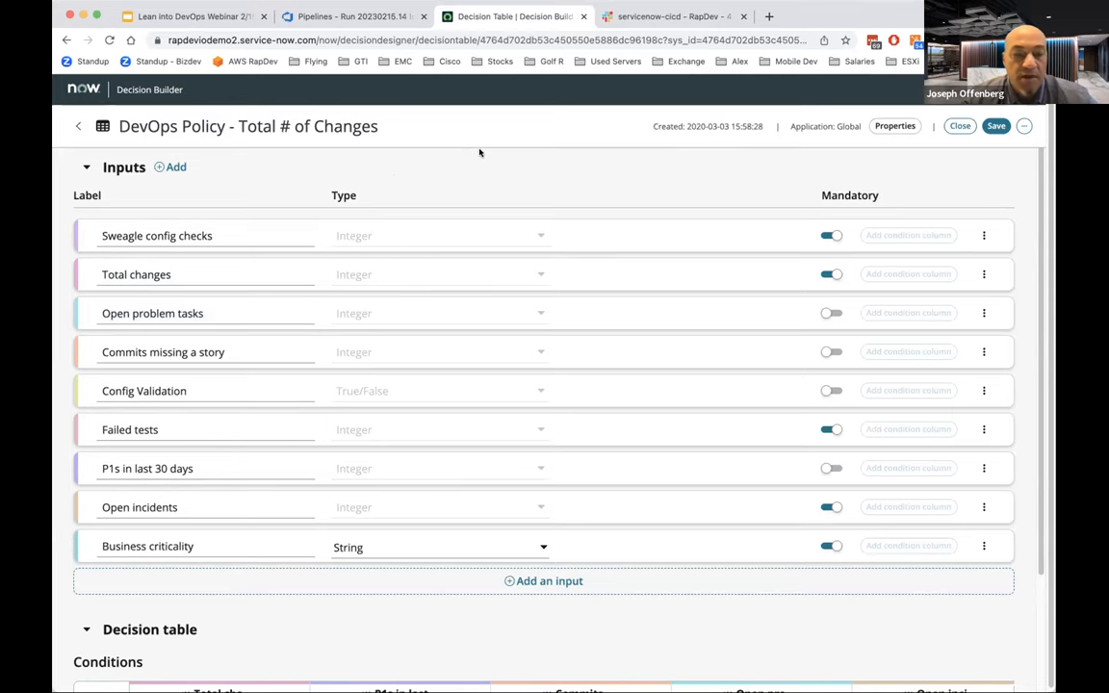
pyautogui.scroll(-2, 479, 152)
pyautogui.scroll(-2, 479, 152)
pyautogui.scroll(-1, 480, 152)
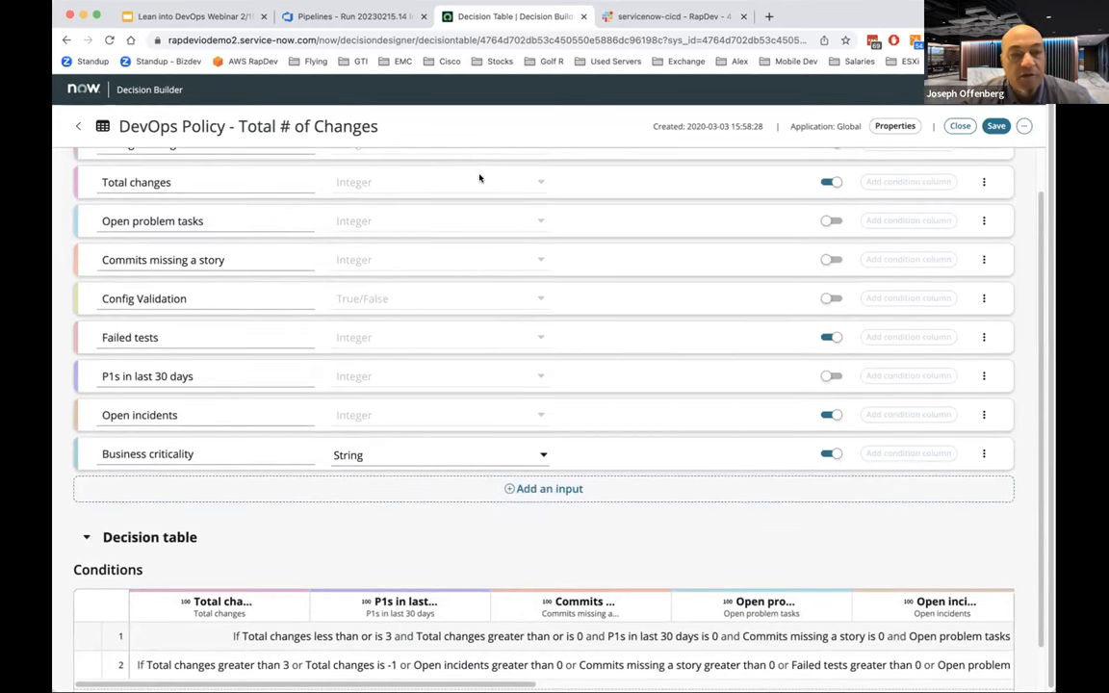
pyautogui.scroll(3, 482, 173)
pyautogui.scroll(2, 481, 178)
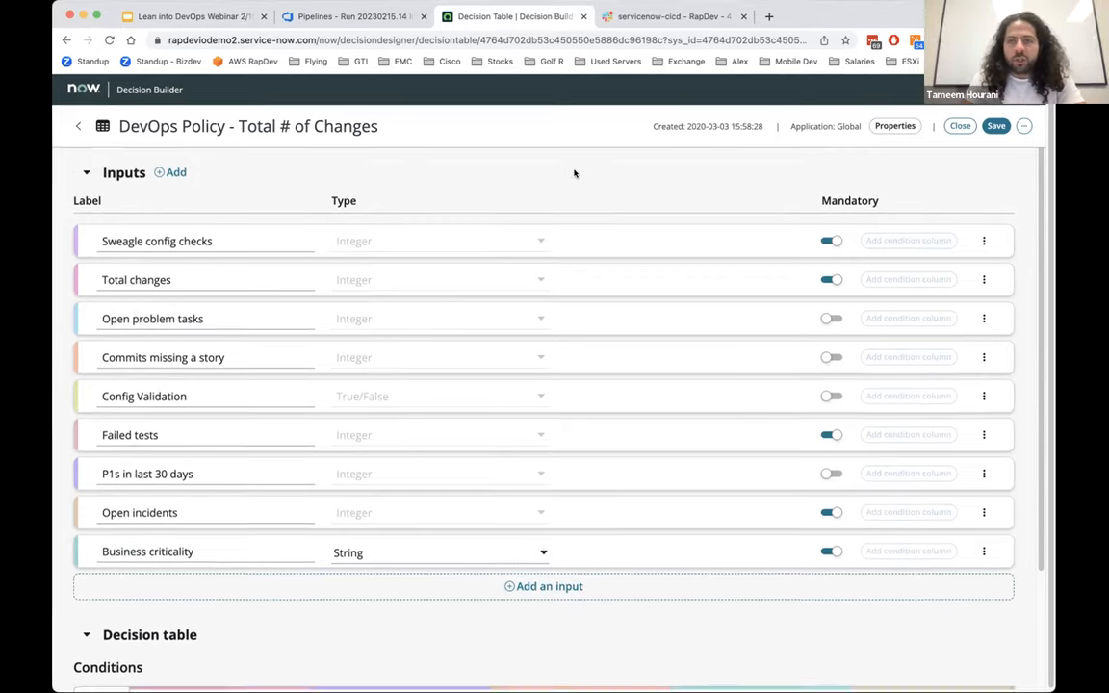
pyautogui.scroll(1, 572, 171)
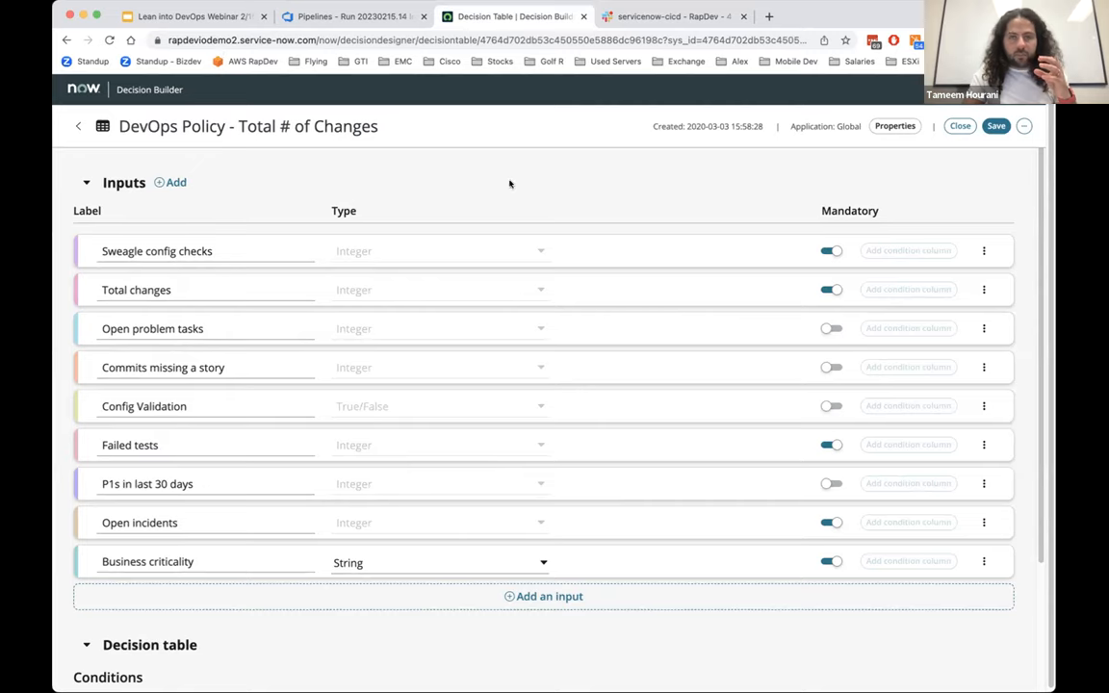
# - Leave the decision table and show the DevOps Pipeline Change Requests list
pyautogui.click(83, 88)
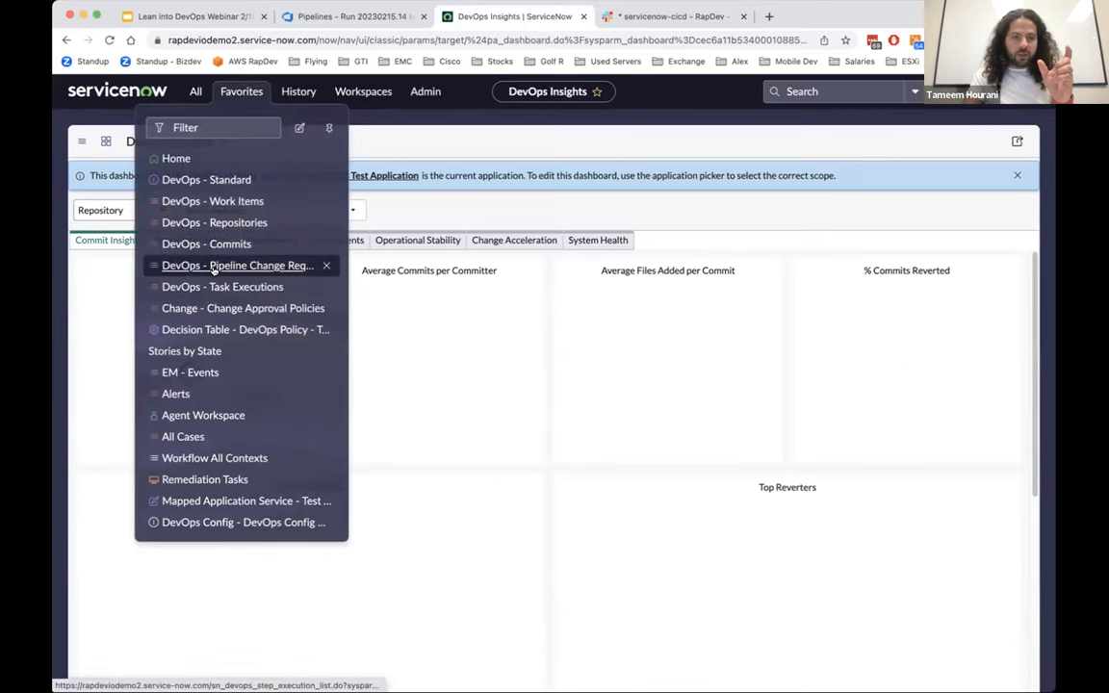
pyautogui.click(237, 265)
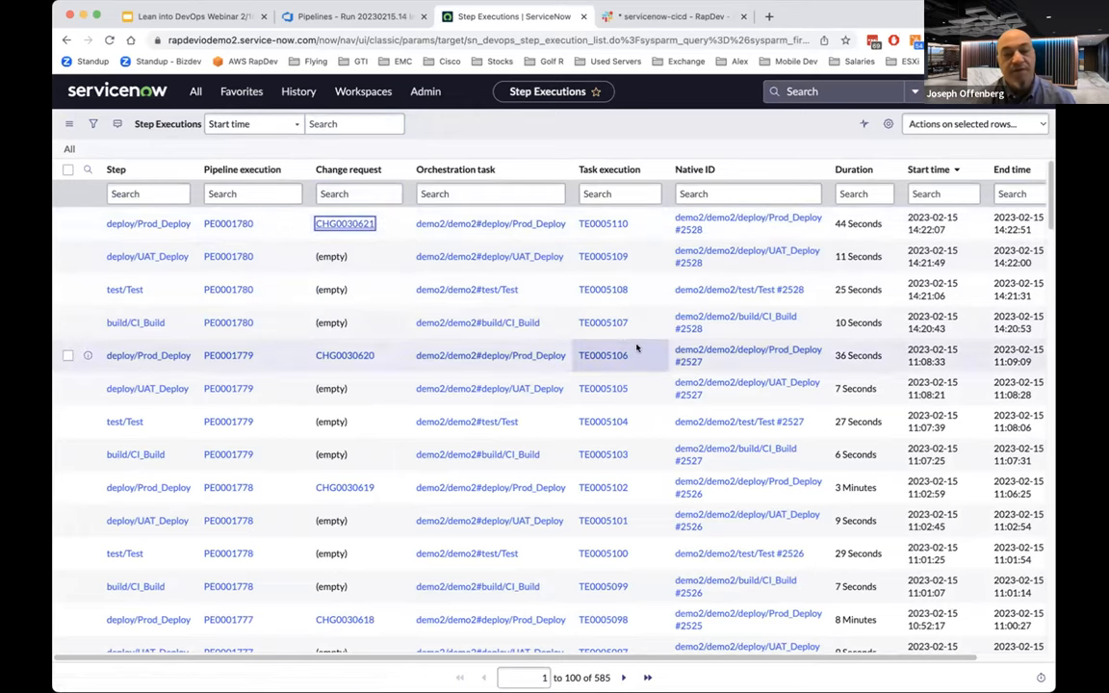
pyautogui.scroll(-5, 604, 315)
pyautogui.scroll(-10, 604, 315)
pyautogui.scroll(-5, 597, 366)
pyautogui.scroll(-10, 575, 360)
pyautogui.scroll(15, 574, 360)
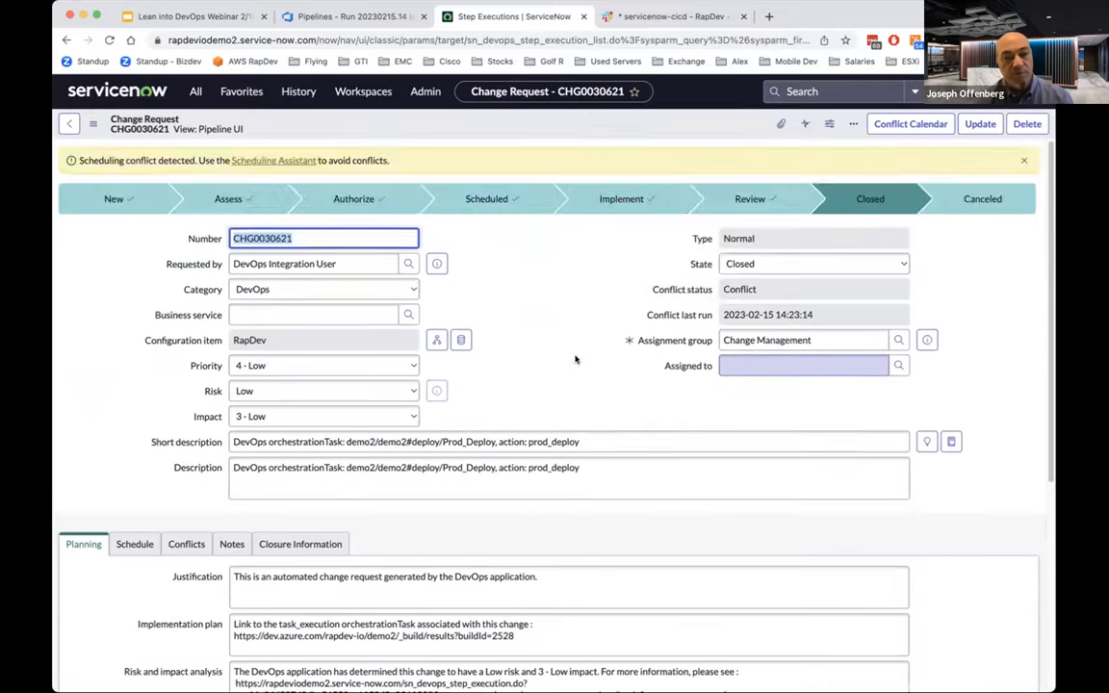
pyautogui.scroll(-10, 574, 360)
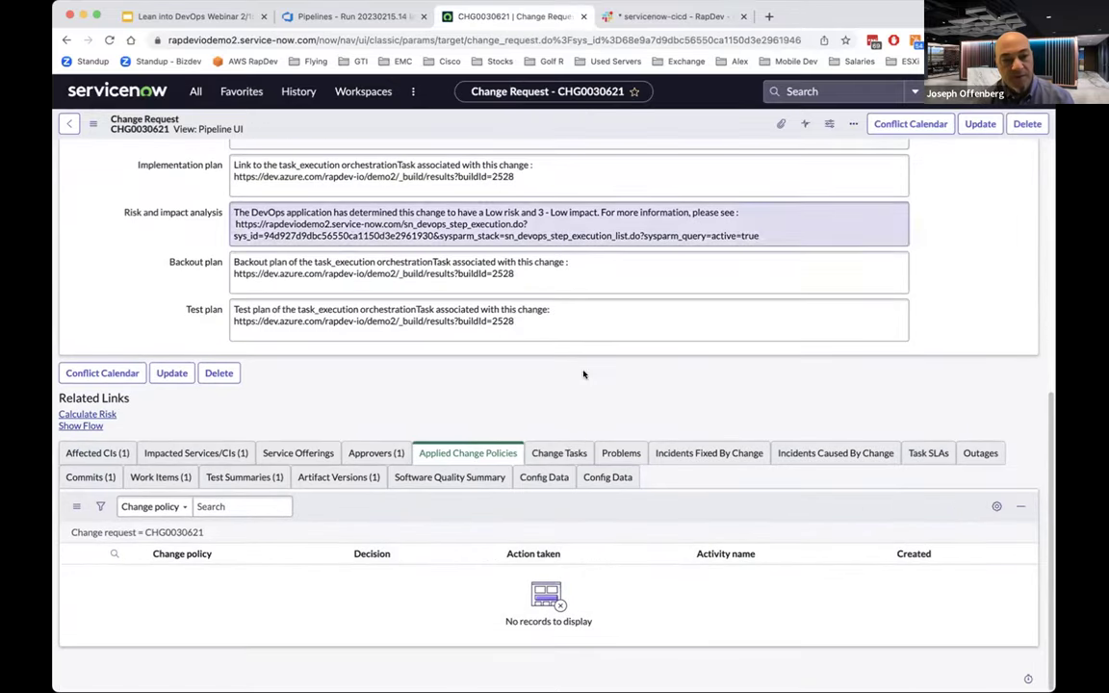
# - Review the change's artifact version ado-demo2.jar-1.2528, test summaries, work items and commits, then head to Change Approval Policies
pyautogui.click(337, 477)
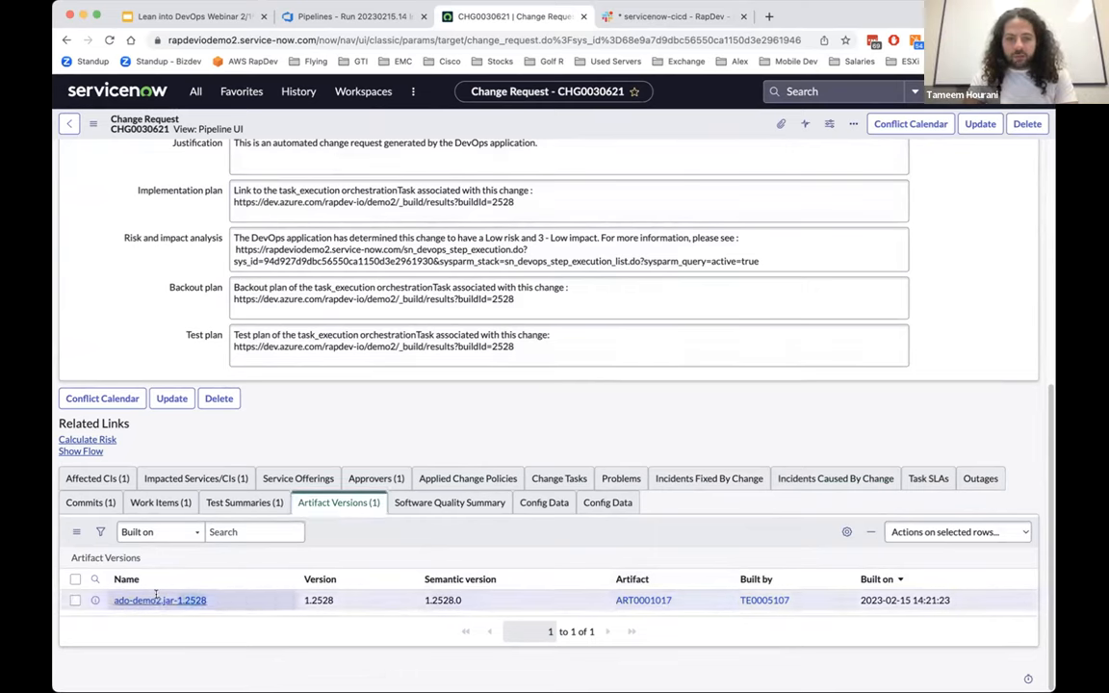
pyautogui.click(240, 599)
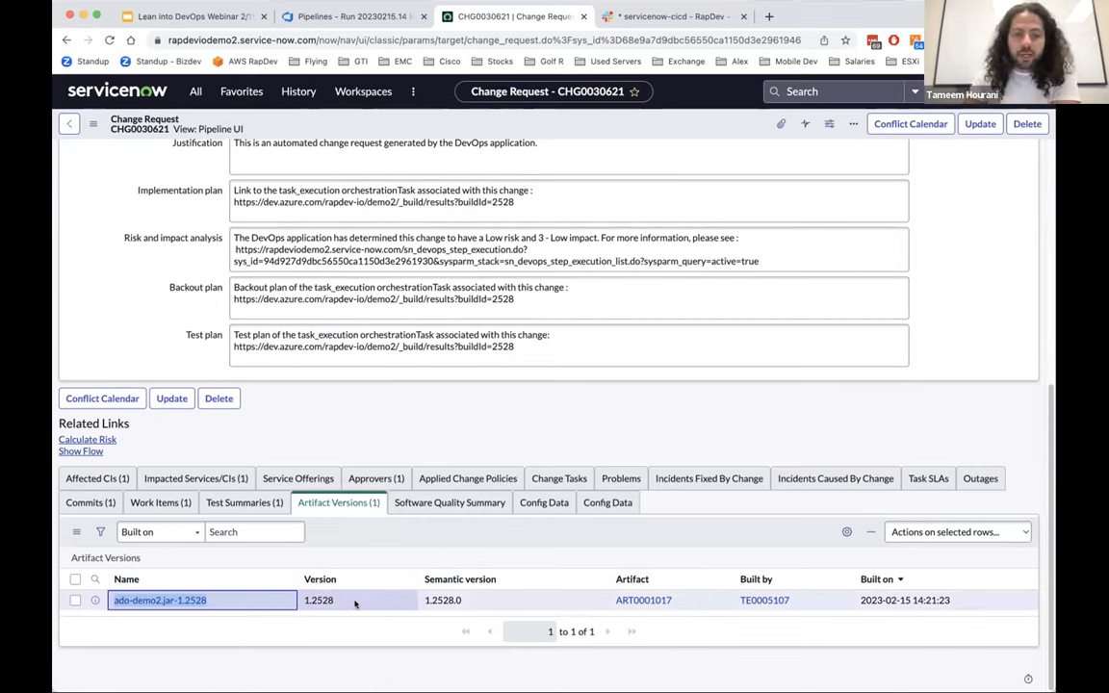
pyautogui.click(243, 502)
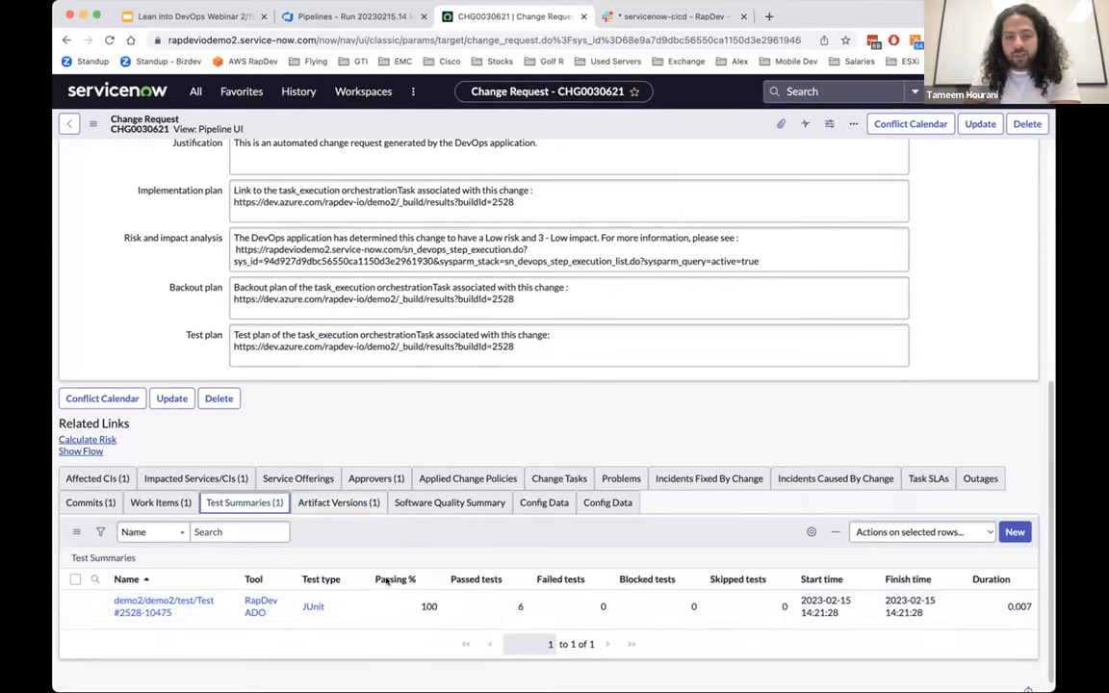
pyautogui.click(161, 501)
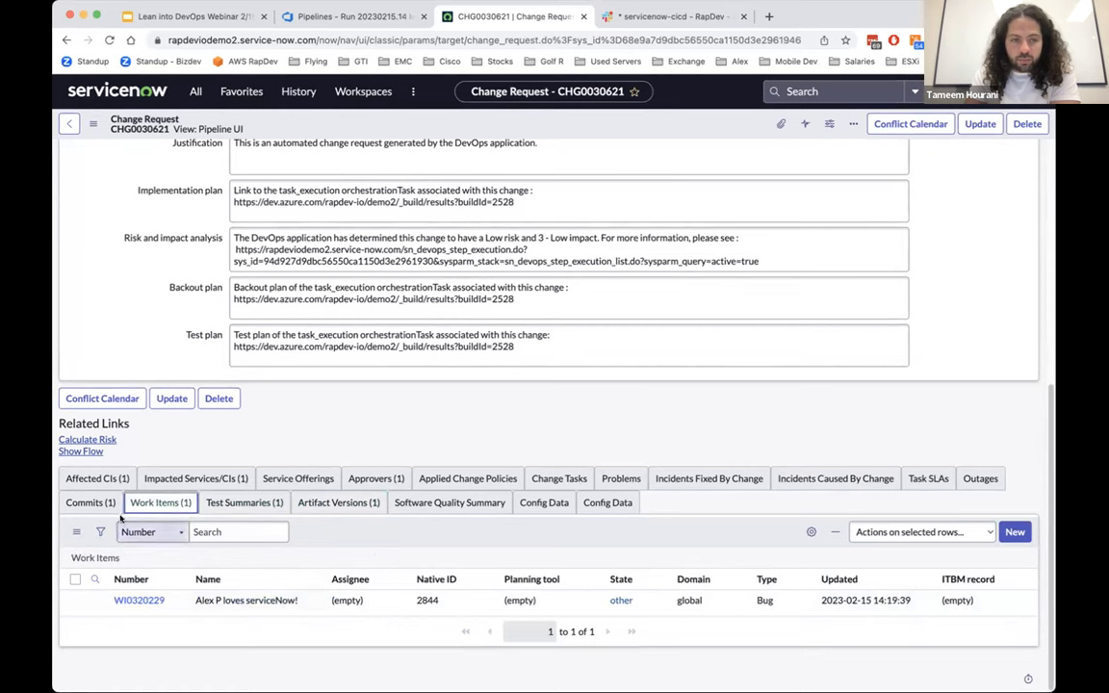
pyautogui.click(90, 502)
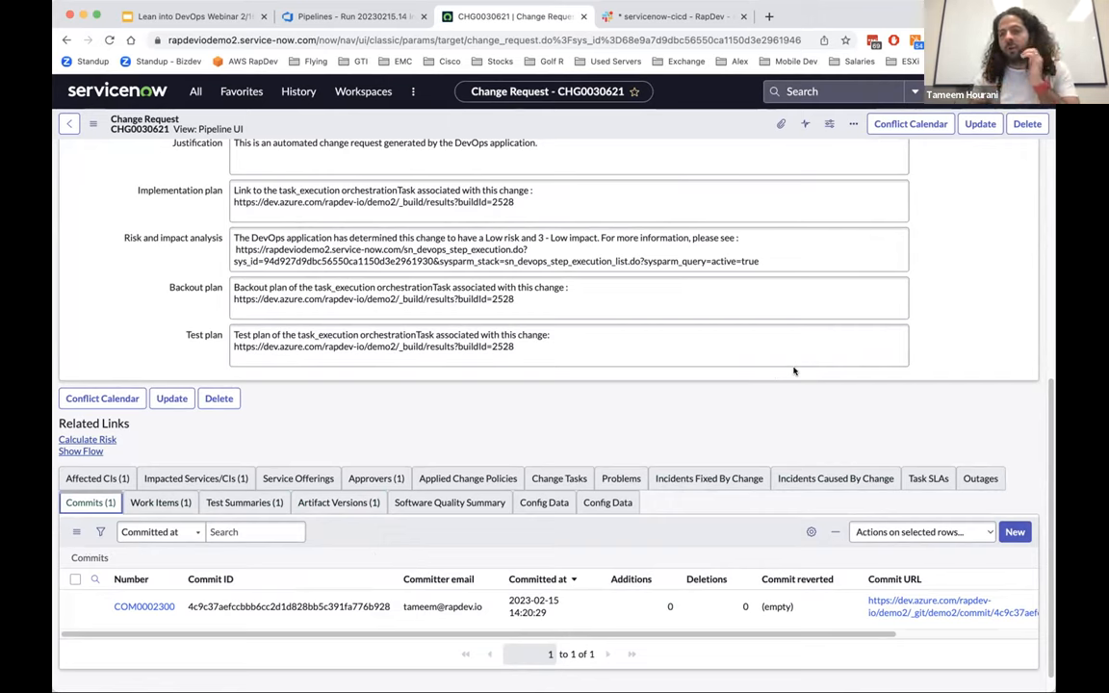
pyautogui.click(339, 503)
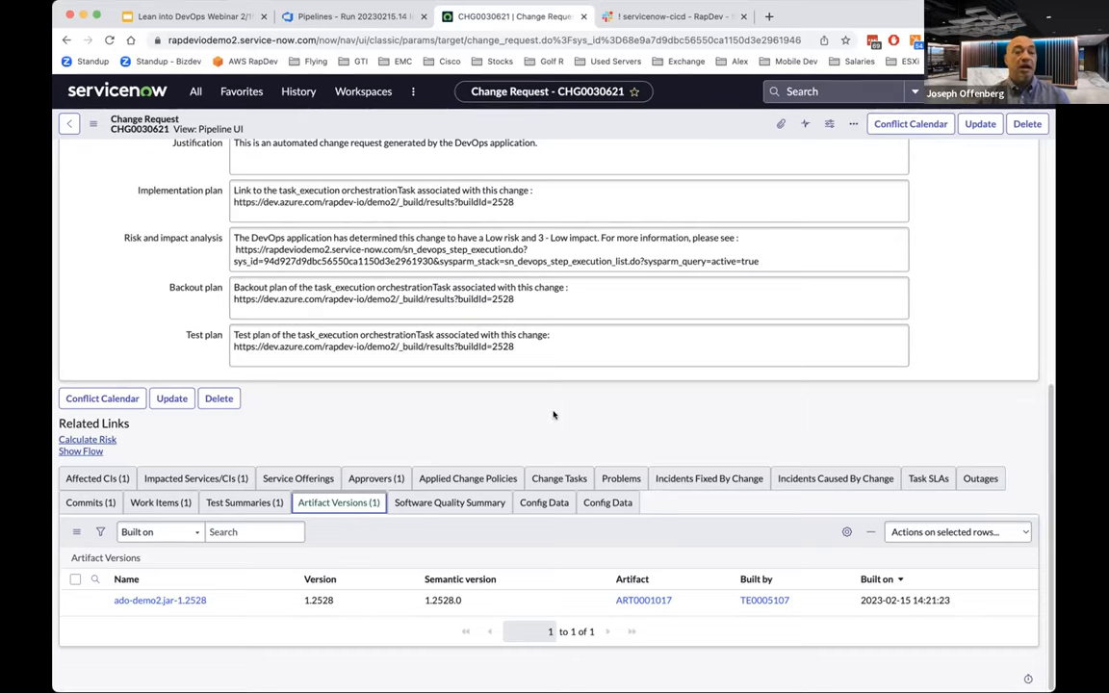
pyautogui.scroll(1, 576, 446)
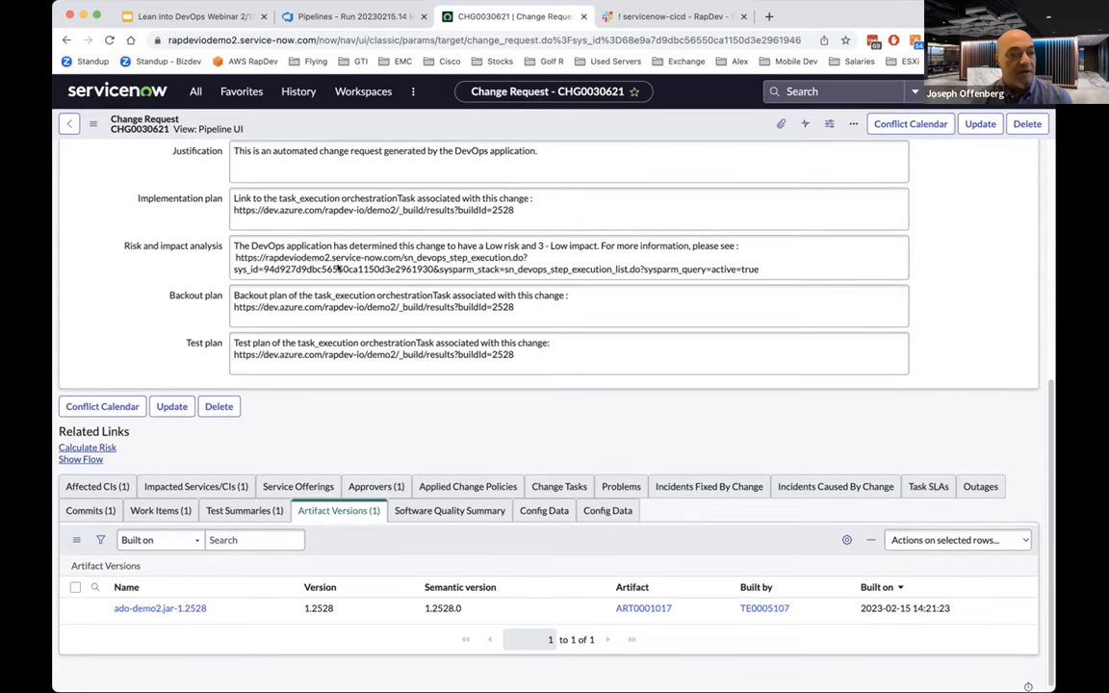
pyautogui.click(239, 92)
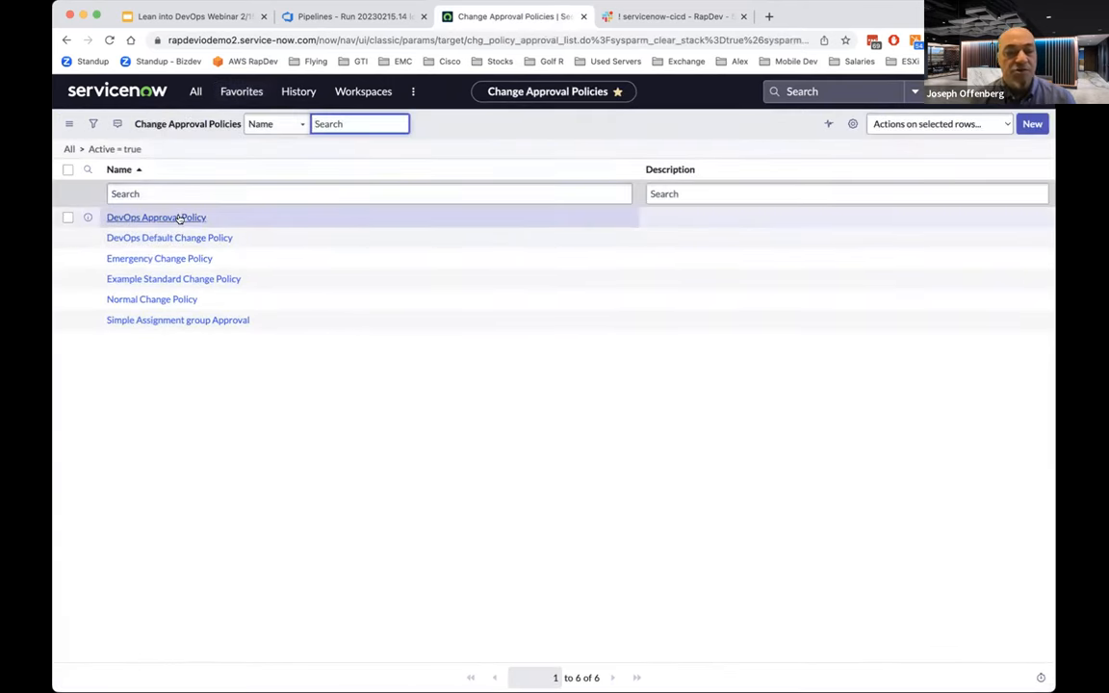
# - From the DevOps Approval Policy record, open its decision table 'DevOps Policy - Total # of Changes' in Decision Builder
pyautogui.click(178, 218)
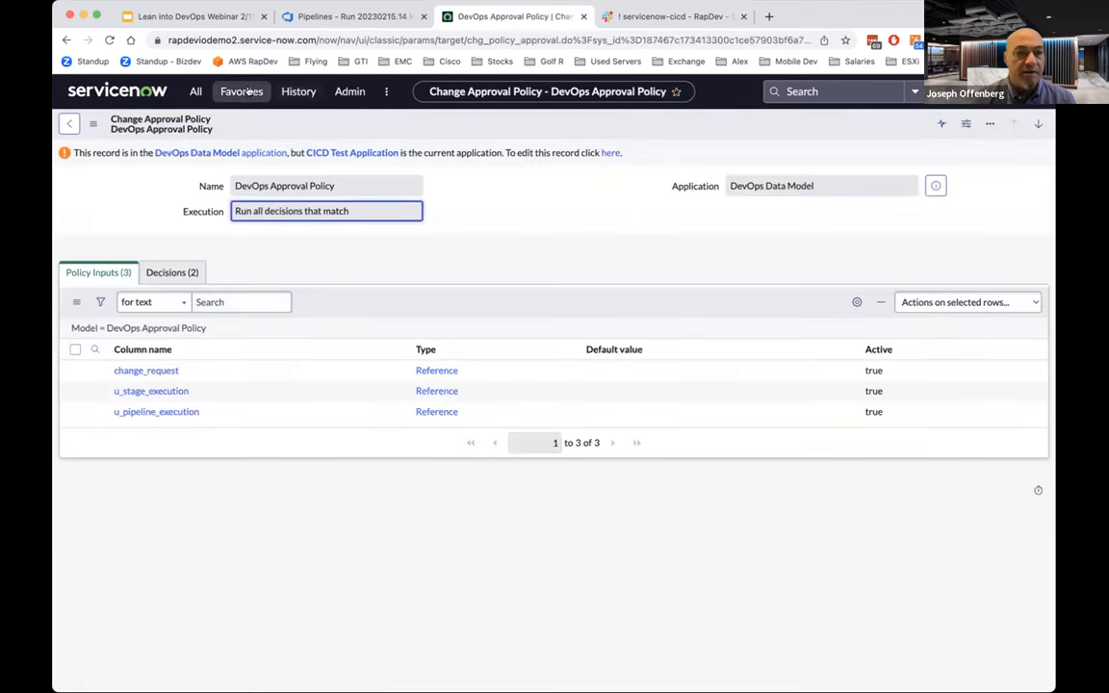
pyautogui.click(241, 90)
pyautogui.click(231, 324)
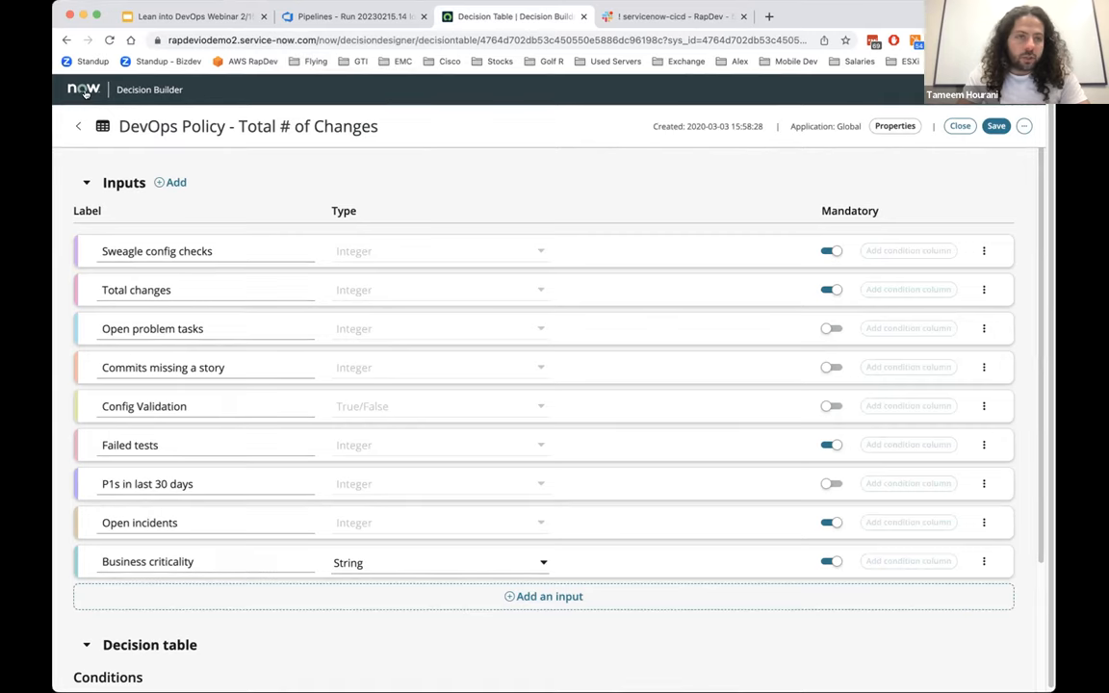
# - Return to the home page via the ServiceNow logo to reach the DevOps Insights dashboard
pyautogui.click(85, 89)
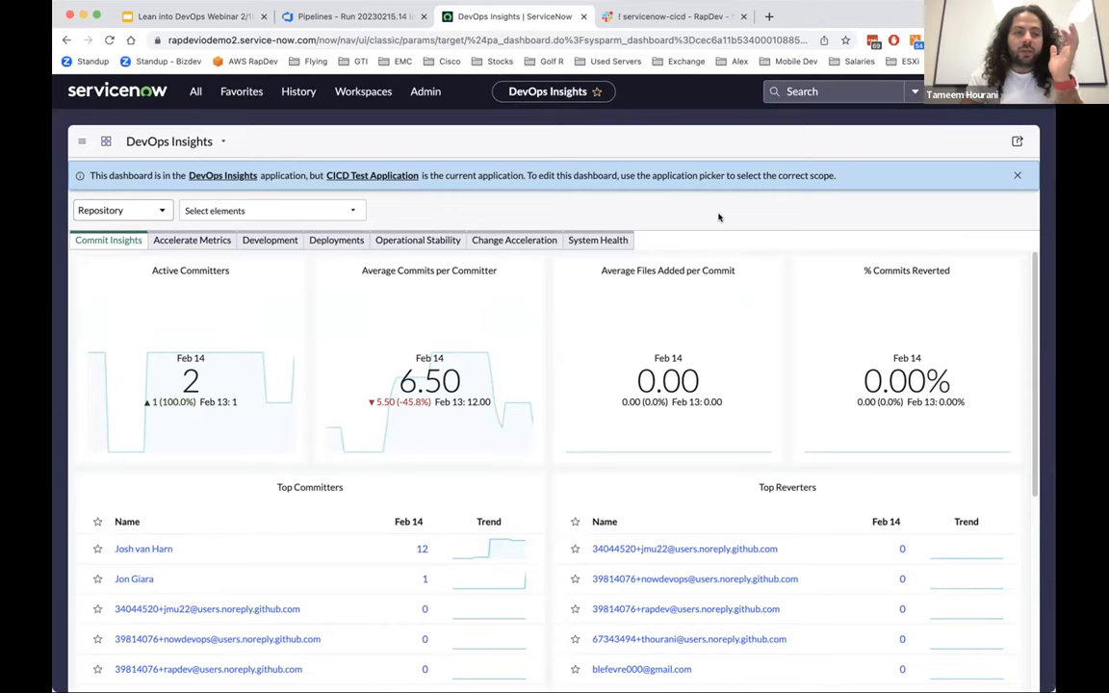
# - Show the Accelerate Metrics: 10 successful deployments, 0.15 Hrs average lead time
pyautogui.click(191, 239)
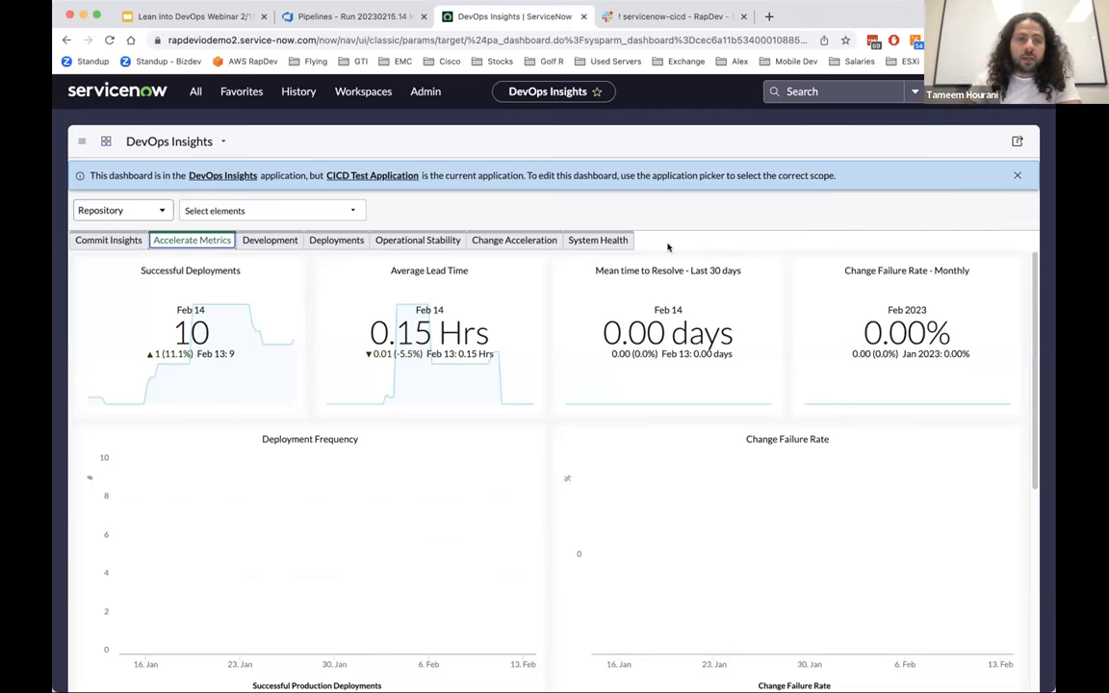
# - Browse the repository filter list without filtering, then show the Development metrics
pyautogui.click(269, 211)
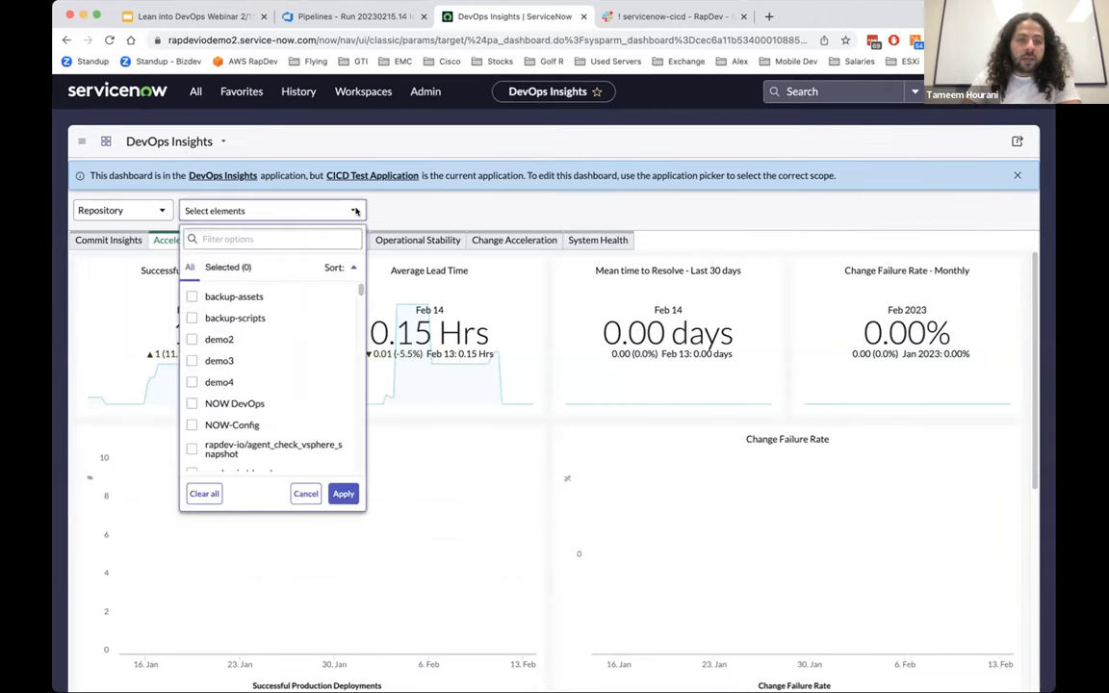
pyautogui.scroll(-5, 276, 346)
pyautogui.scroll(-3, 280, 376)
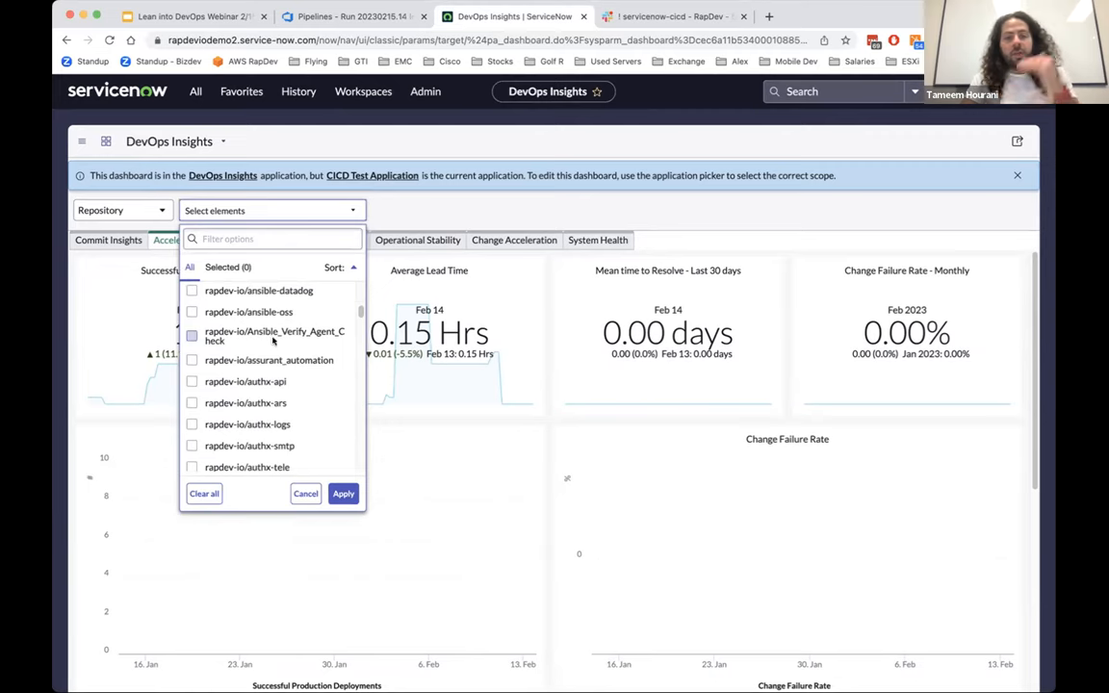
pyautogui.scroll(-2, 284, 401)
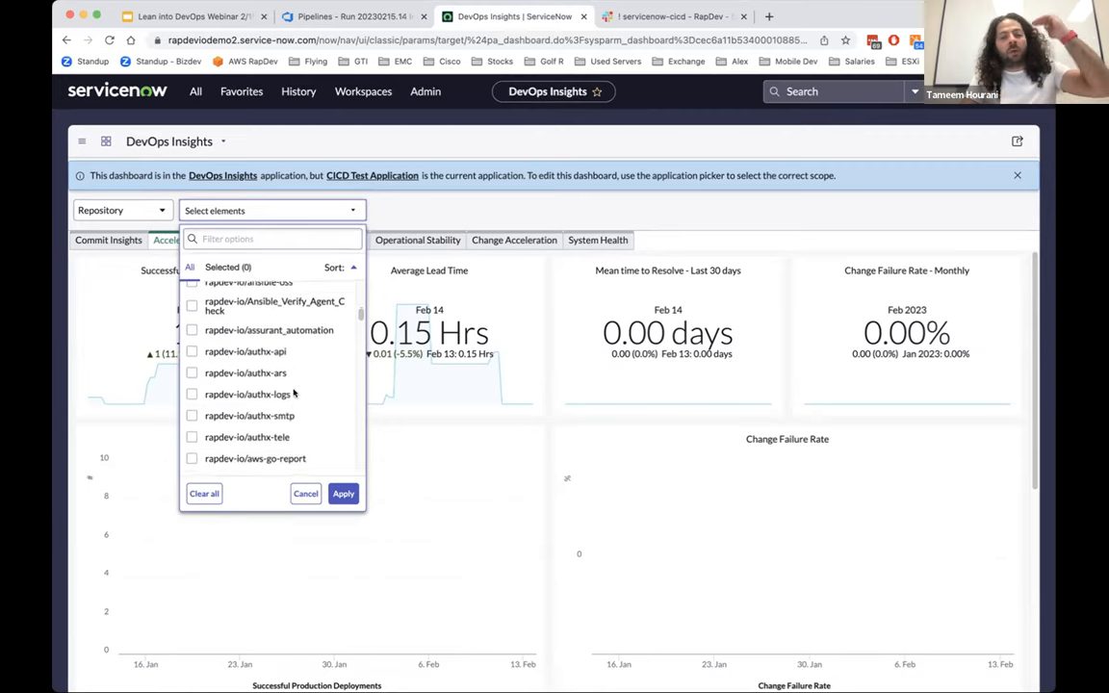
pyautogui.scroll(-1, 294, 391)
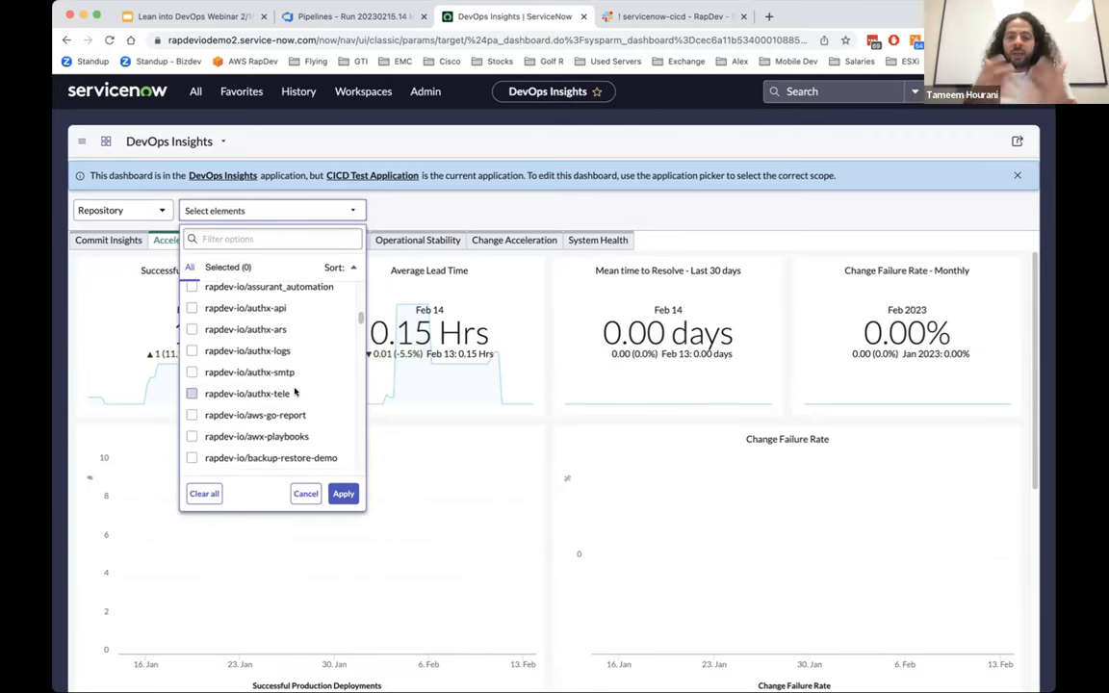
pyautogui.click(449, 216)
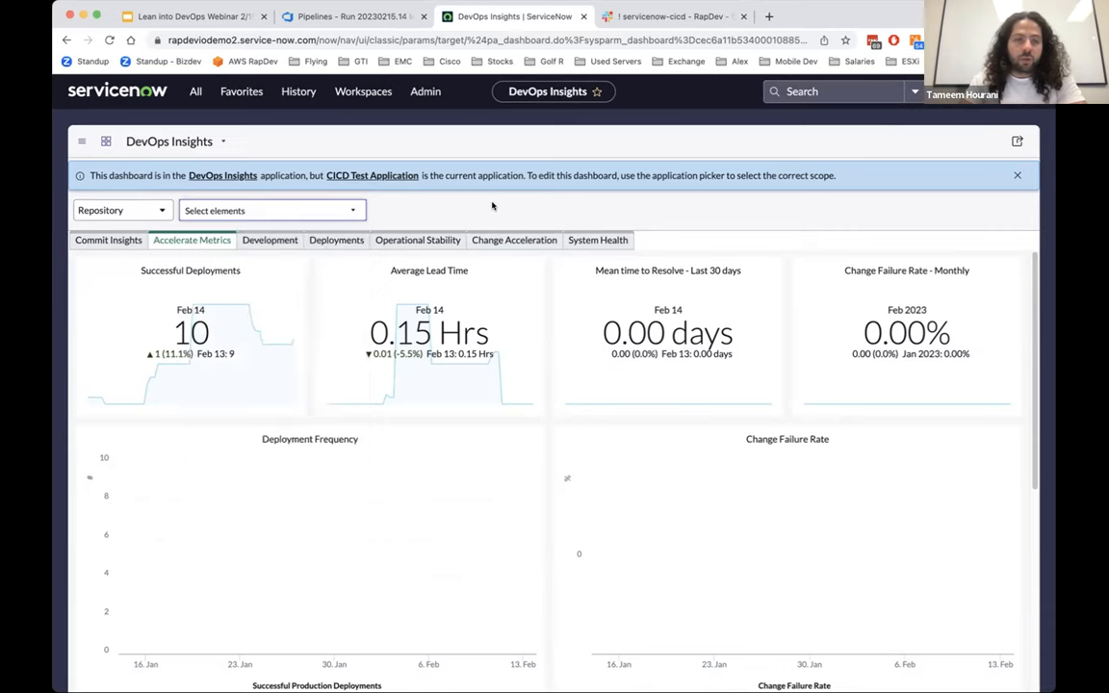
pyautogui.click(271, 239)
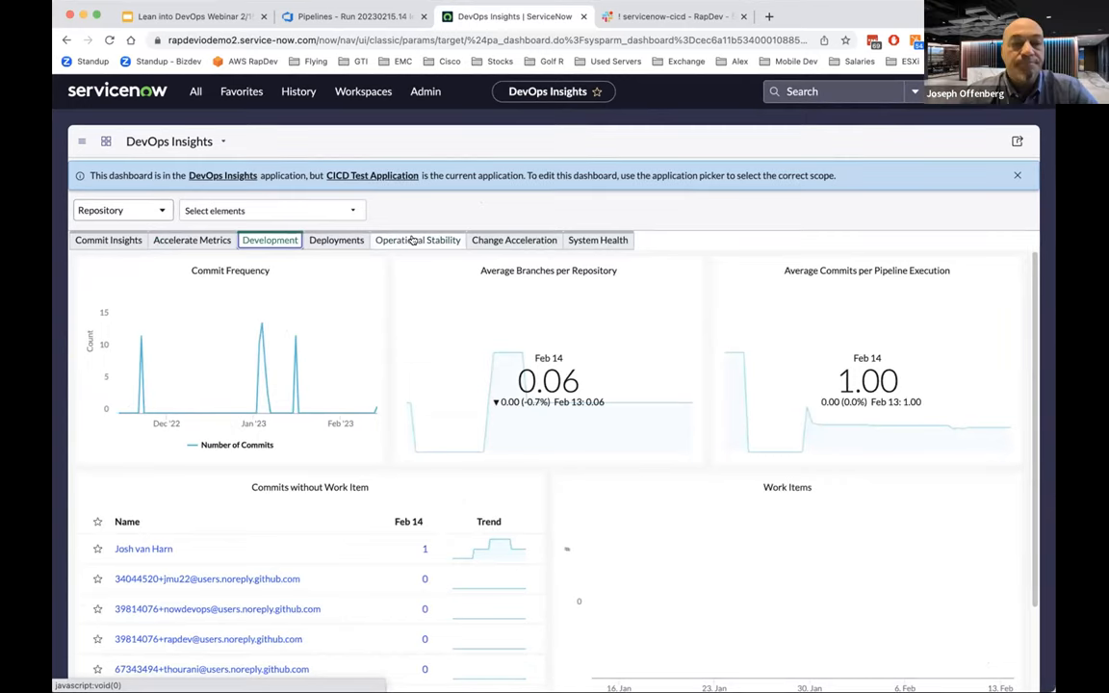
# - Show the Operational Stability metrics, then return to Commit Insights
pyautogui.click(416, 240)
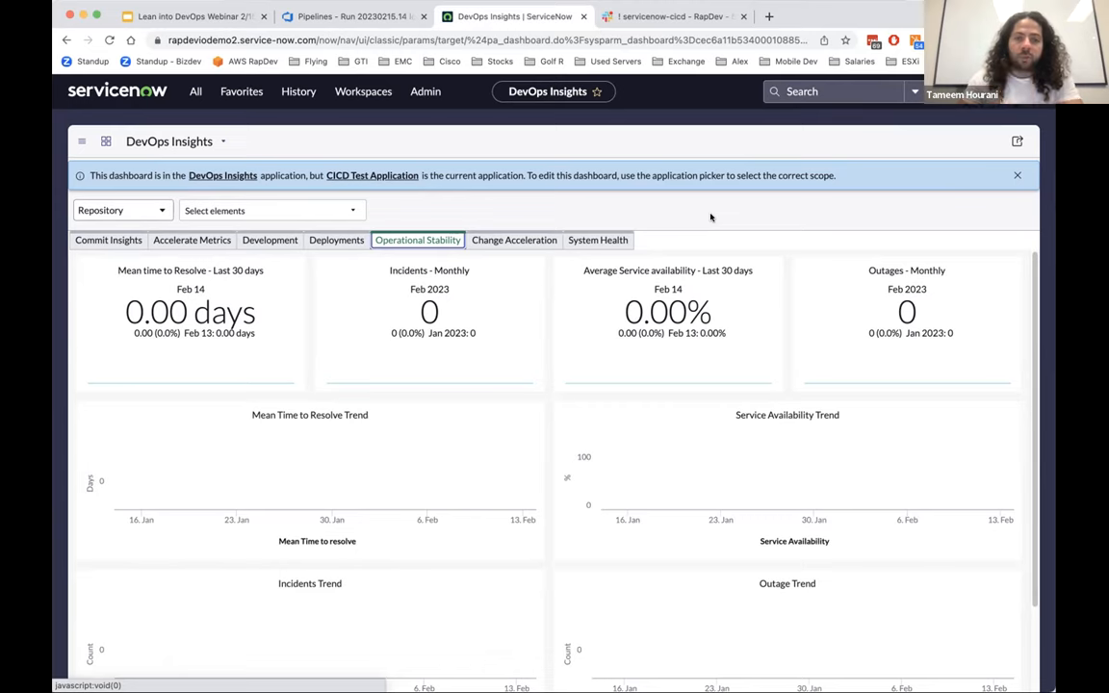
pyautogui.click(105, 241)
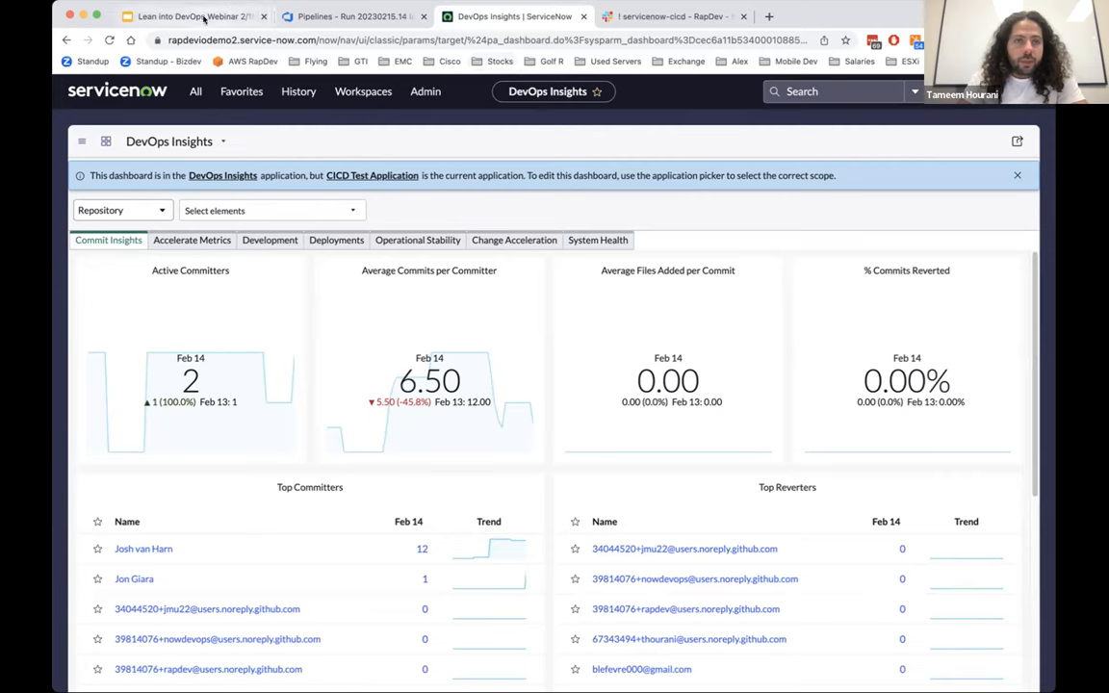
# - Switch to the Google Slides webinar deck for the closing Q&A slide
pyautogui.click(205, 16)
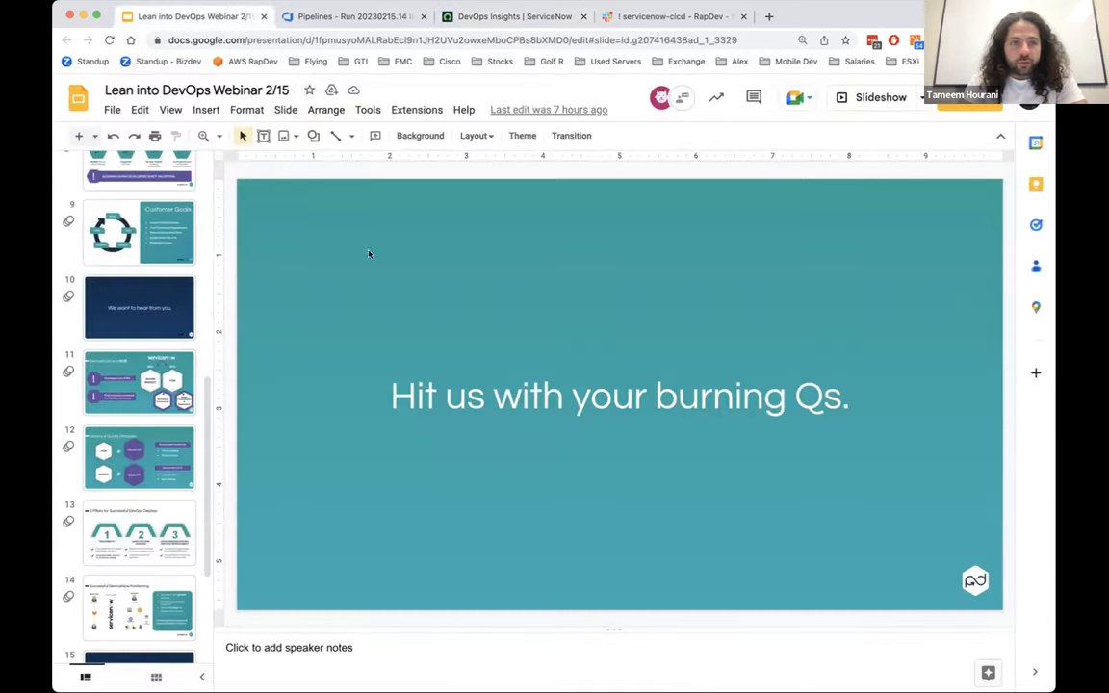
pyautogui.scroll(-2, 137, 414)
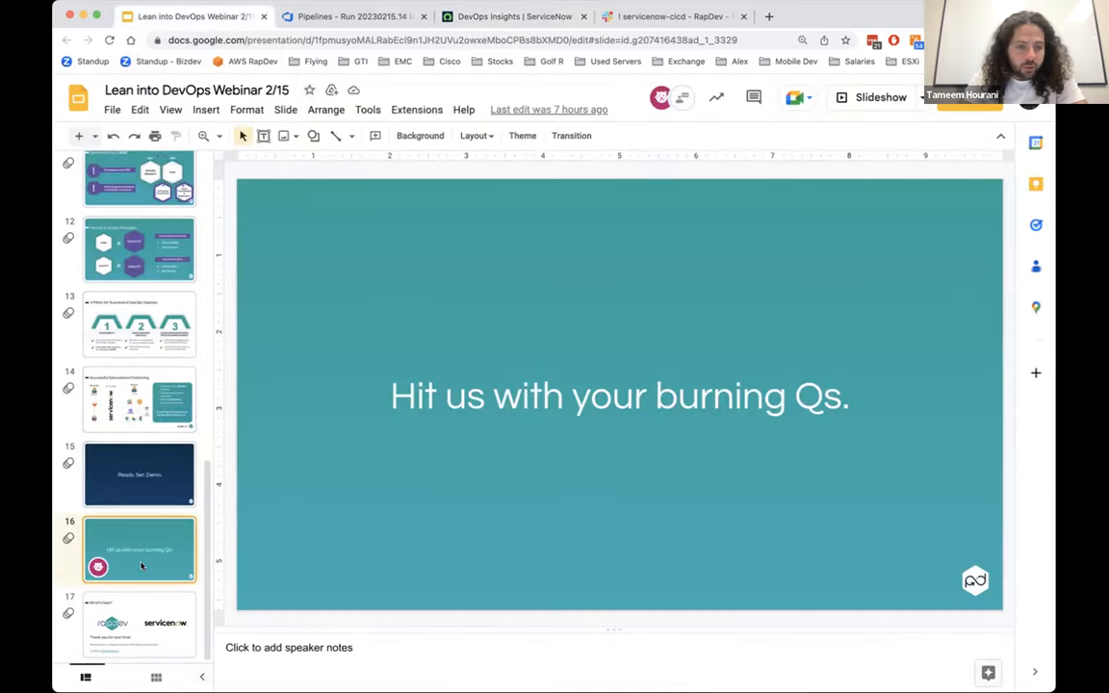